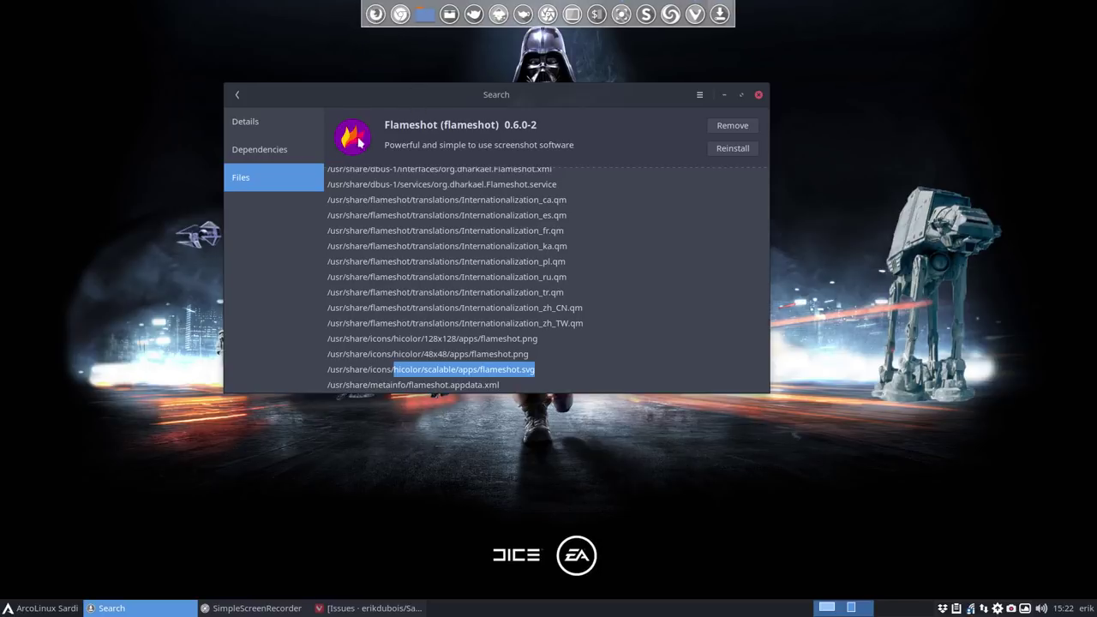
- Search the application menu for 'flam' and launch Flameshot into the tray
click(37, 610)
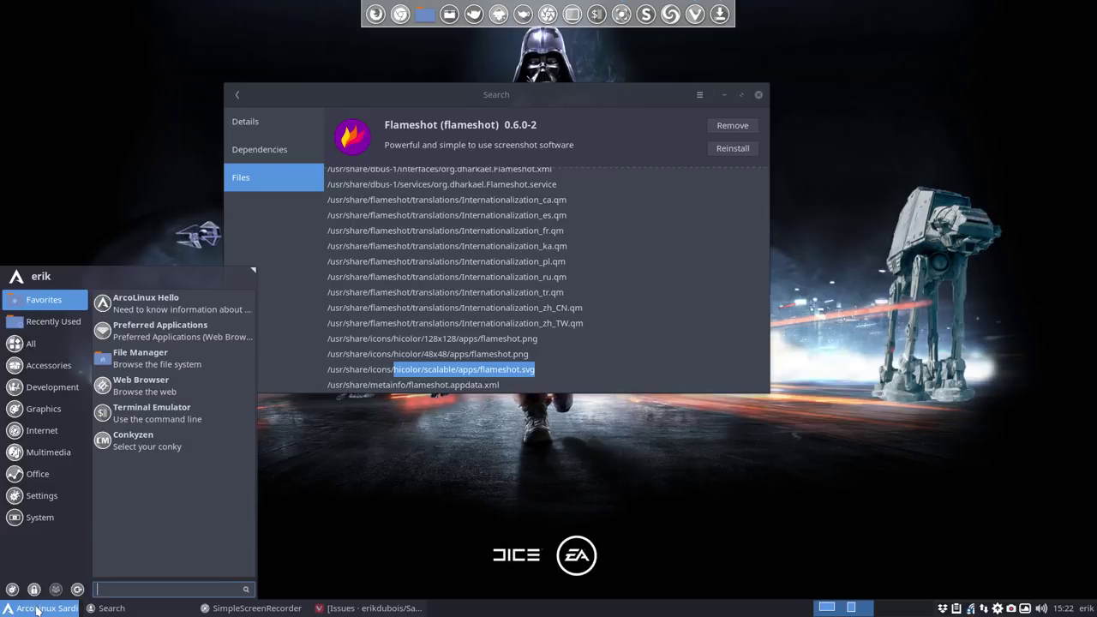
text(flam)
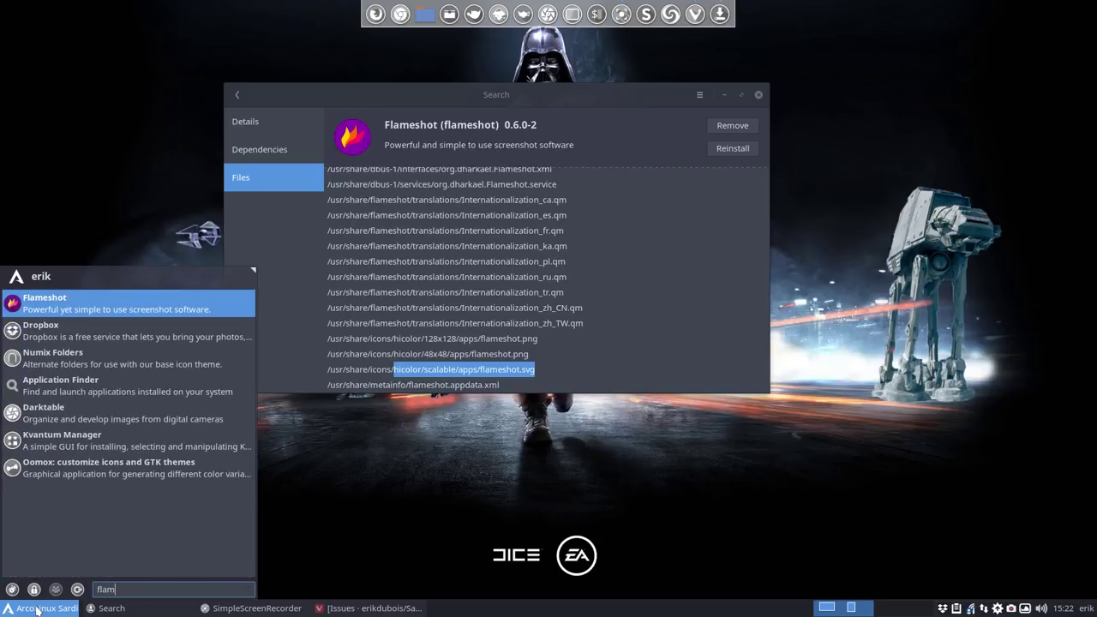
click(122, 309)
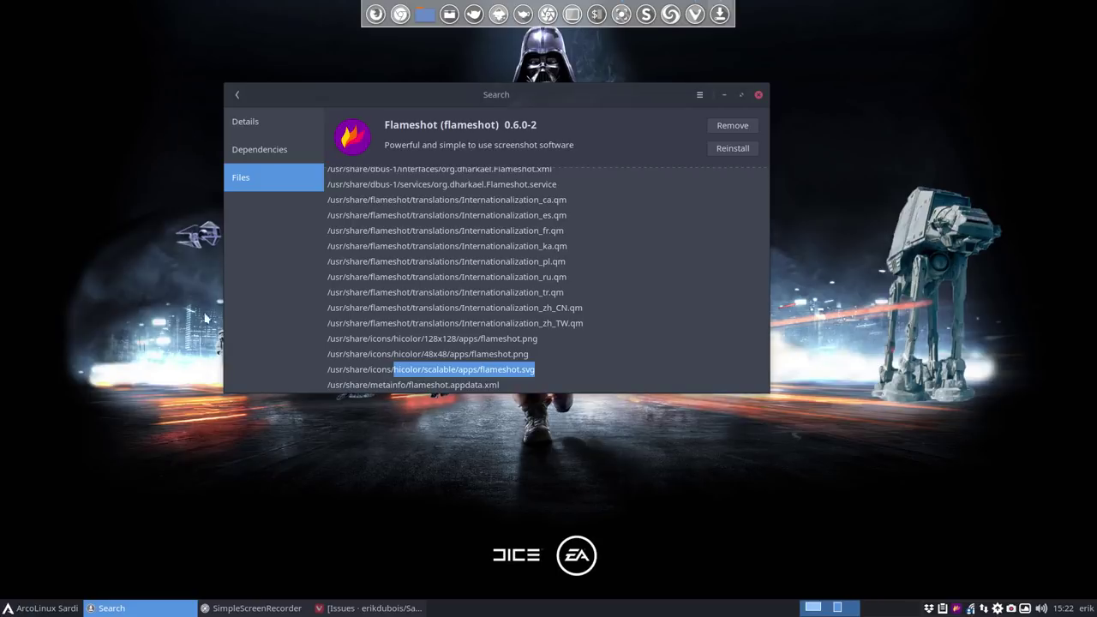
click(957, 609)
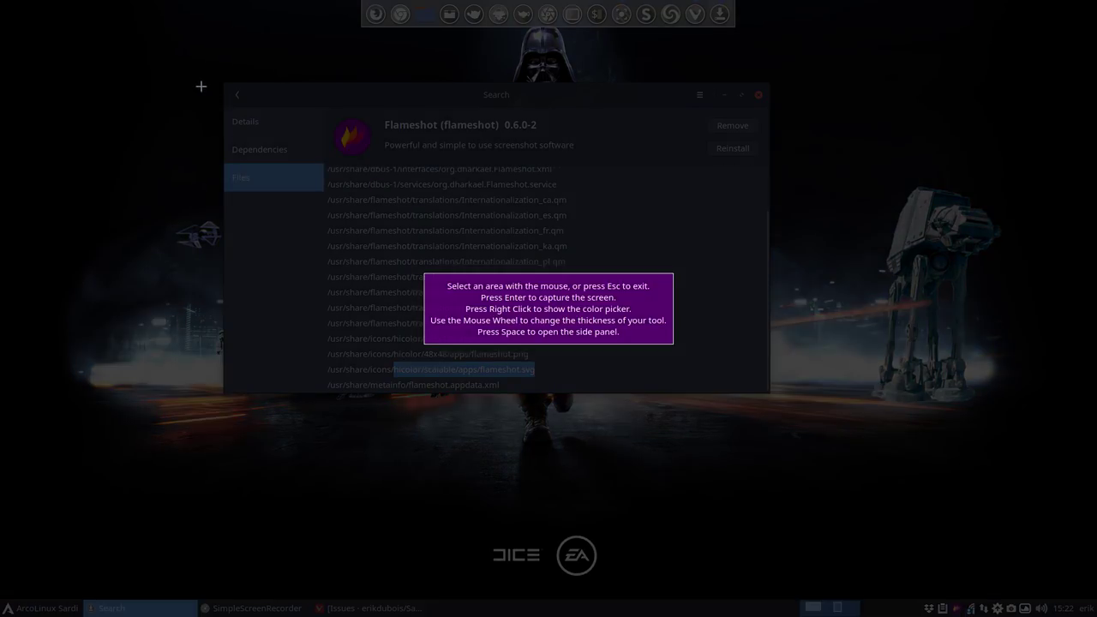
drag(201, 85, 805, 414)
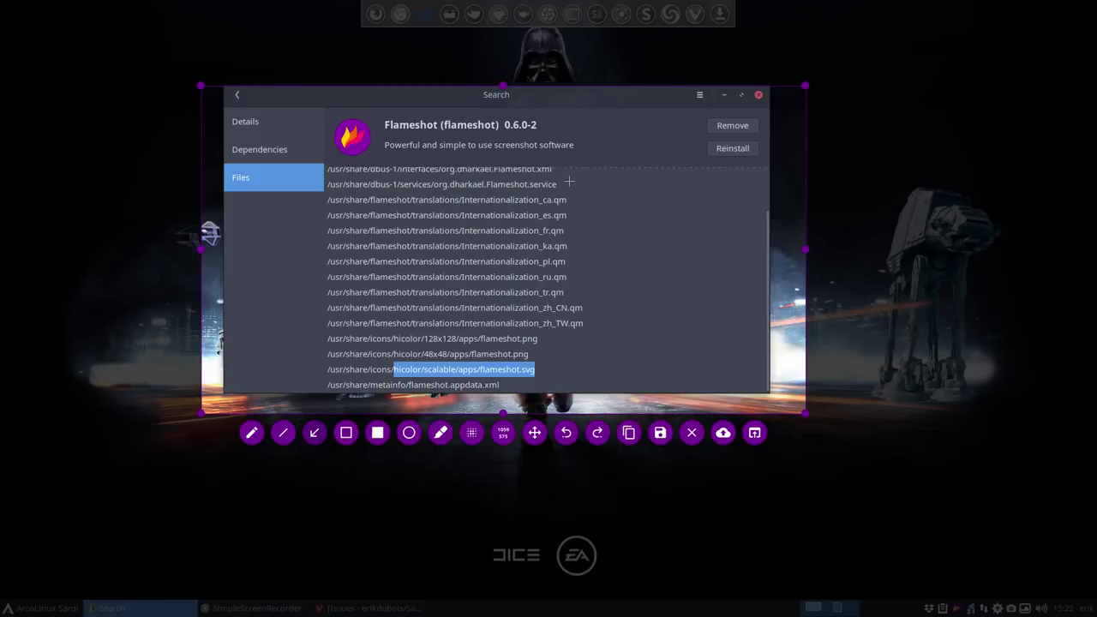
drag(586, 158, 499, 241)
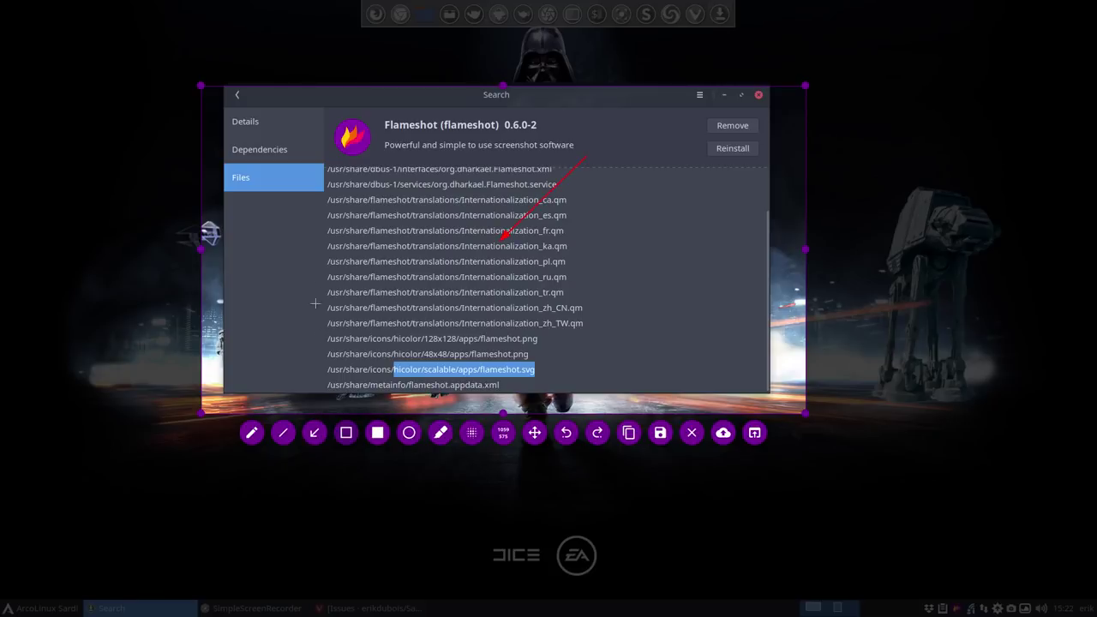
mouse_move(310, 250)
mouse_down()
mouse_move(354, 265)
mouse_move(582, 277)
mouse_up()
drag(224, 140, 308, 168)
drag(224, 114, 300, 132)
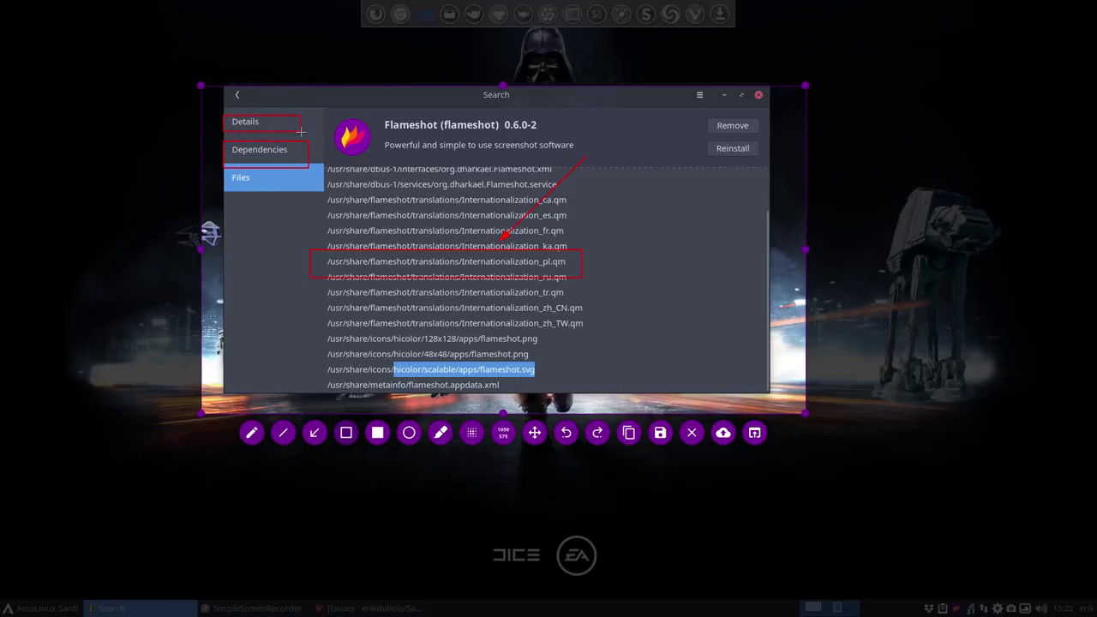
click(692, 432)
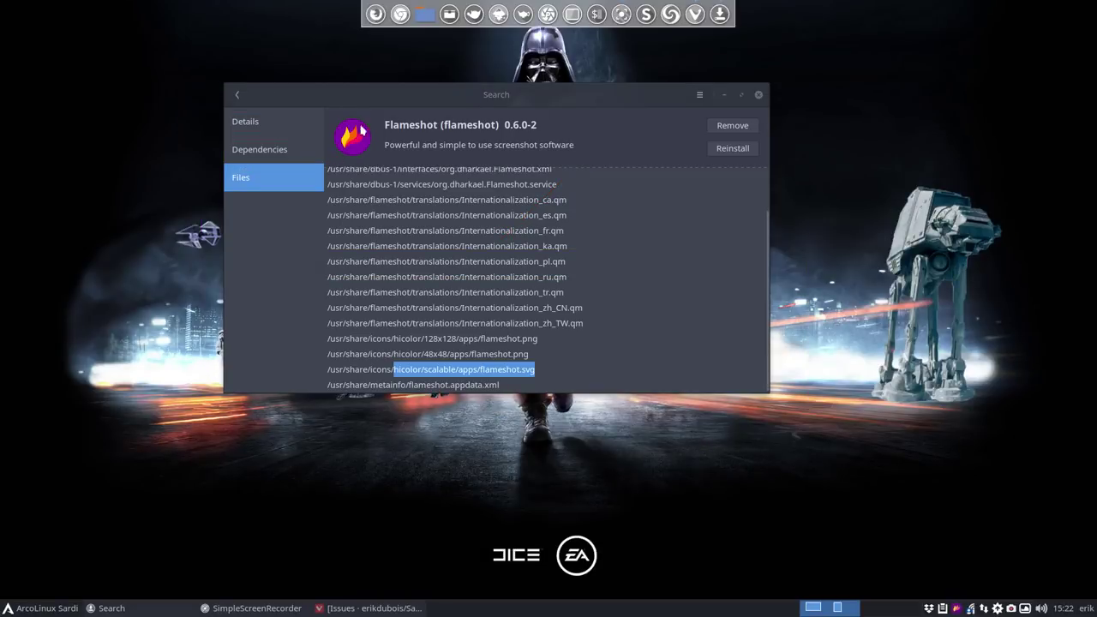
- Search the application launcher for 'fla', then dismiss it without launching anything
click(38, 608)
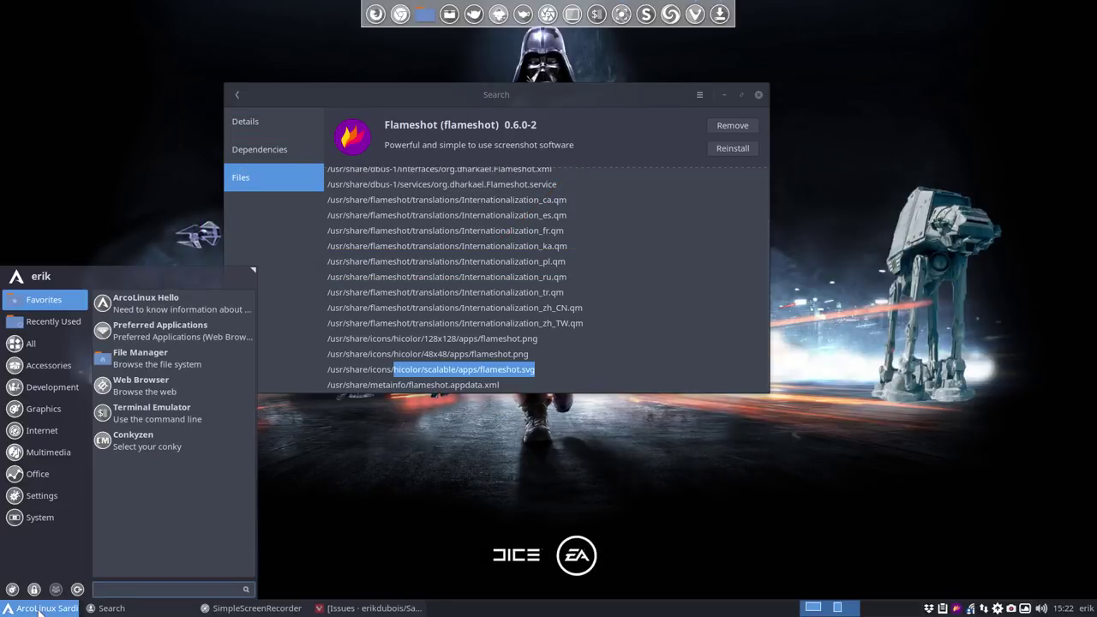
text(fla)
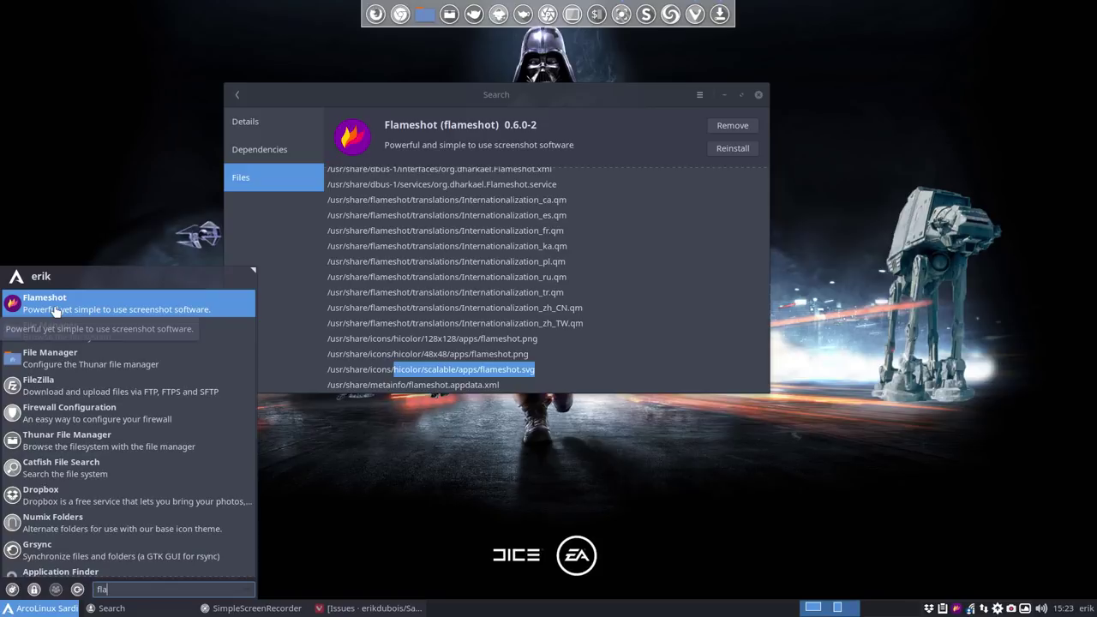
click(526, 102)
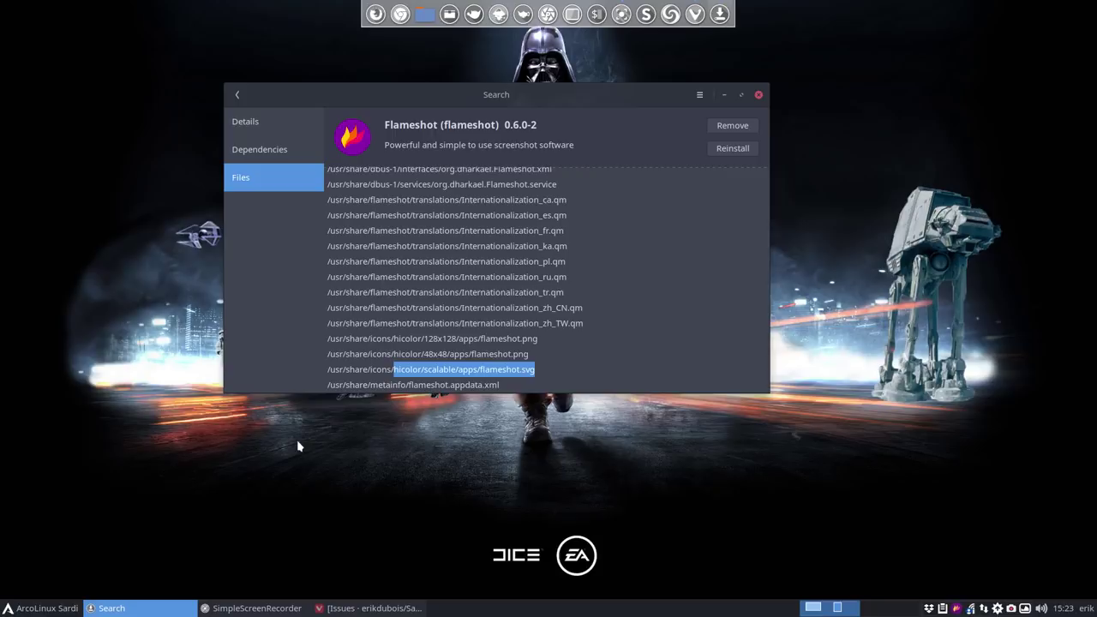
- Run 'yay flameshot' in a new terminal, mark the community result, then close the terminal
key(super+Return)
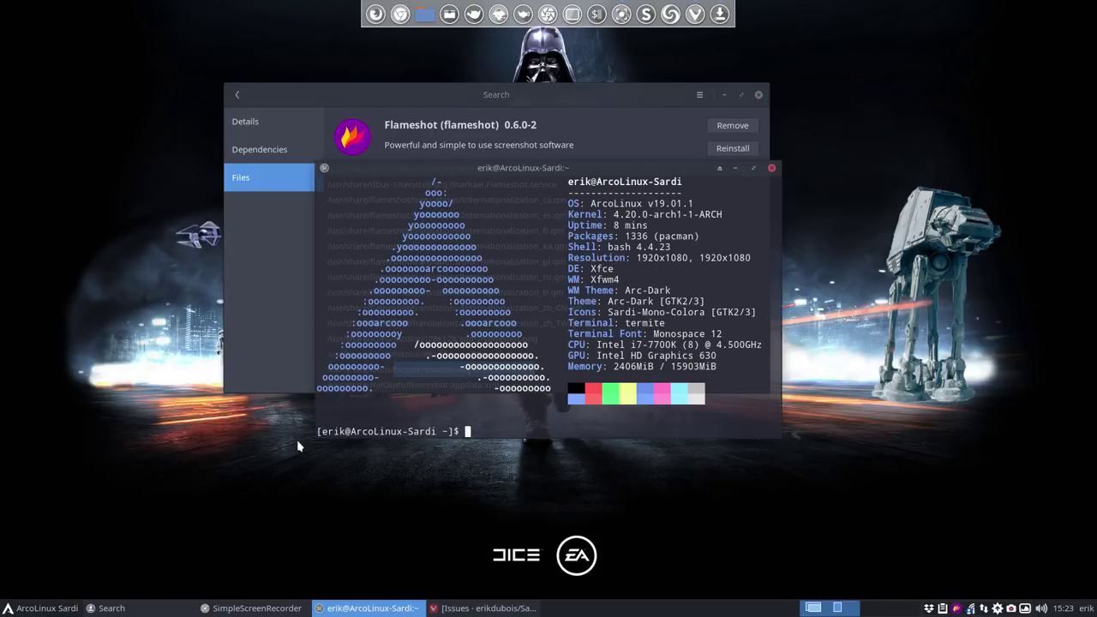
text(yay flameshot)
key(Return)
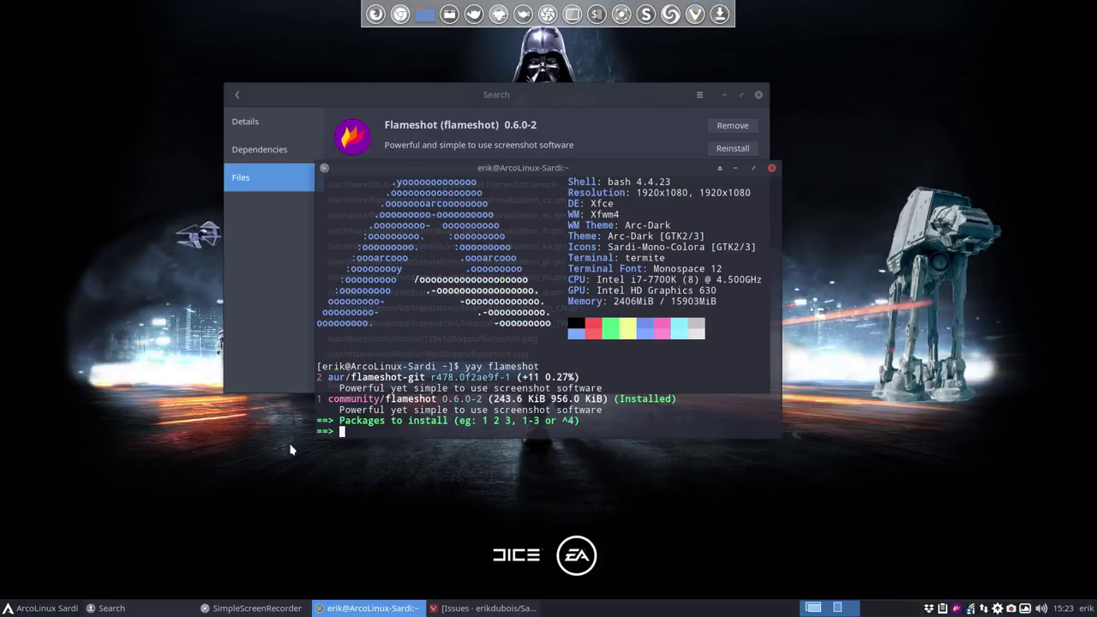
drag(322, 399, 383, 399)
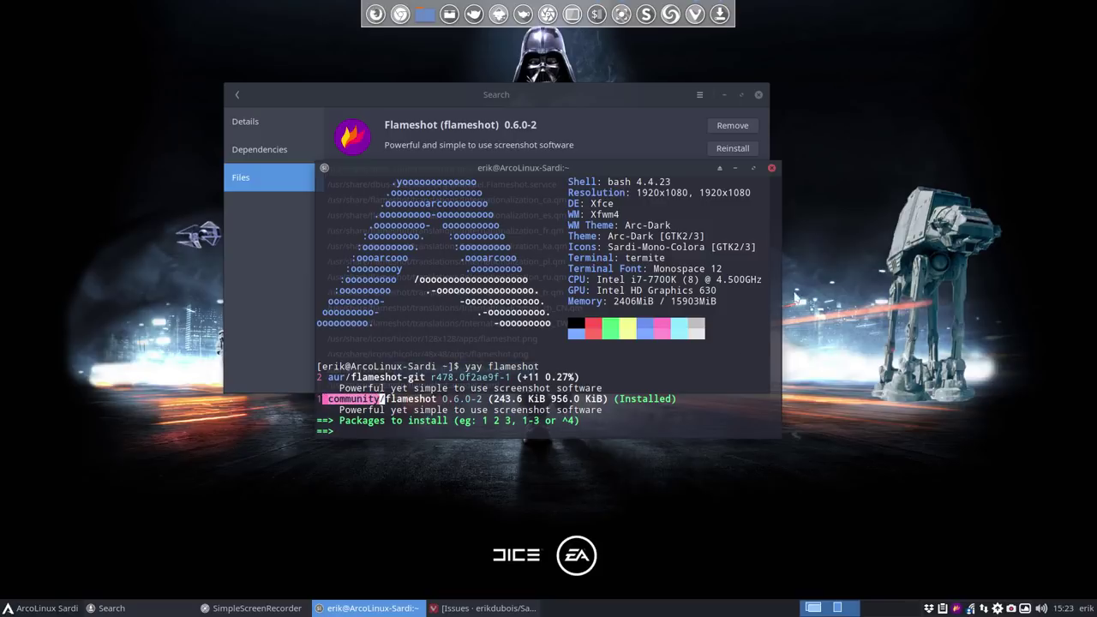
click(772, 169)
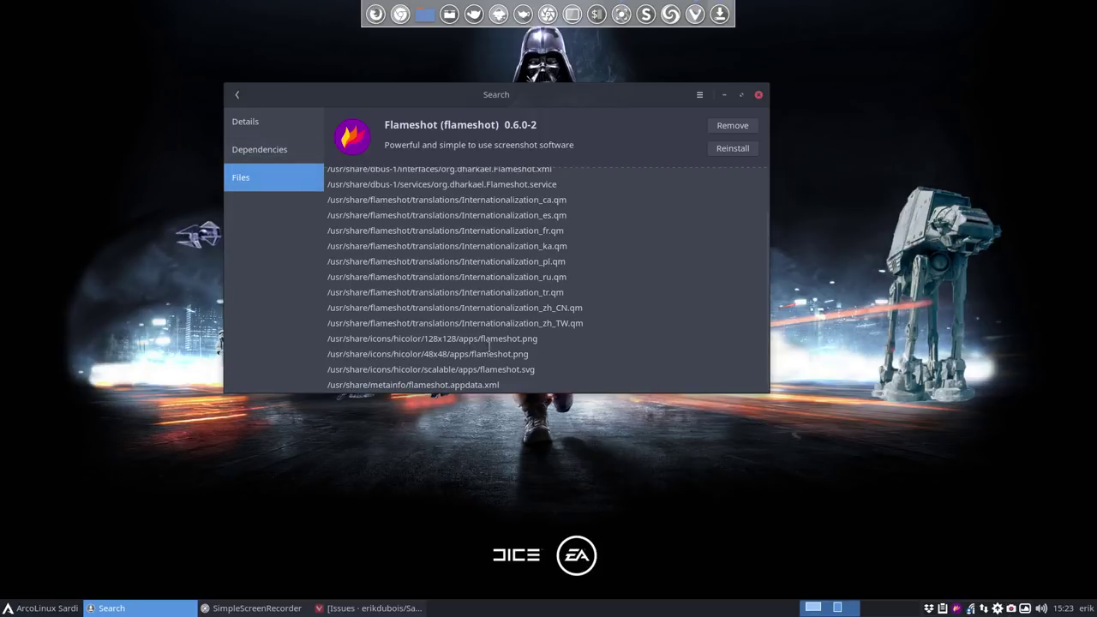
scroll(375, 221, up, 2)
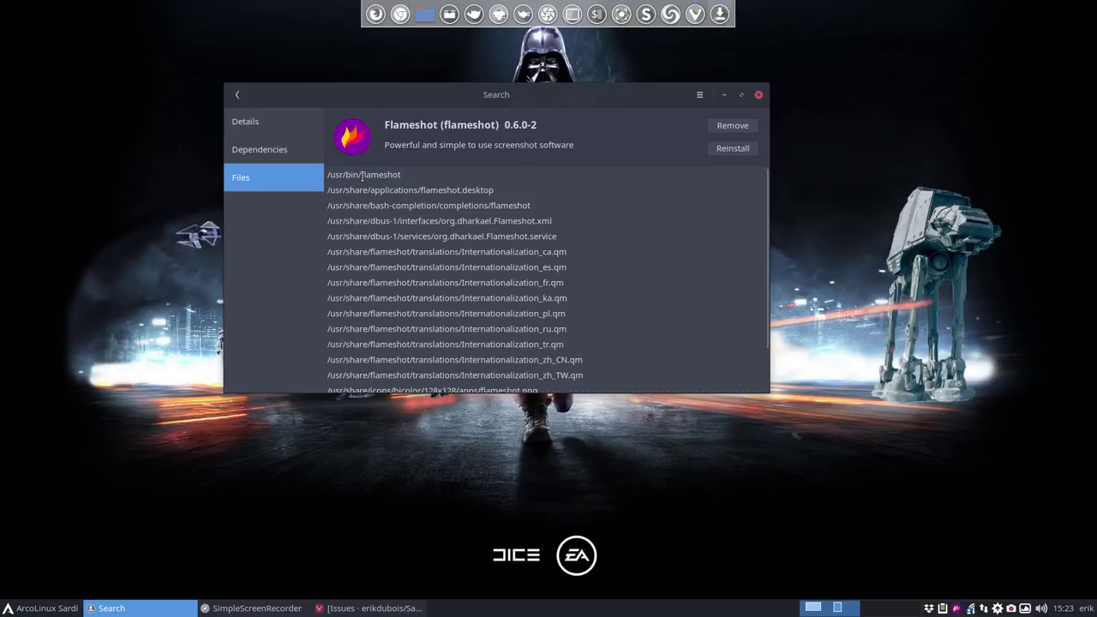
drag(361, 175, 415, 175)
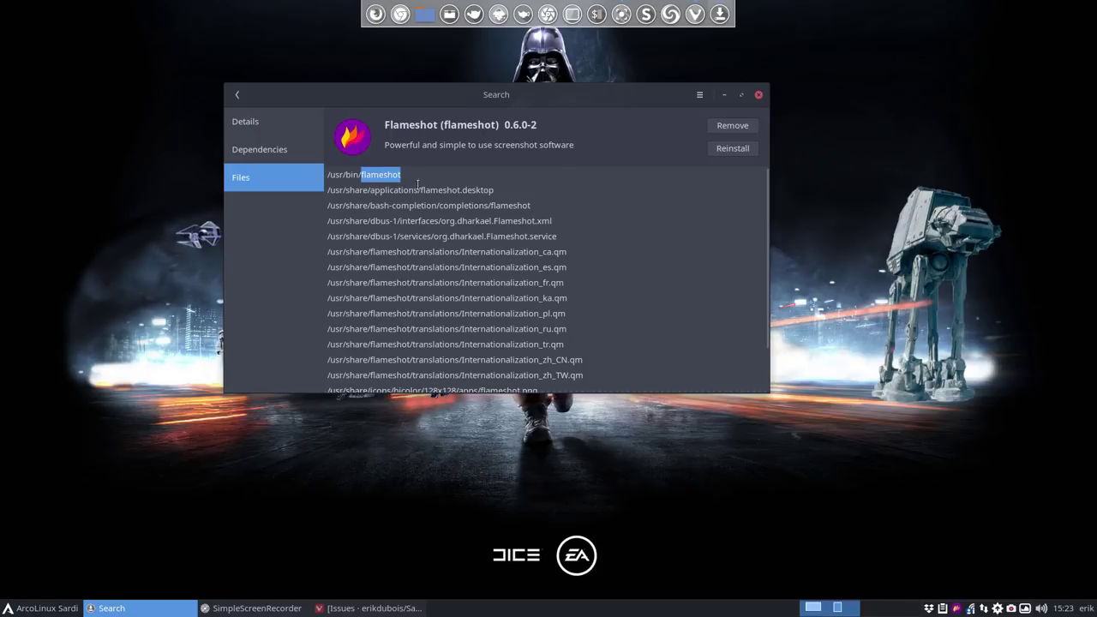
drag(421, 190, 330, 190)
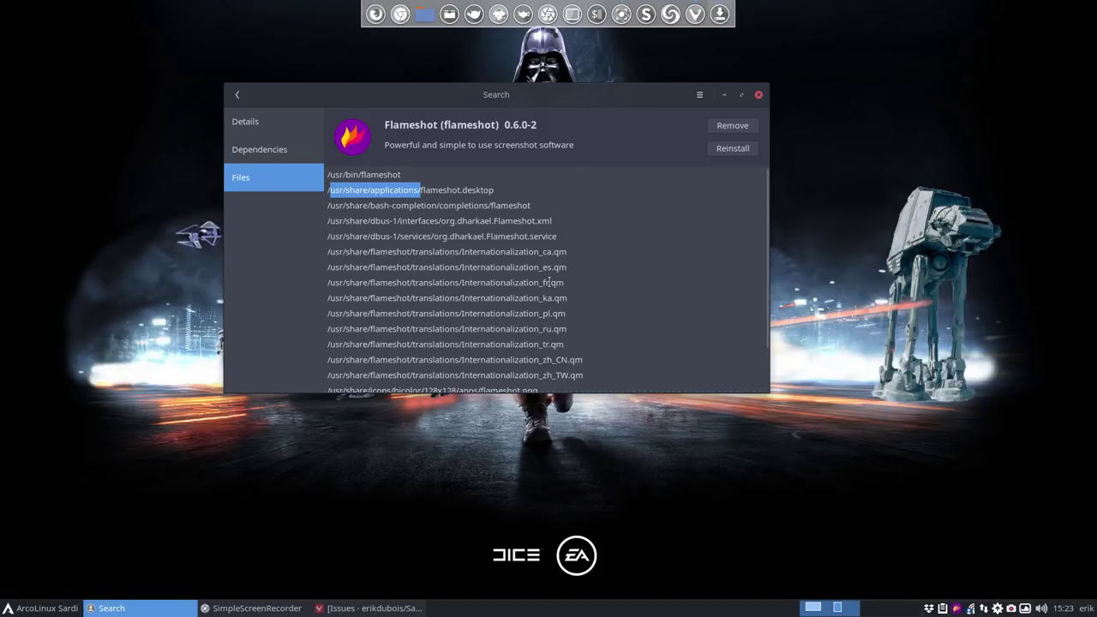
scroll(549, 282, down, 2)
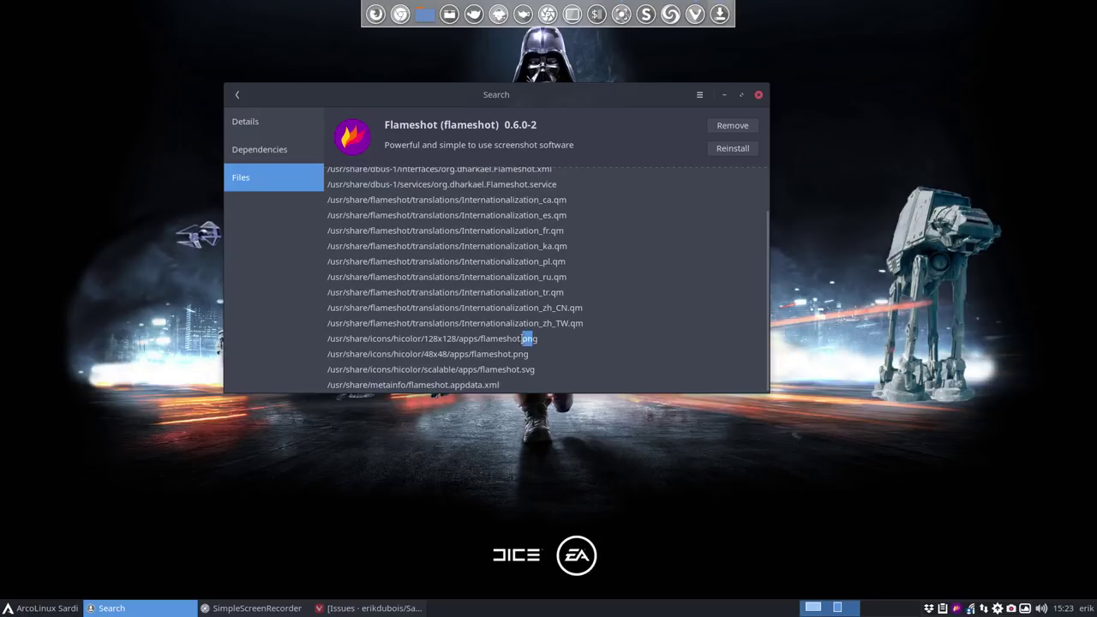
double_click(530, 338)
double_click(528, 369)
- Move the package window aside and open a file manager at the filesystem root
drag(580, 91, 1096, 141)
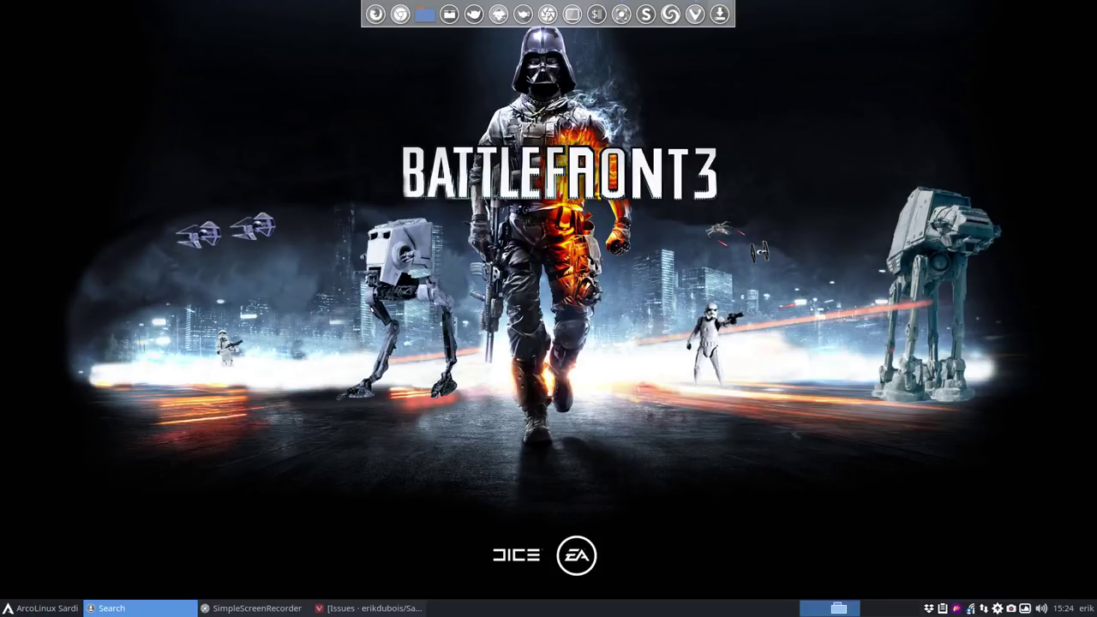
right_click(243, 297)
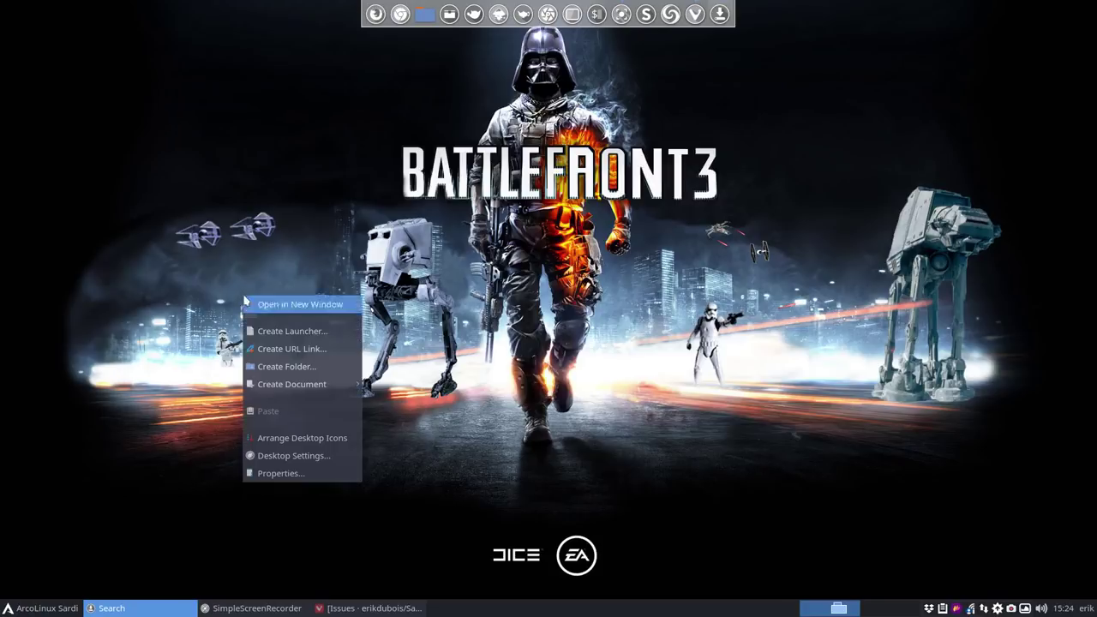
click(298, 302)
click(39, 84)
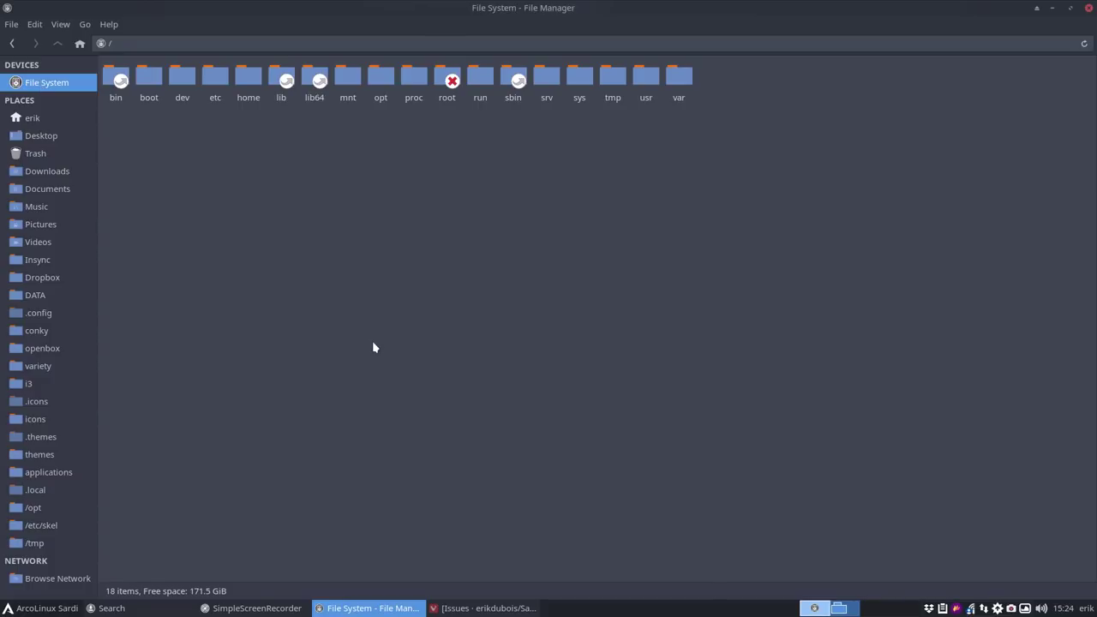
- Navigate to /usr/share/icons/hicolor/scalable/apps
text(usr)
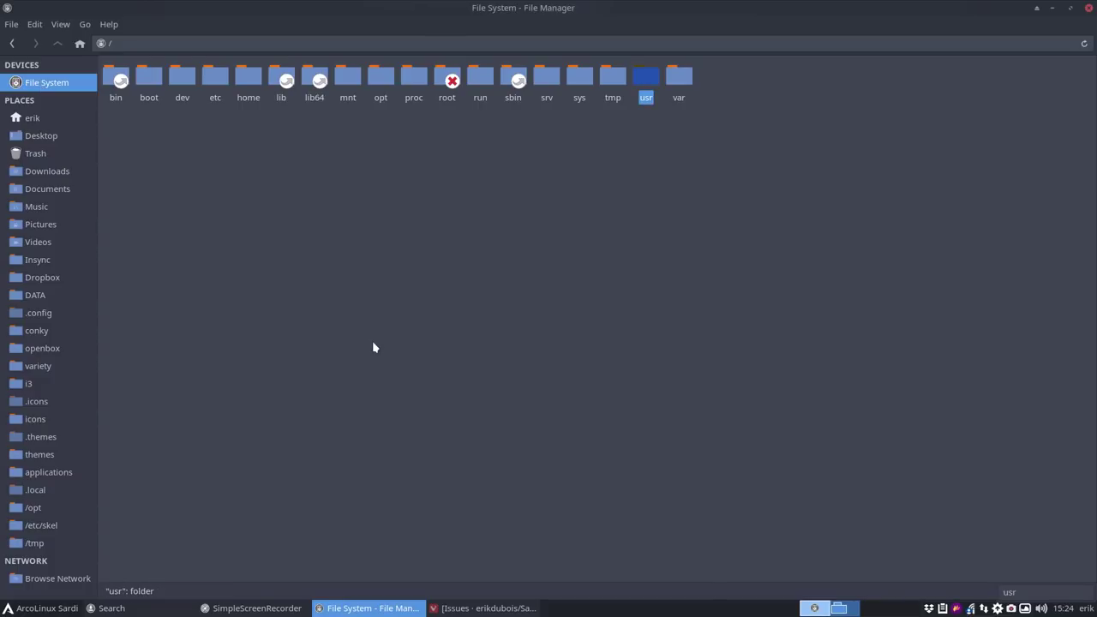
key(Return)
text(sh)
key(Return)
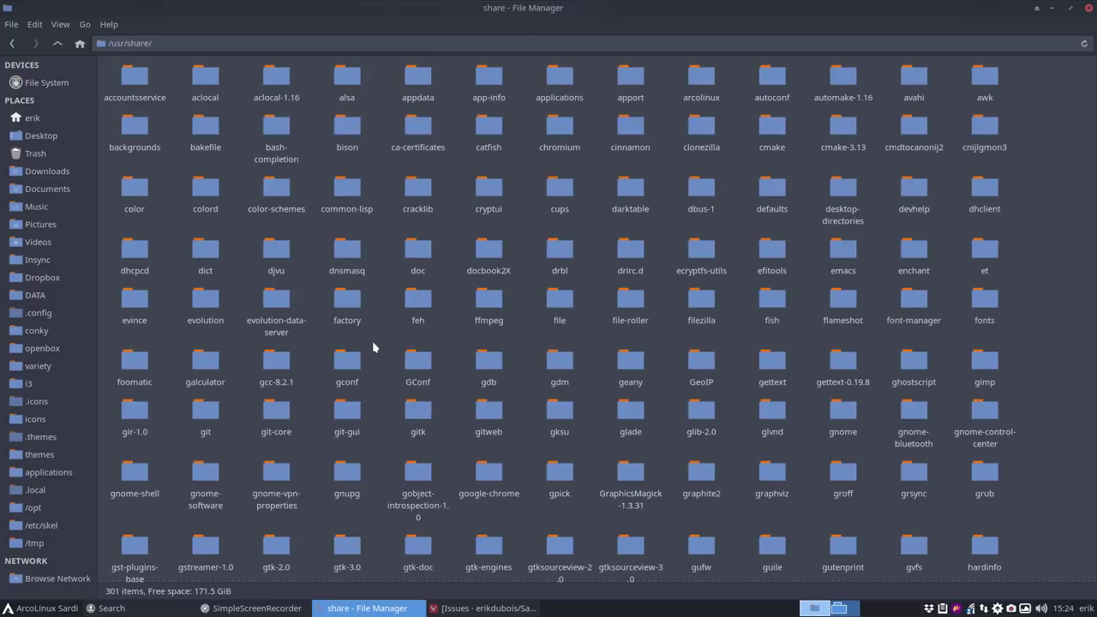
text(ico)
key(Return)
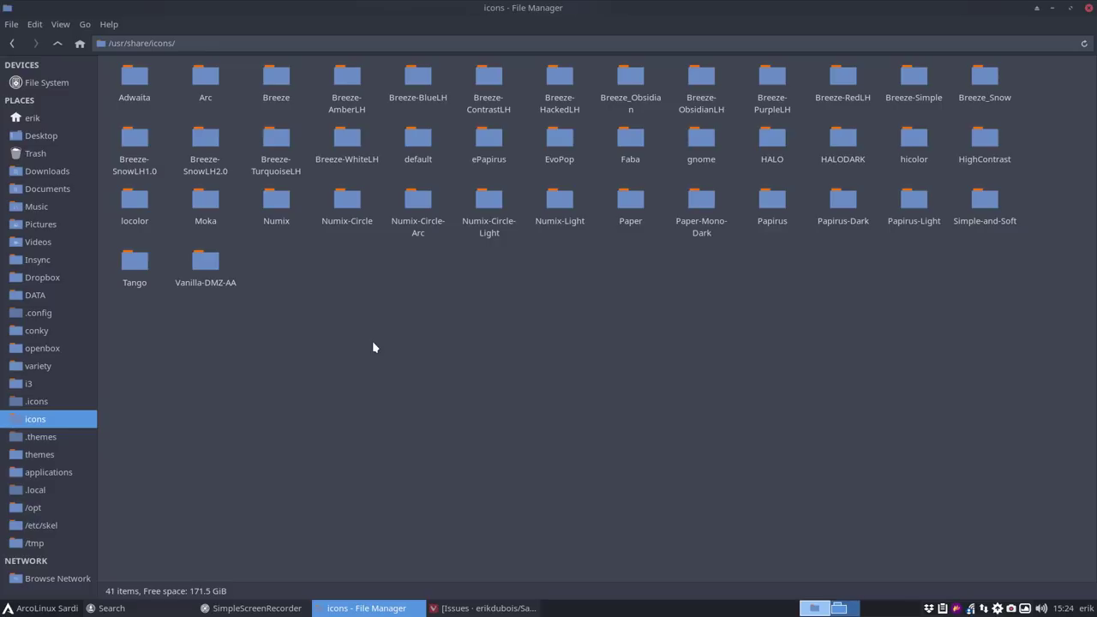
text(hi)
key(Return)
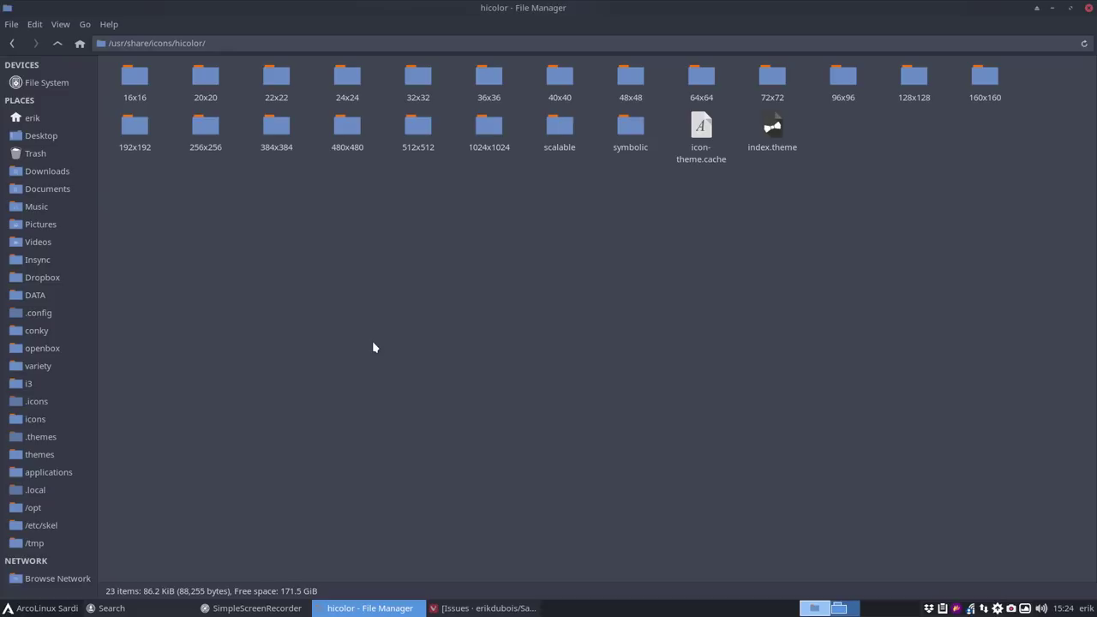
double_click(553, 128)
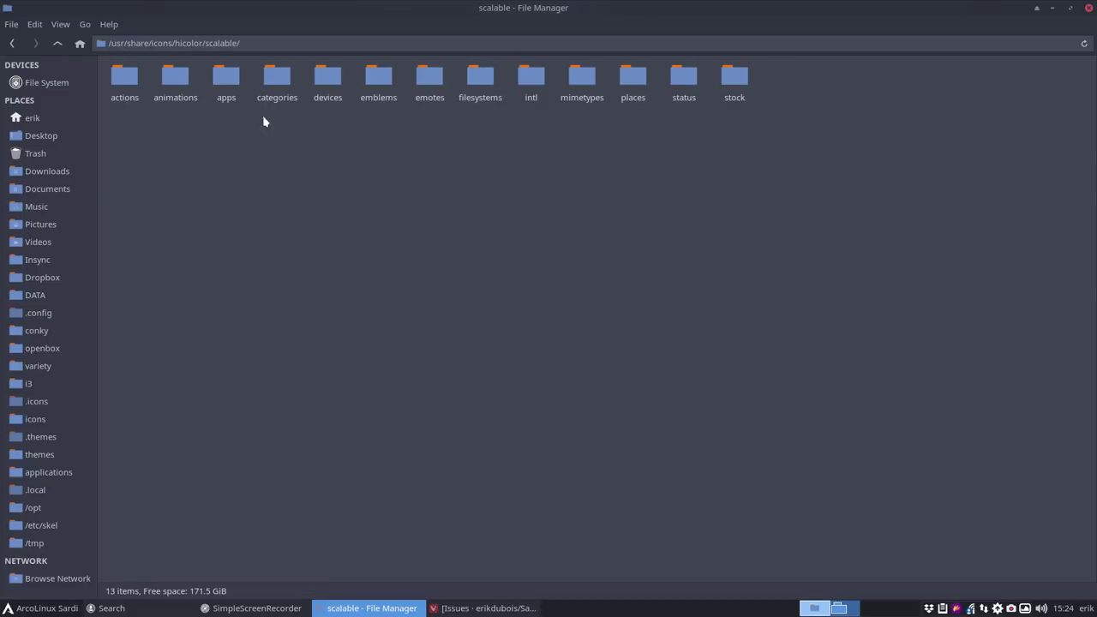
click(225, 78)
double_click(225, 78)
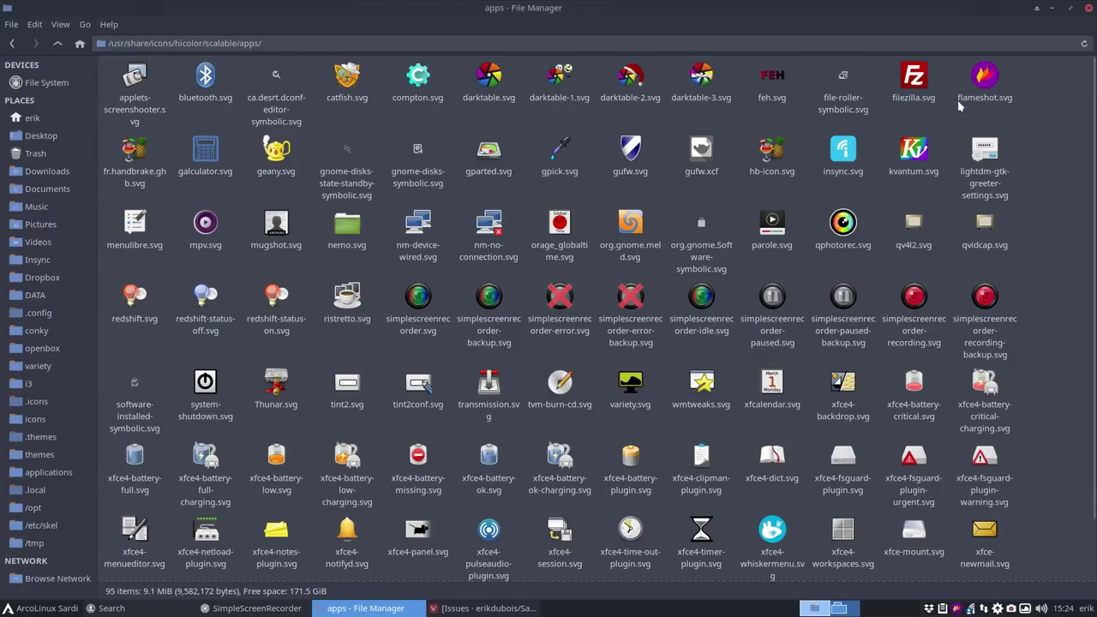
- Copy flameshot.svg and minimize the file manager to reveal the desktop
click(981, 77)
right_click(983, 80)
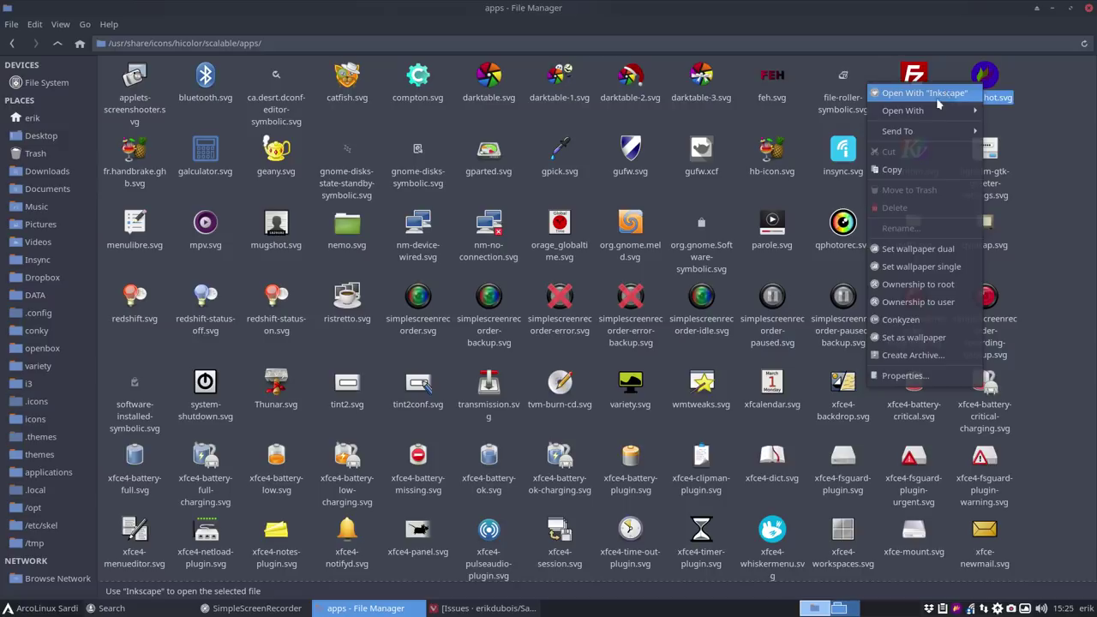
click(931, 170)
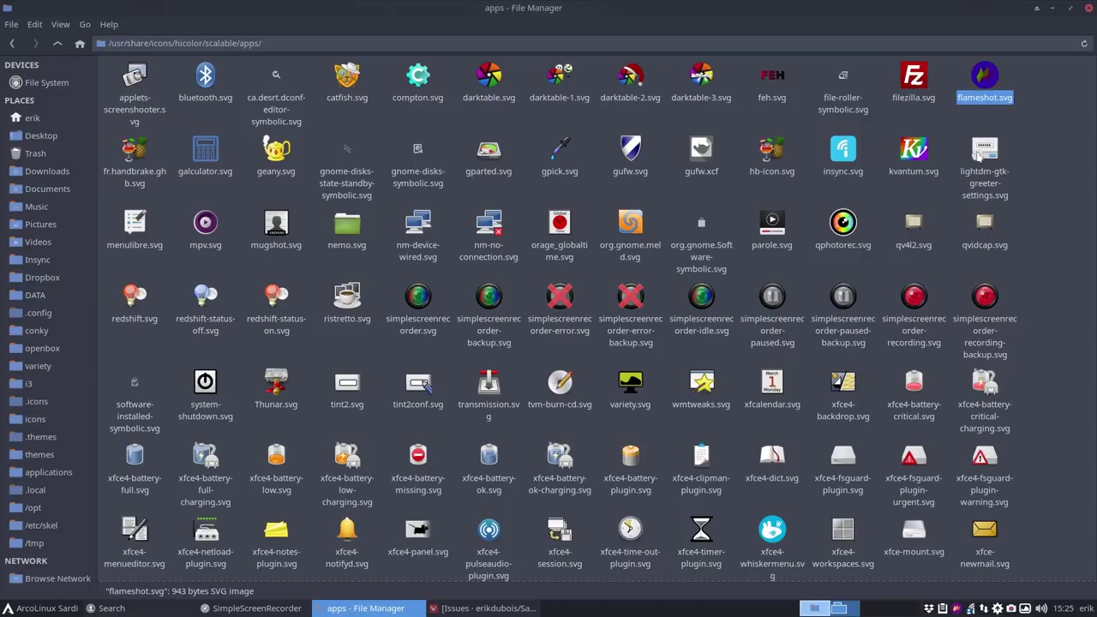
click(1053, 8)
- Open the Desktop folder in a new window, paste flameshot.svg there, and select the copy
right_click(295, 272)
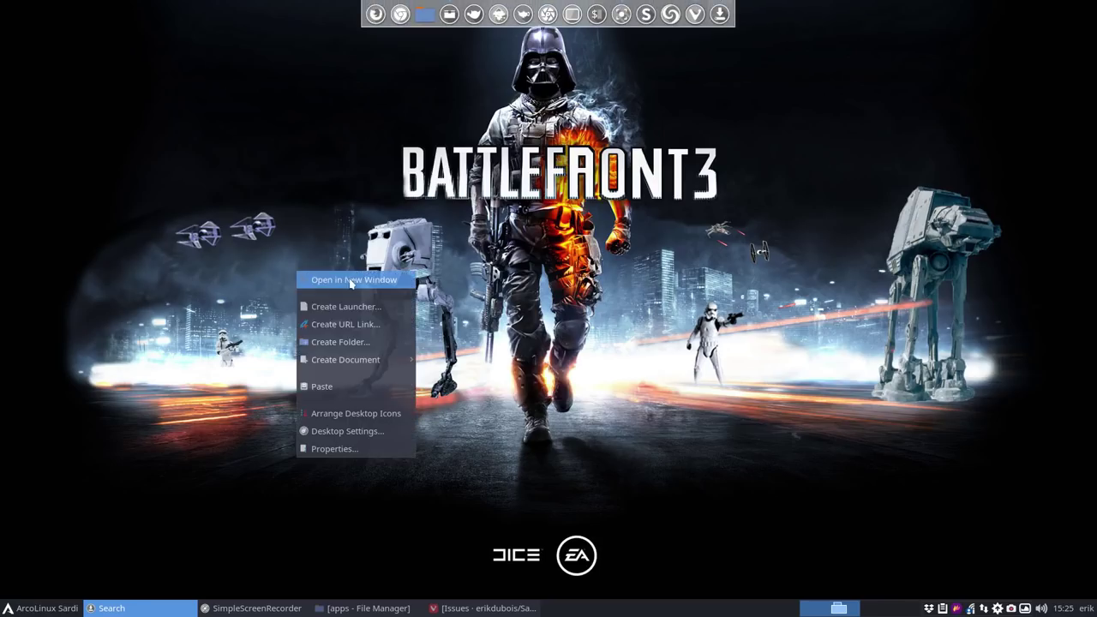
click(353, 283)
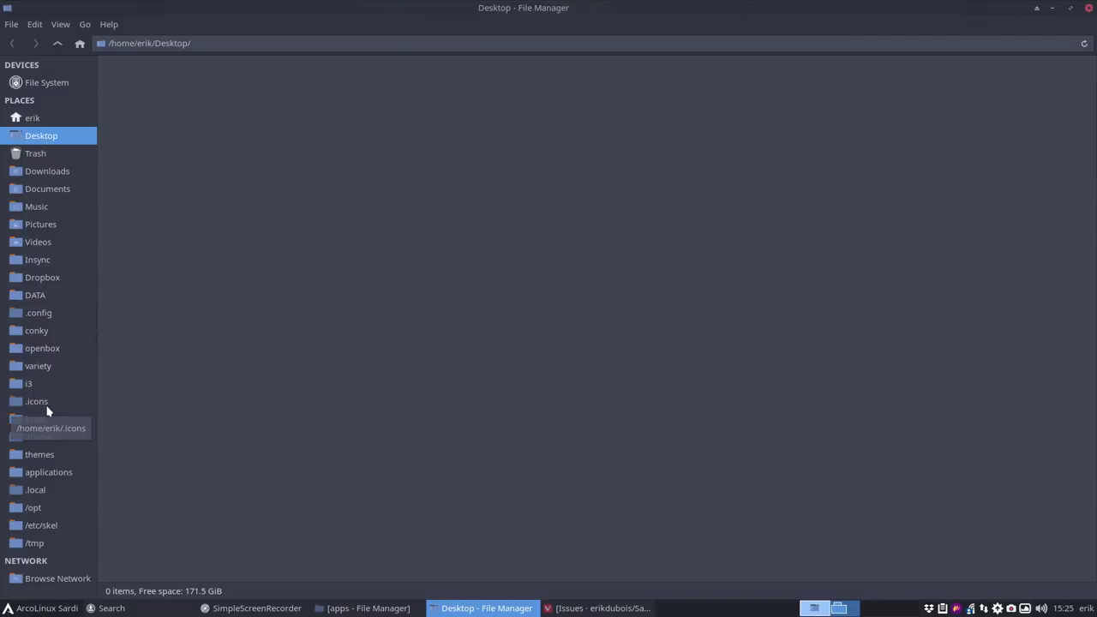
right_click(265, 176)
click(319, 224)
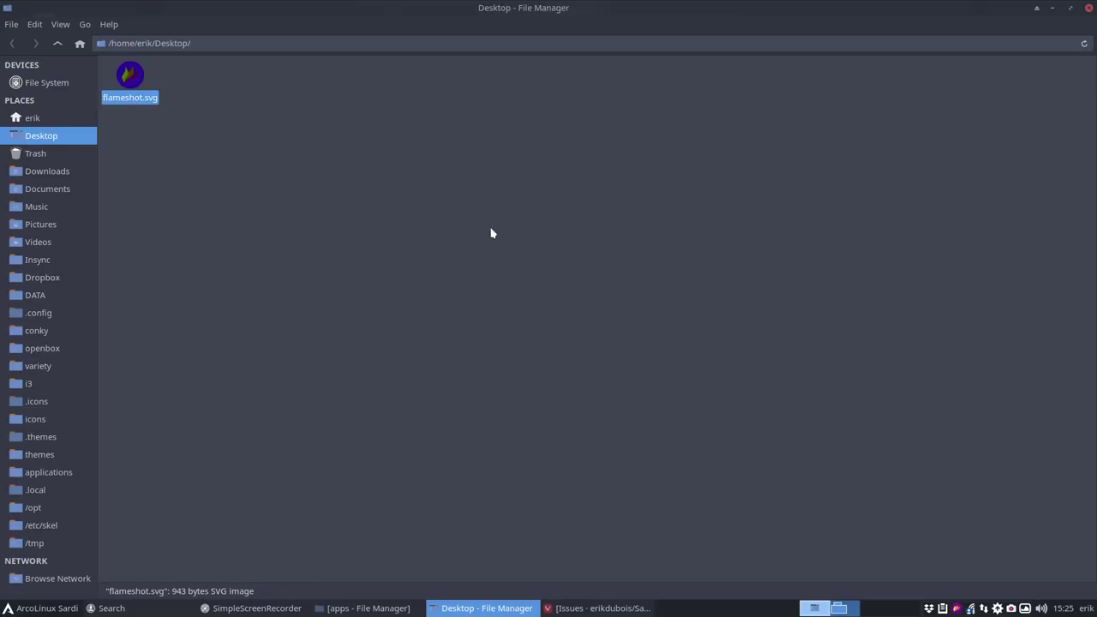
click(192, 152)
click(130, 77)
right_click(133, 78)
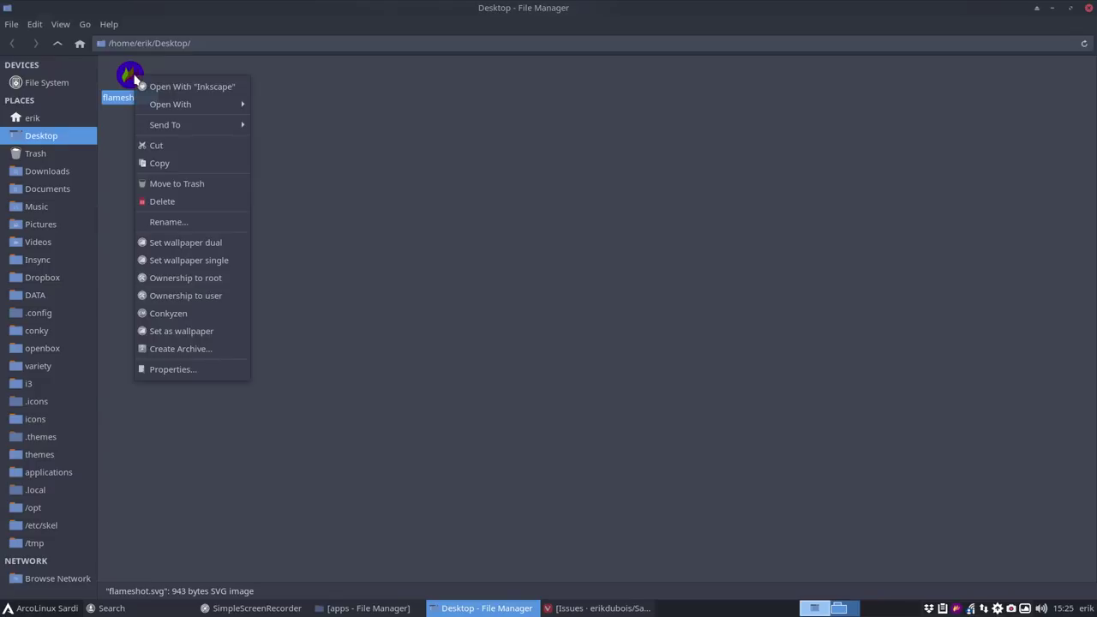
- Open flameshot.svg in maximized Inkscape and test-move the orange flame, undoing the move
click(210, 89)
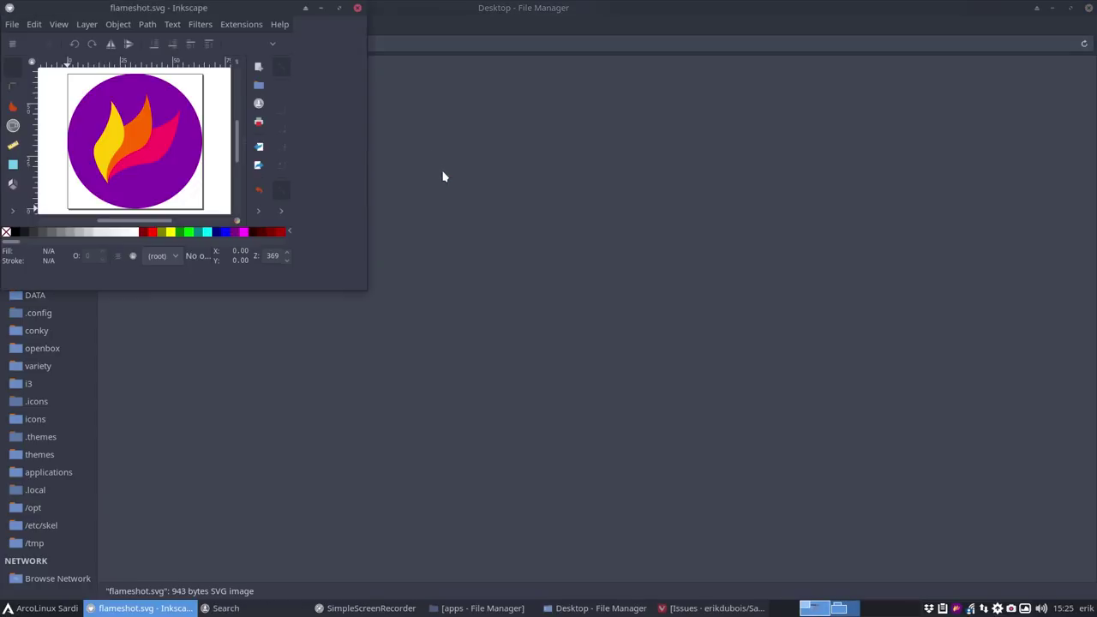
double_click(208, 12)
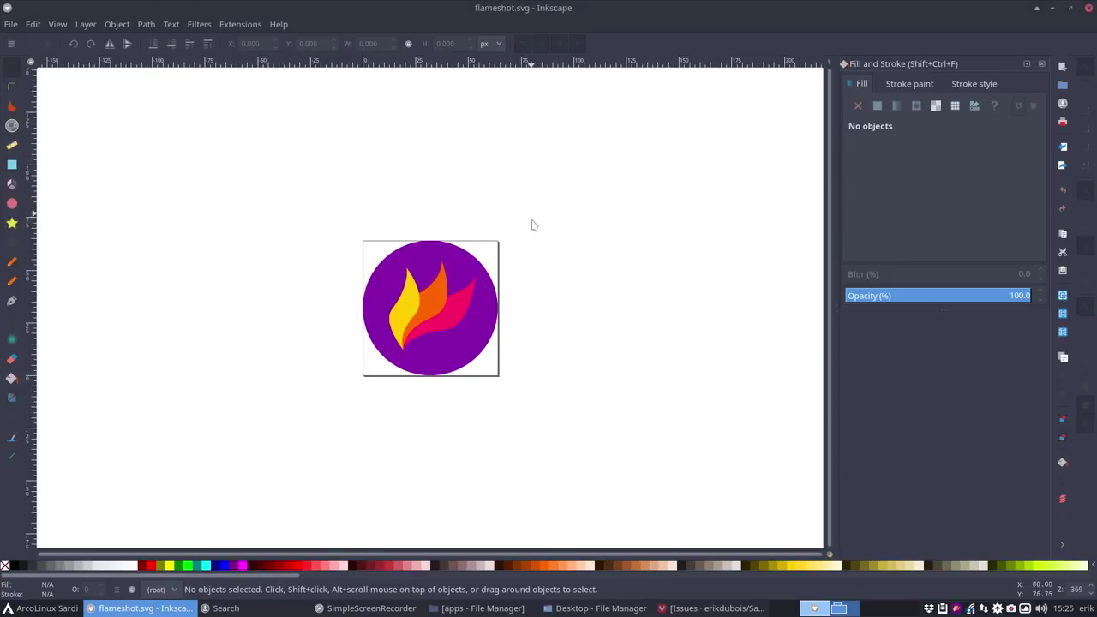
click(436, 306)
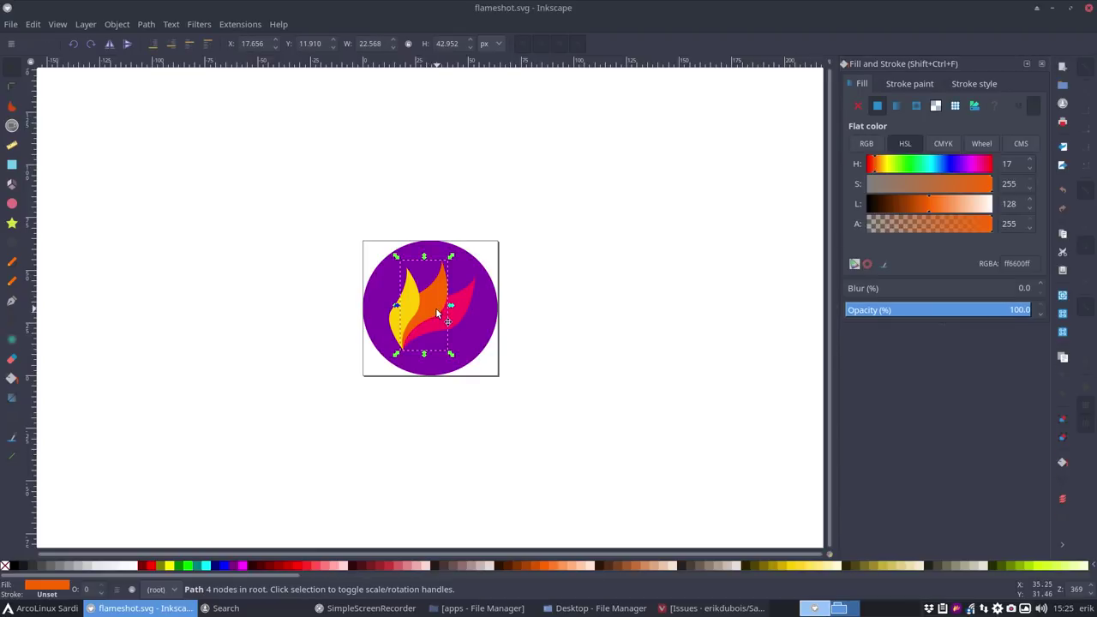
drag(436, 309, 390, 297)
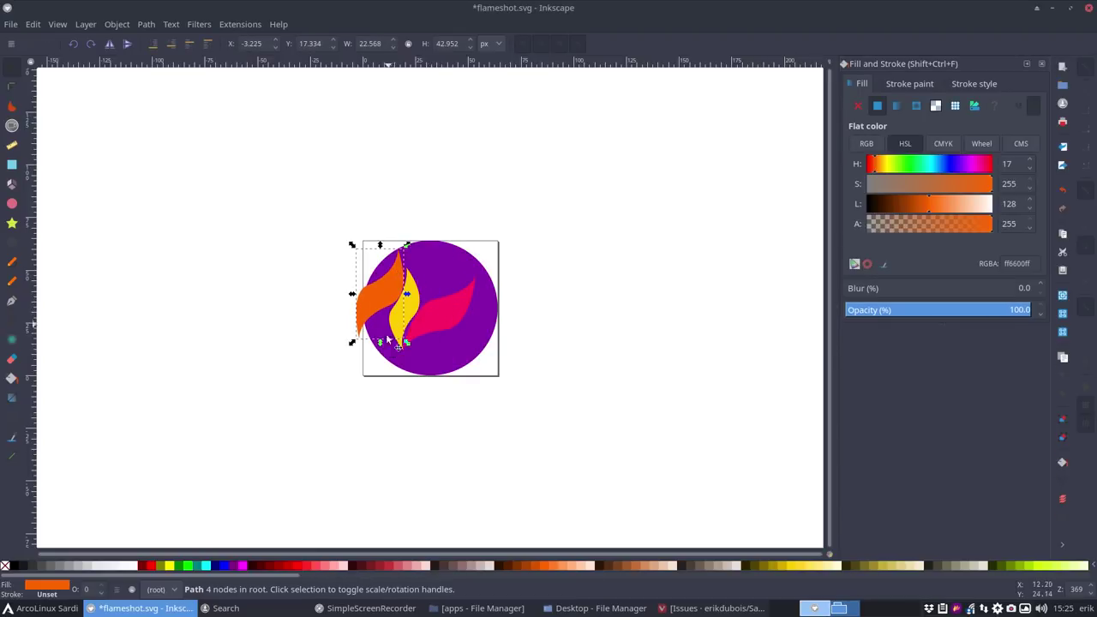
key(ctrl+z)
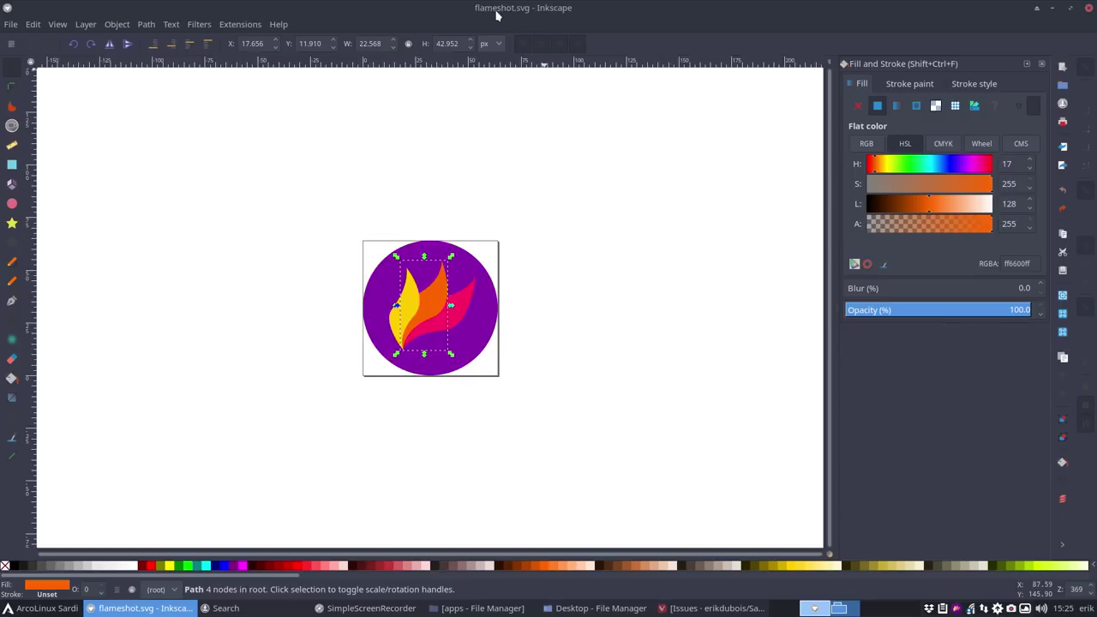
- Switch back to the file manager and browse all applications in the menu
key(alt+Tab)
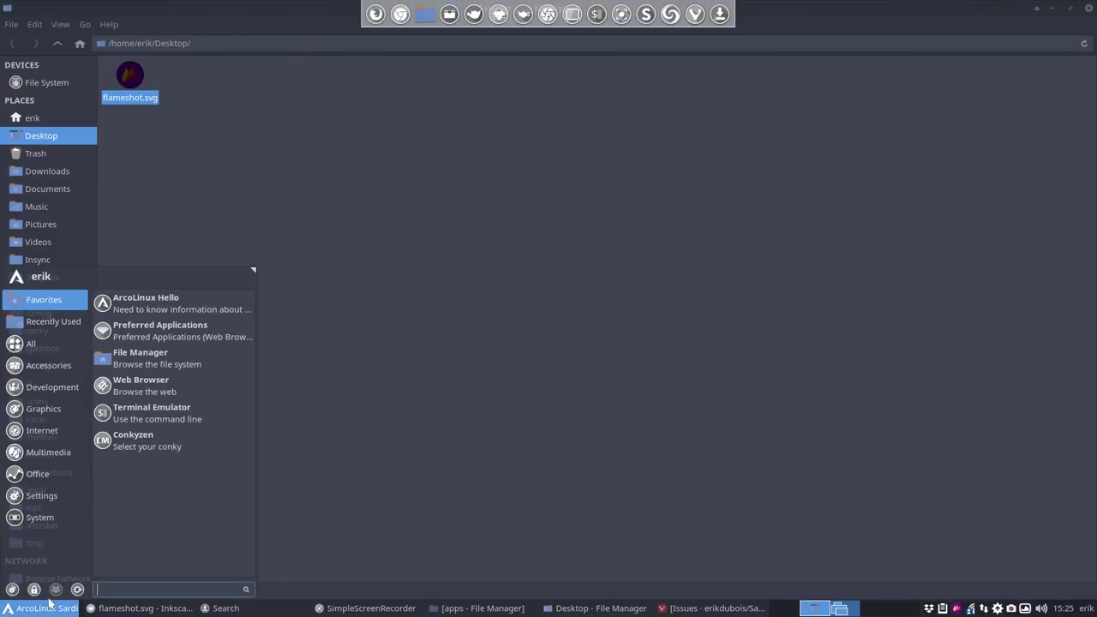
click(52, 606)
click(31, 344)
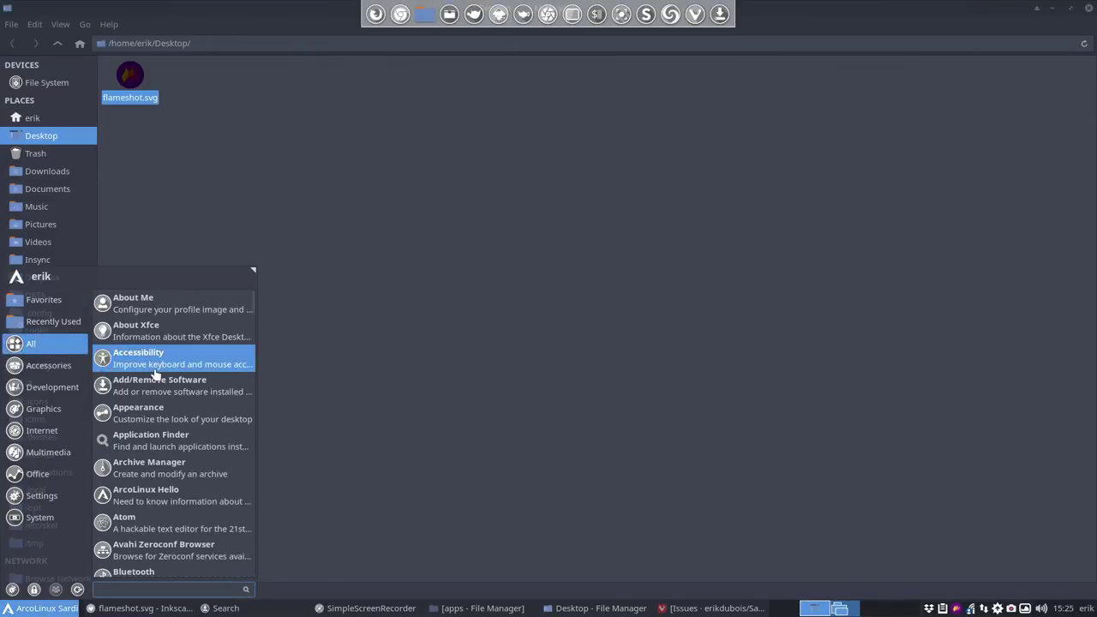
scroll(161, 377, down, 6)
scroll(163, 392, down, 12)
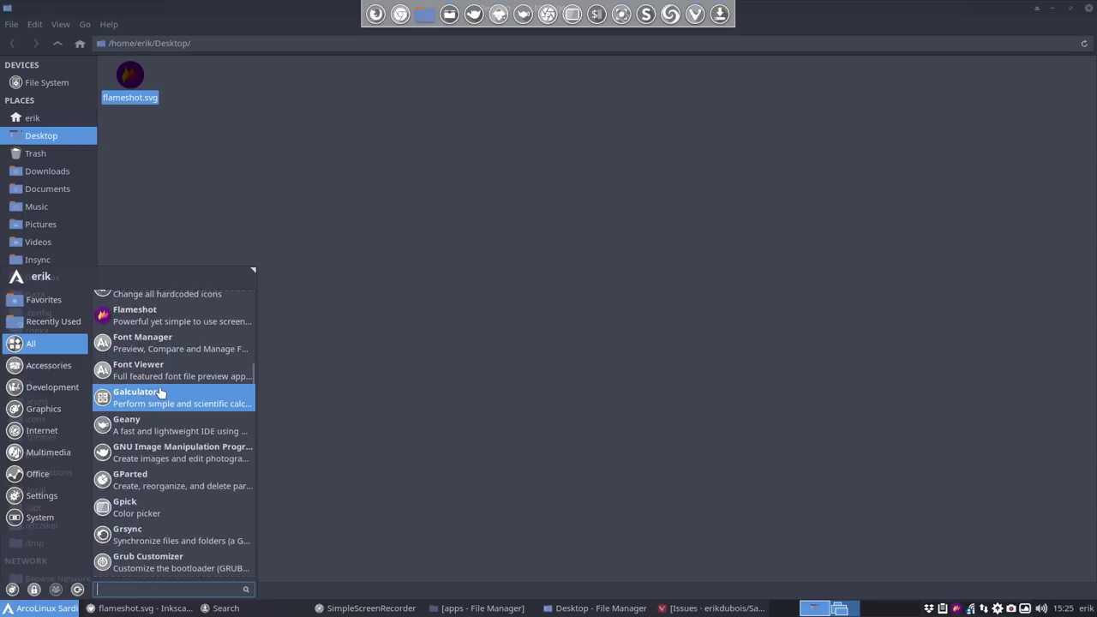
- Navigate to ~/.icons/Sardi-Flexible/scalable/apps in the file manager
scroll(193, 392, up, 2)
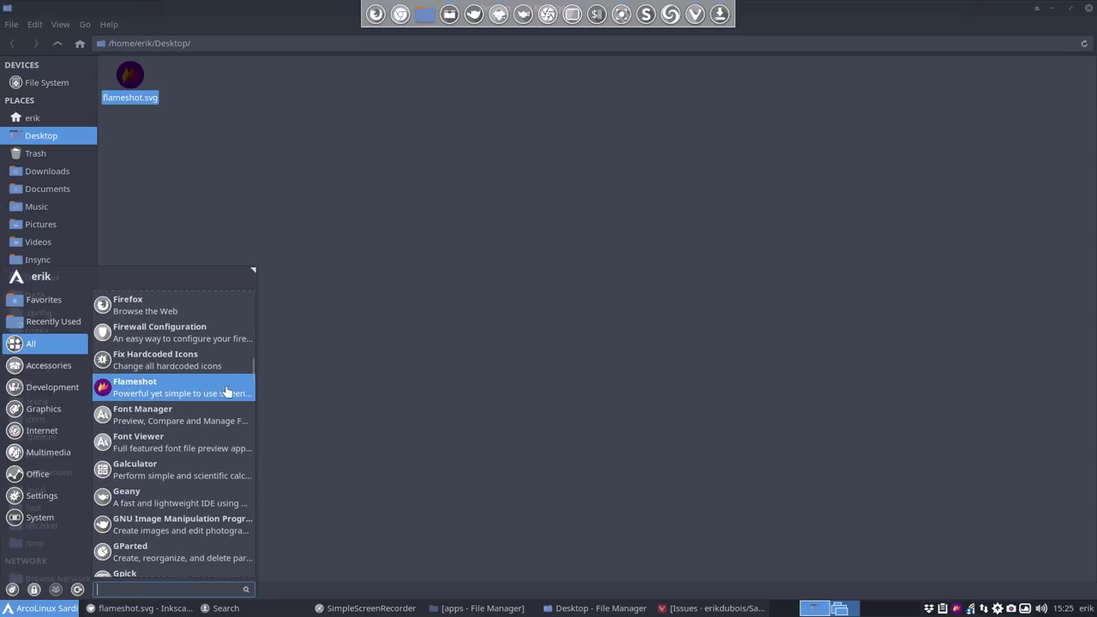
click(631, 397)
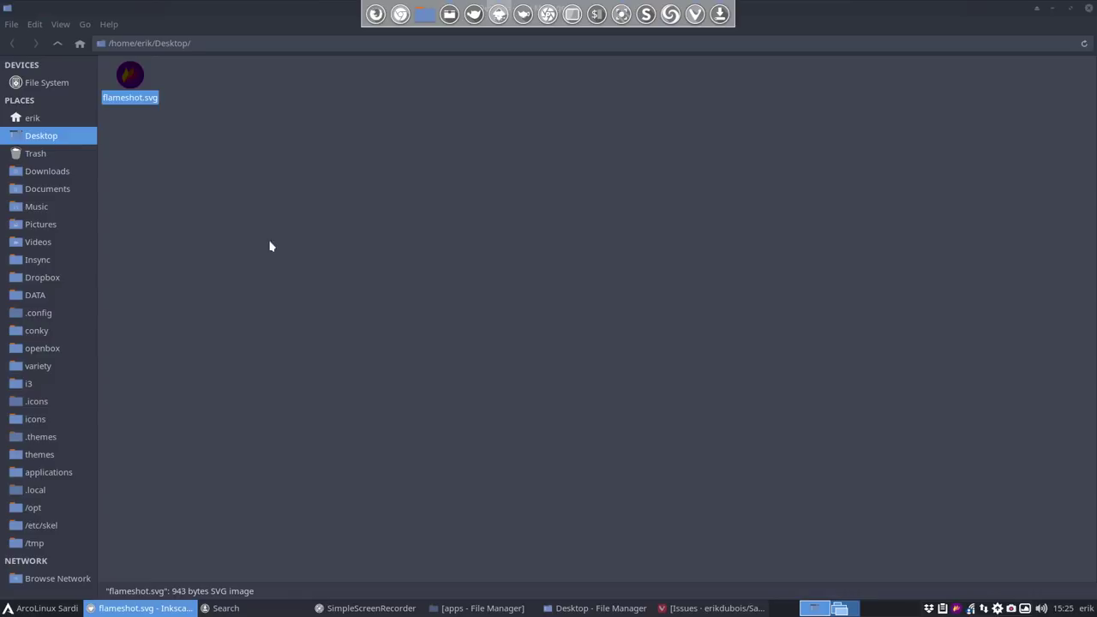
click(49, 402)
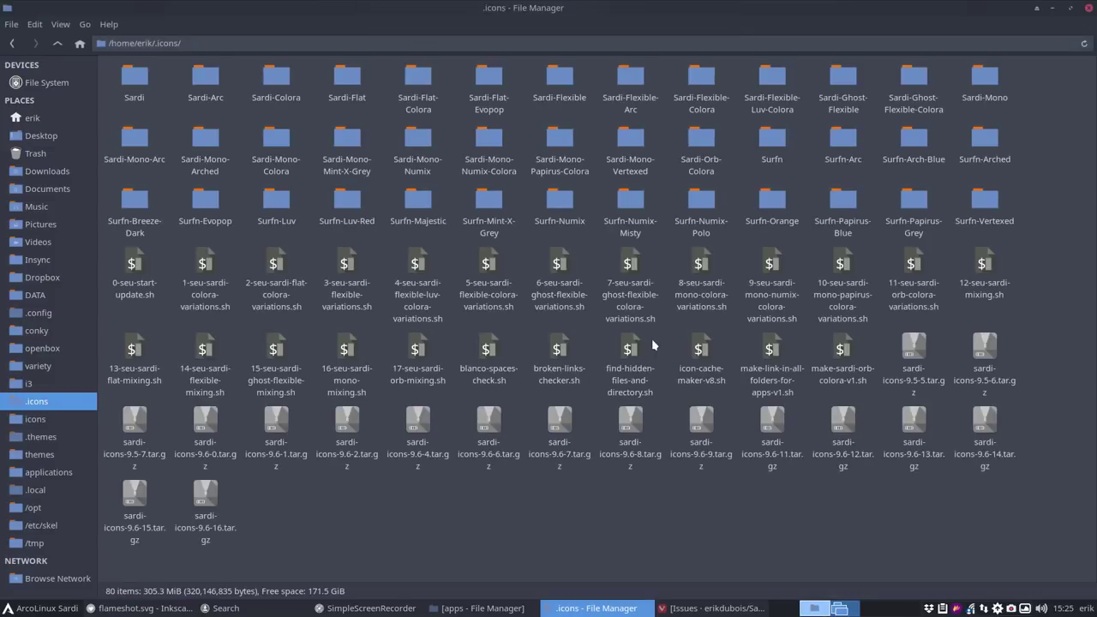
double_click(561, 79)
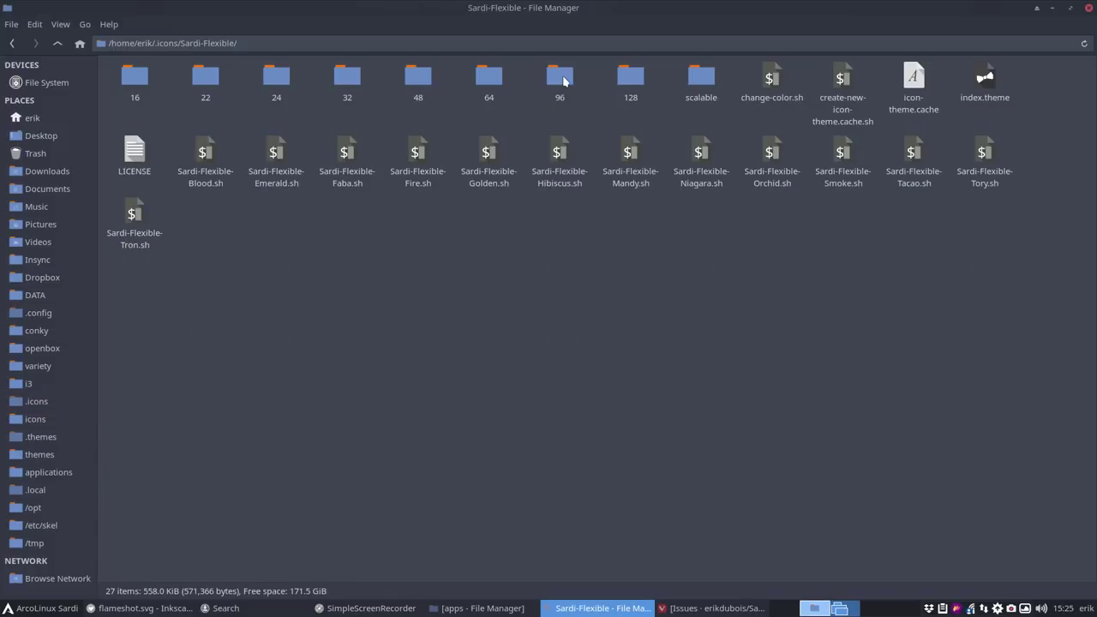
double_click(703, 77)
click(214, 82)
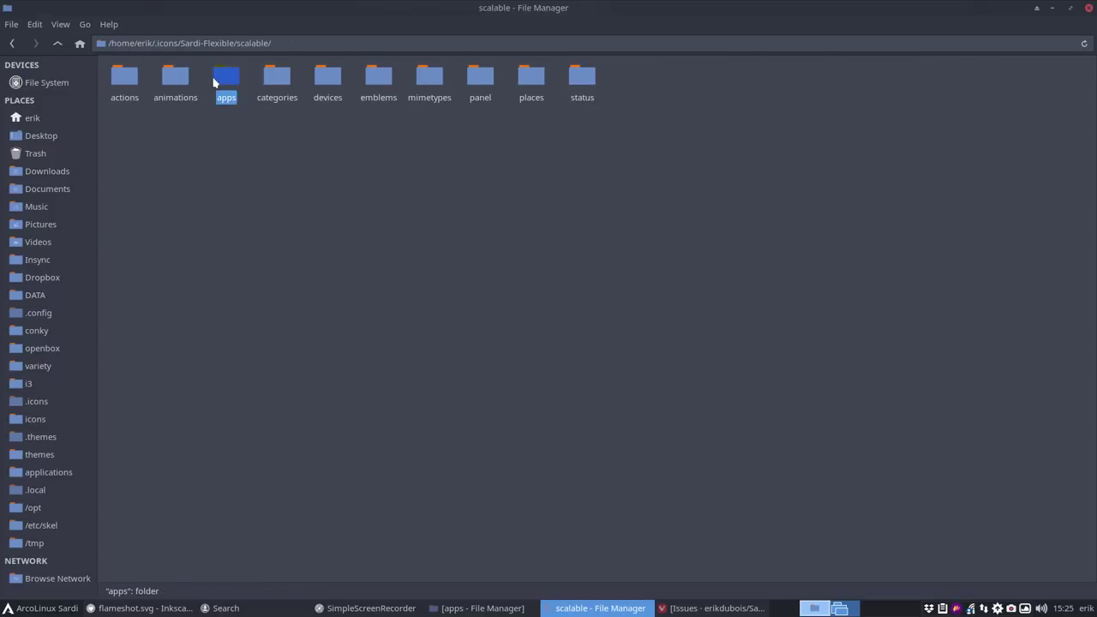
double_click(214, 82)
- Find default-icon.svg by typing 'defa' and open it in Inkscape
text(default)
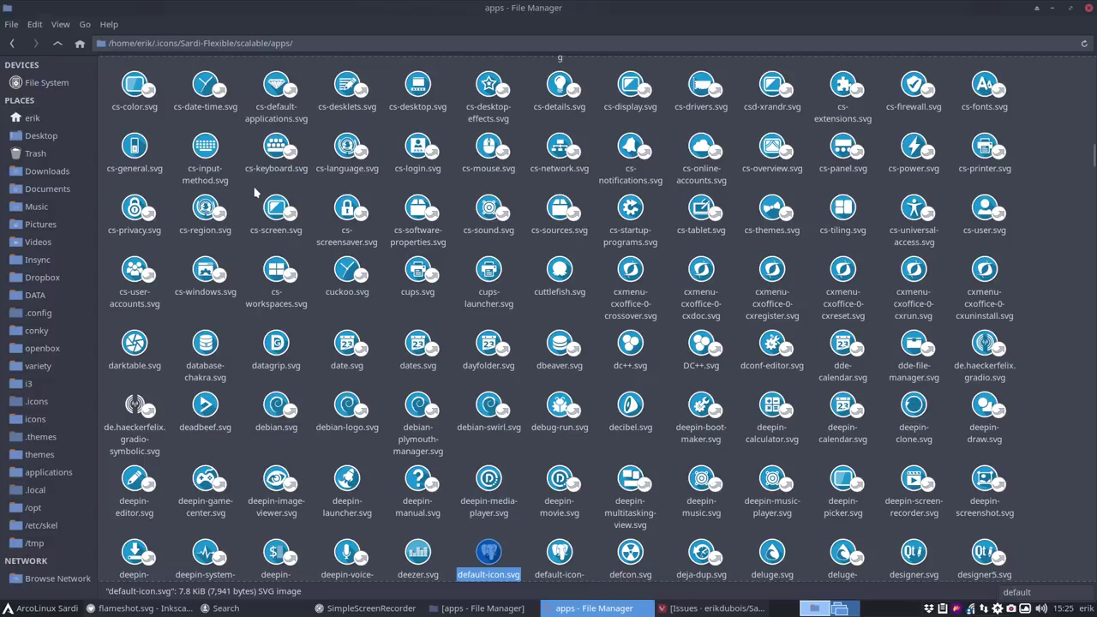
click(530, 563)
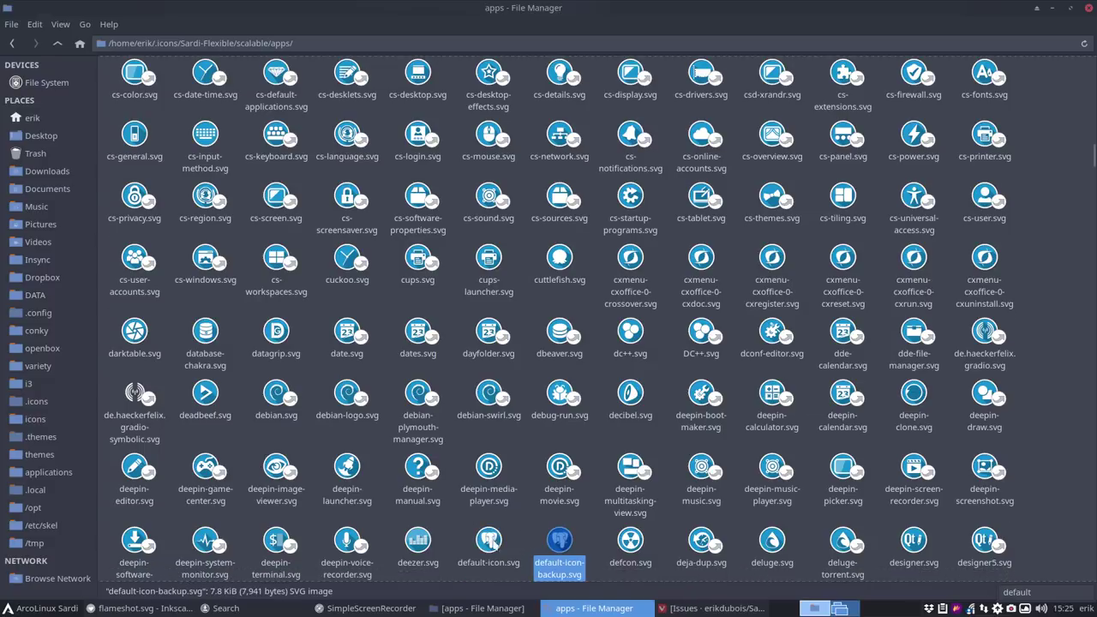
click(489, 540)
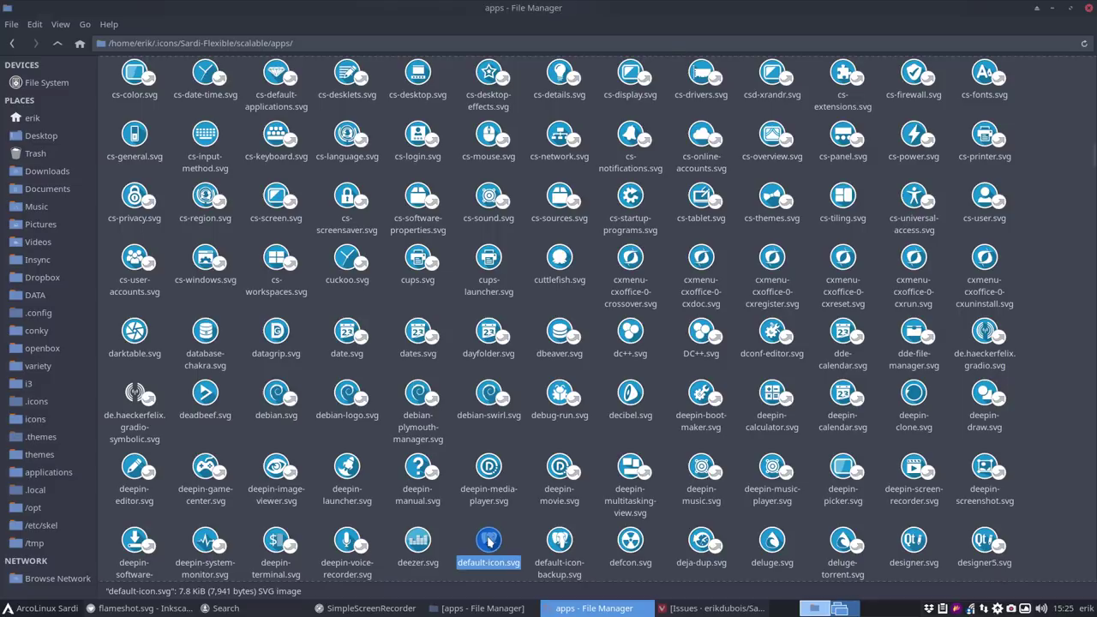
click(559, 538)
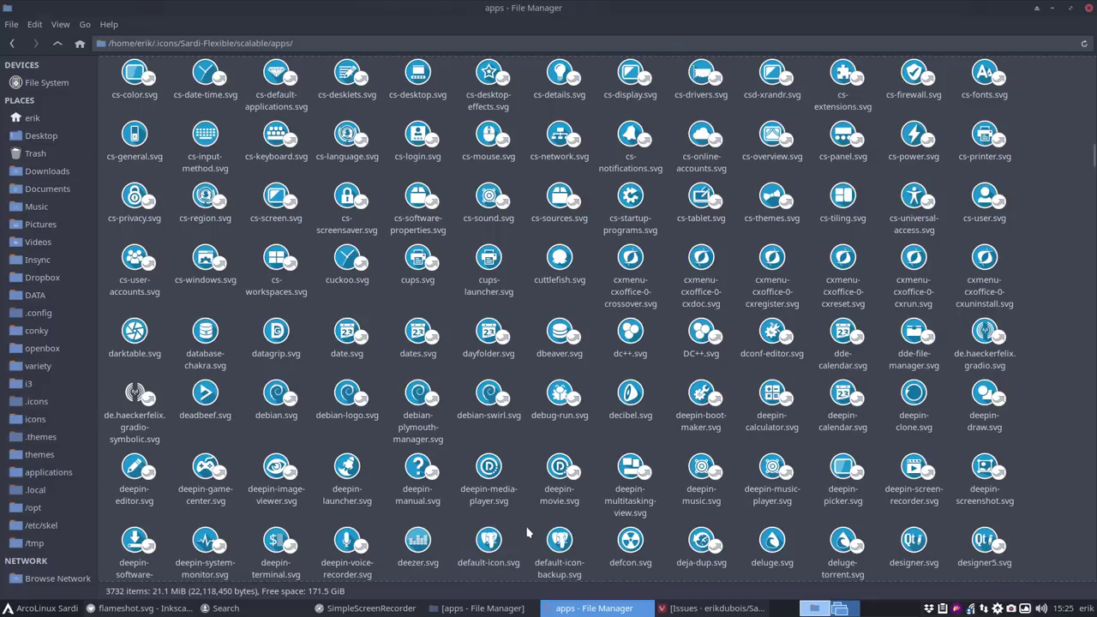
click(490, 539)
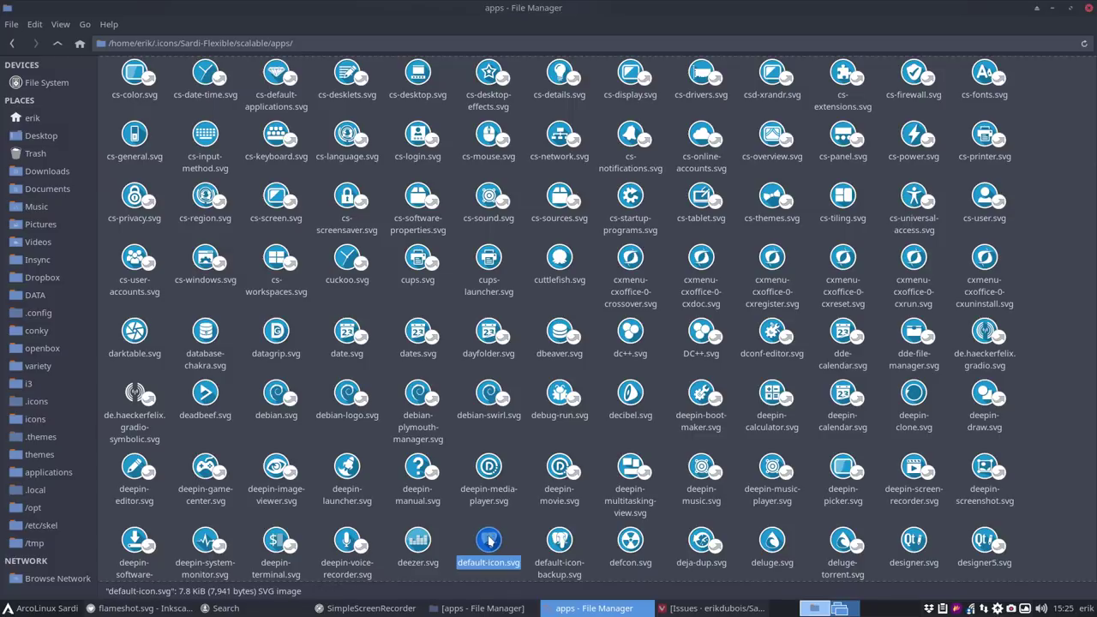
double_click(489, 539)
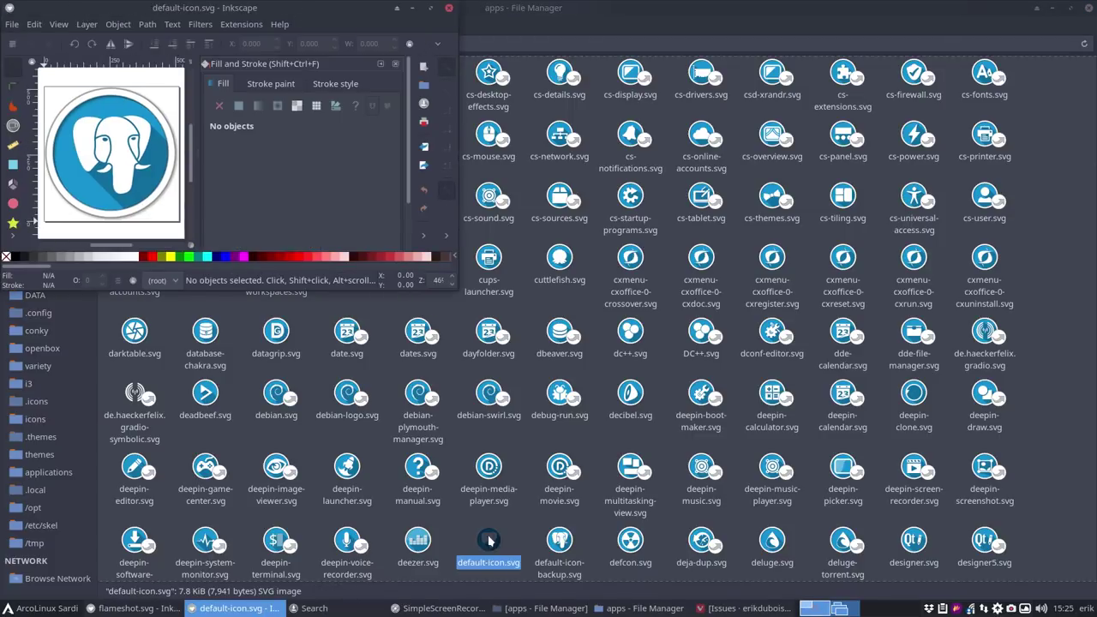
- Maximize default-icon.svg, delete its white elephant shape, and switch back to flameshot.svg
drag(279, 20, 552, 147)
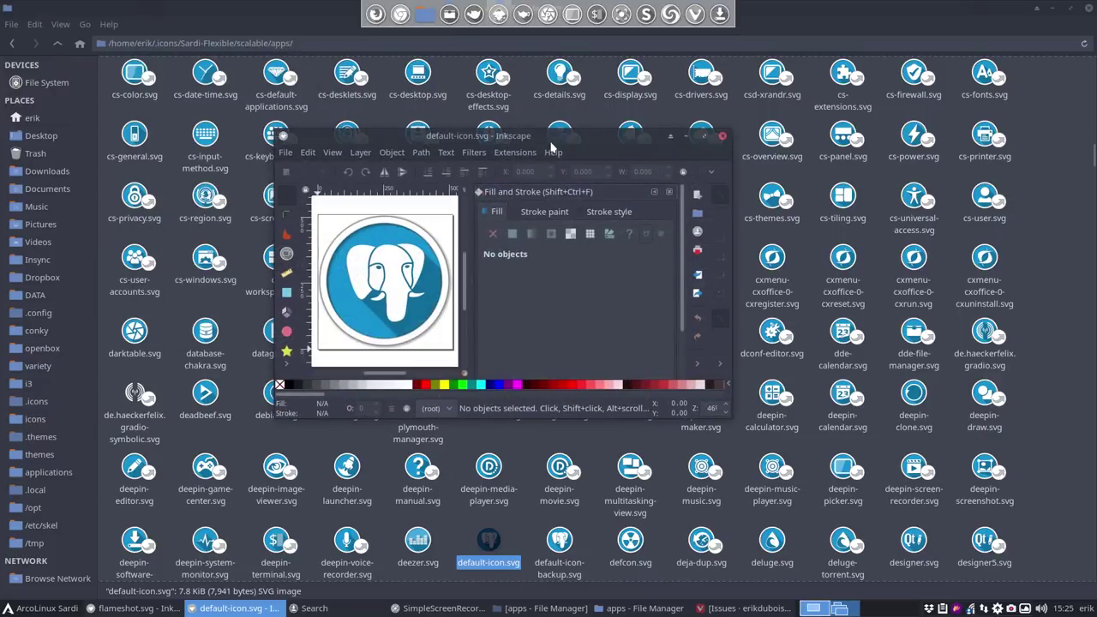
double_click(519, 137)
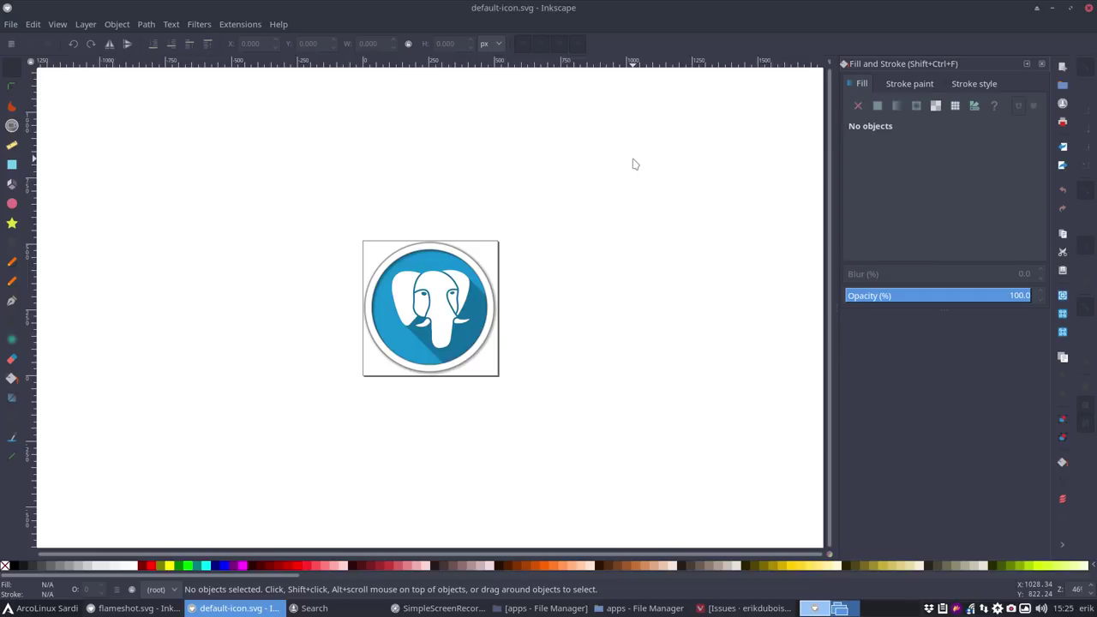
click(439, 289)
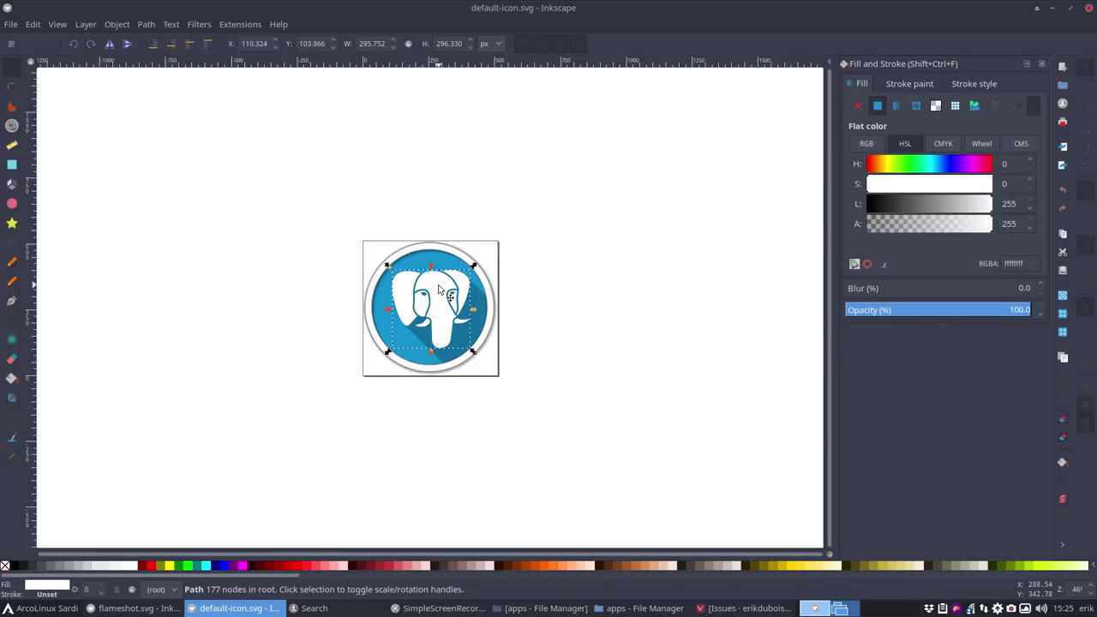
key(Delete)
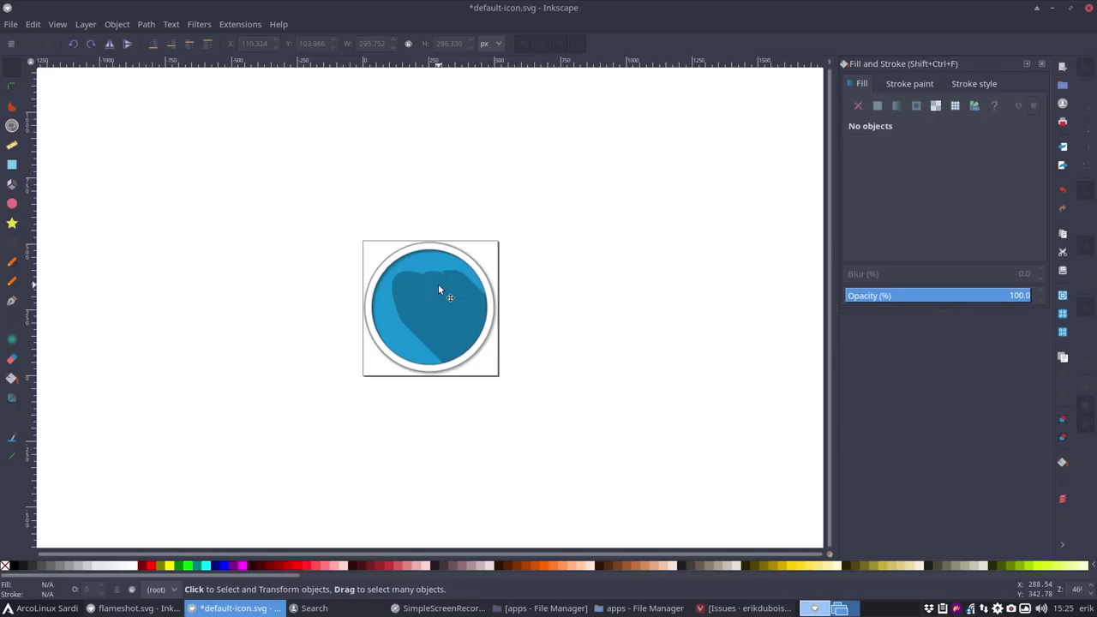
key(alt+Tab)
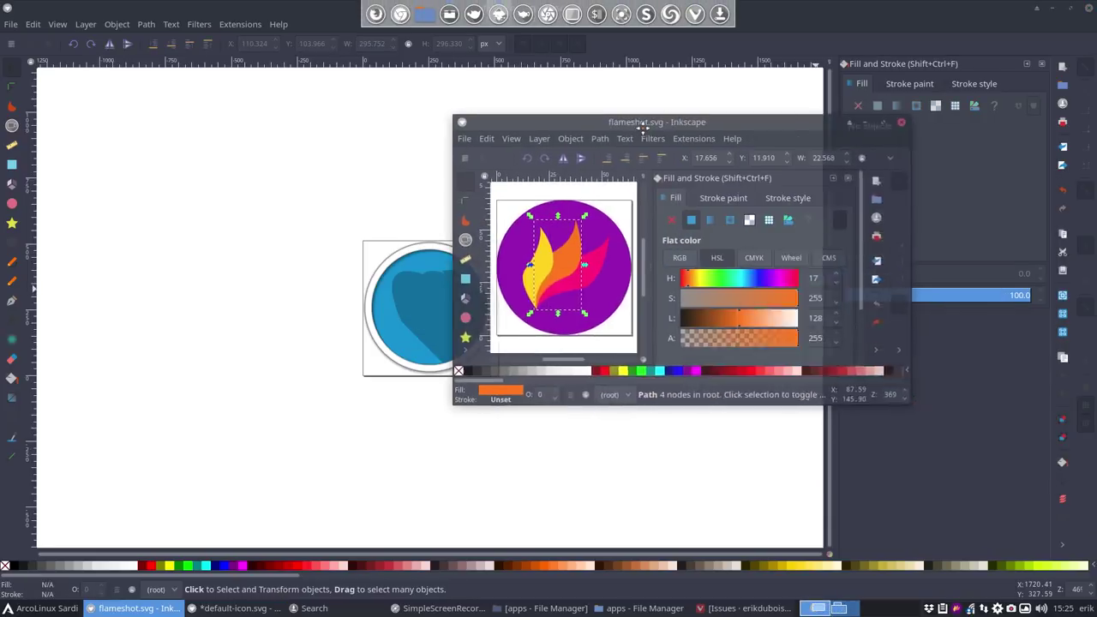
- Inspect the yellow, orange and pink flame colours, then delete the purple circle
click(276, 254)
click(402, 305)
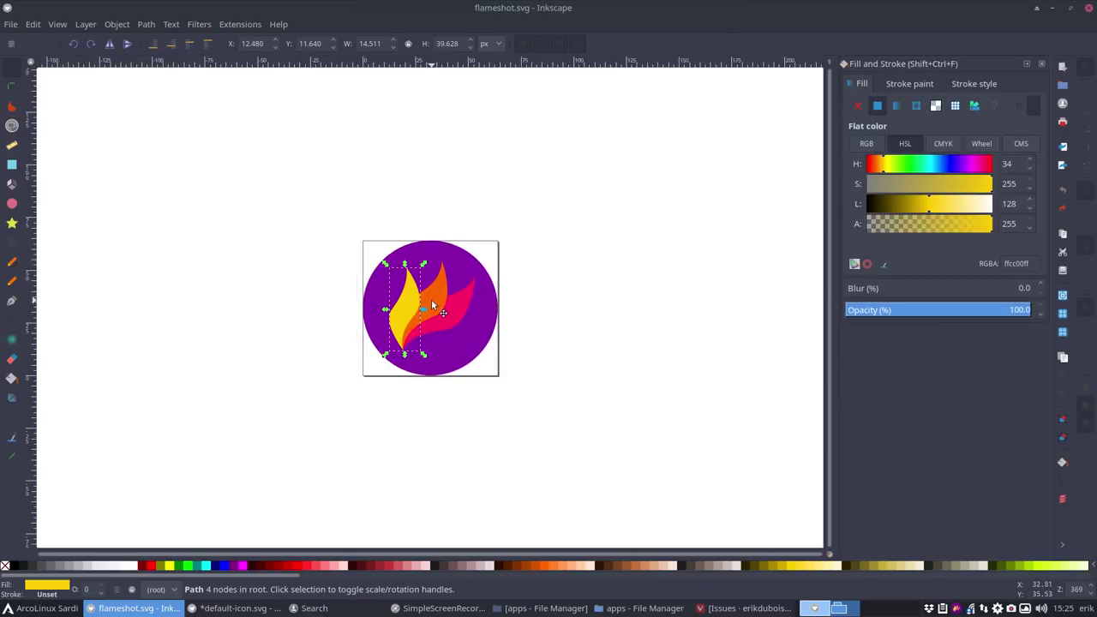
click(431, 300)
click(460, 309)
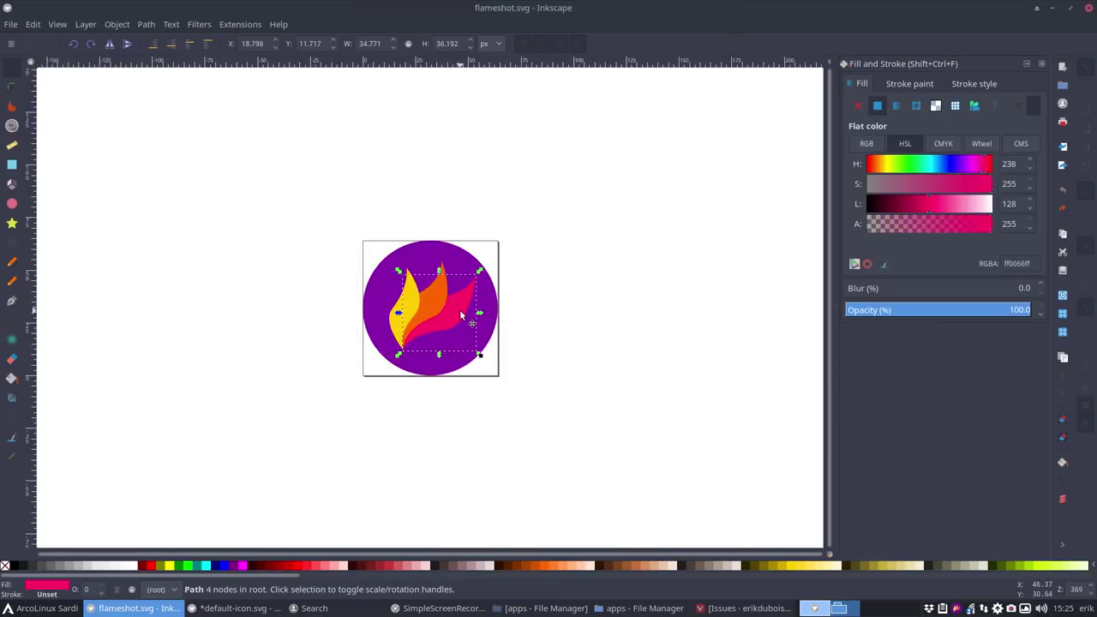
click(302, 262)
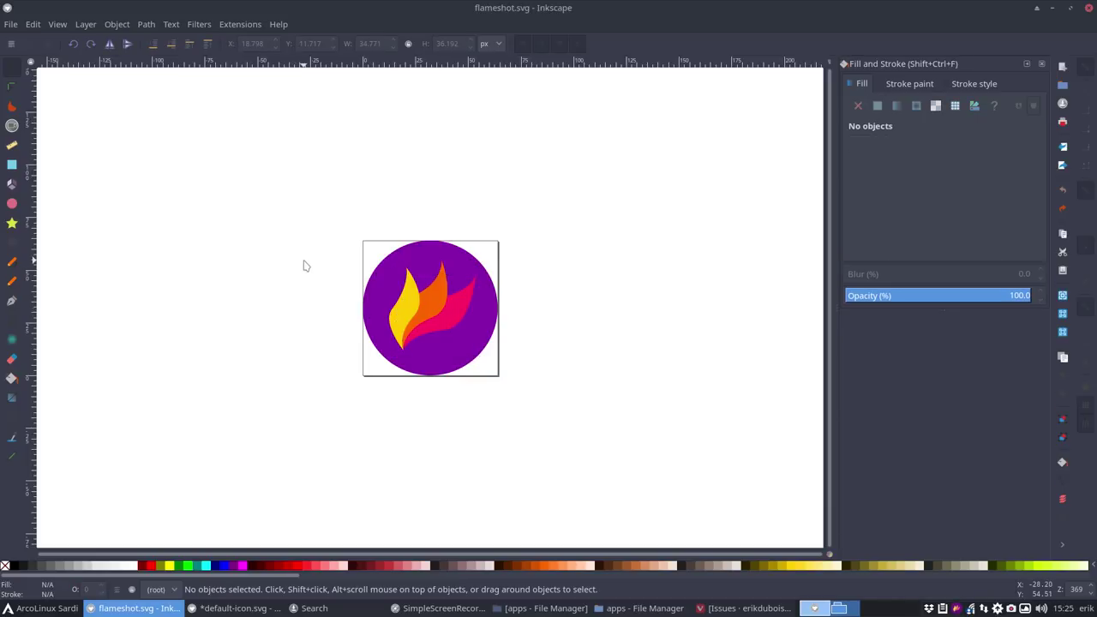
click(371, 288)
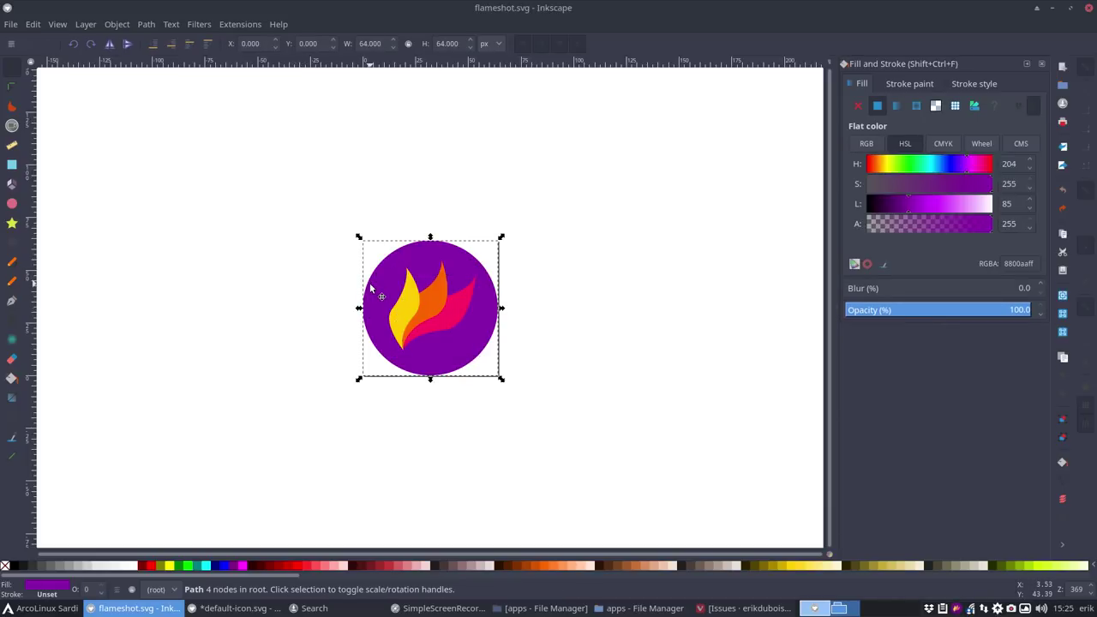
key(Delete)
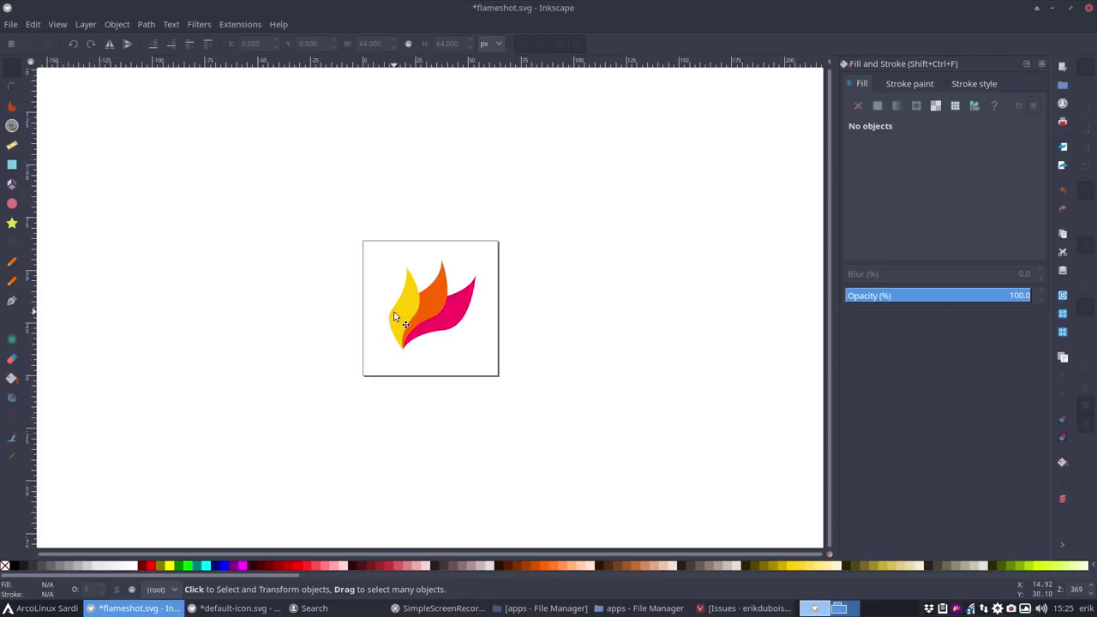
- Select the yellow, orange and pink flame paths together
click(394, 316)
click(430, 302)
click(464, 304)
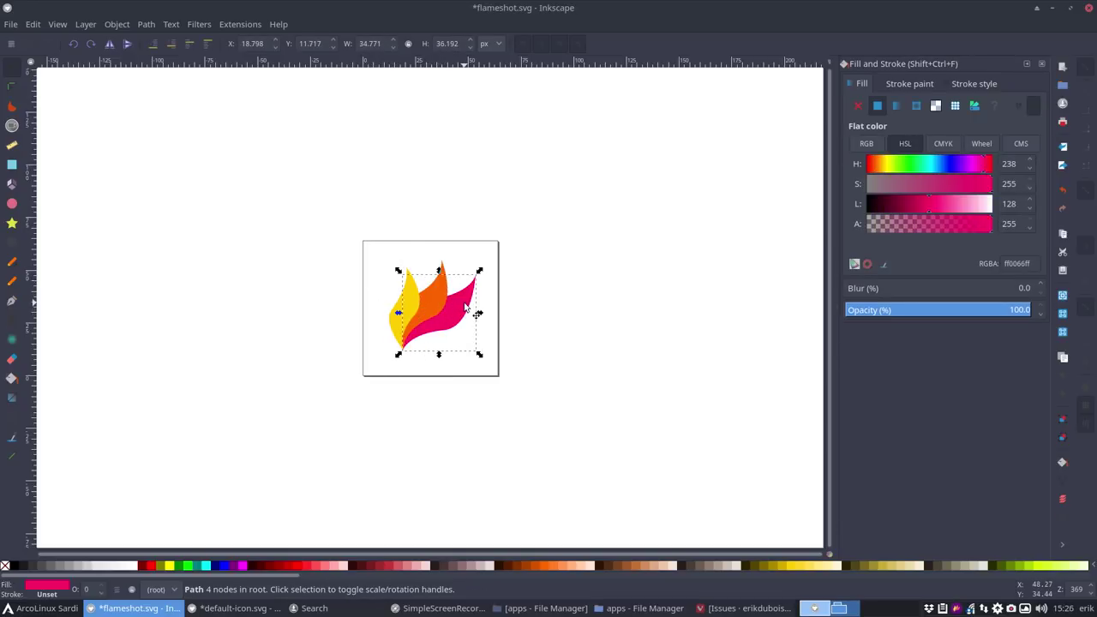
drag(224, 198, 619, 430)
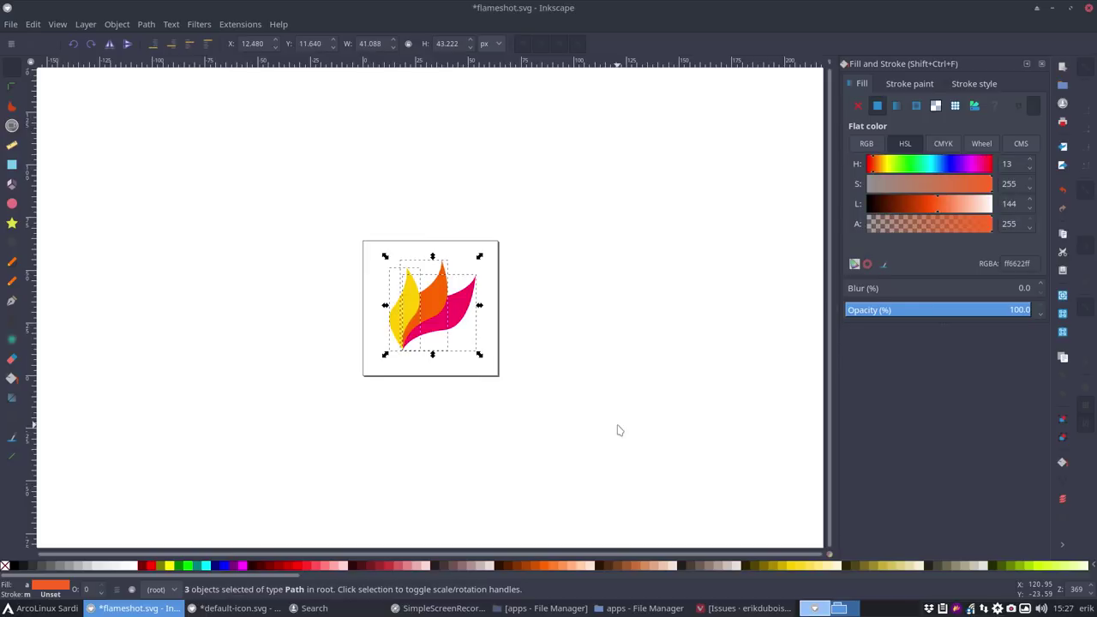
click(620, 430)
drag(274, 154, 586, 435)
click(561, 323)
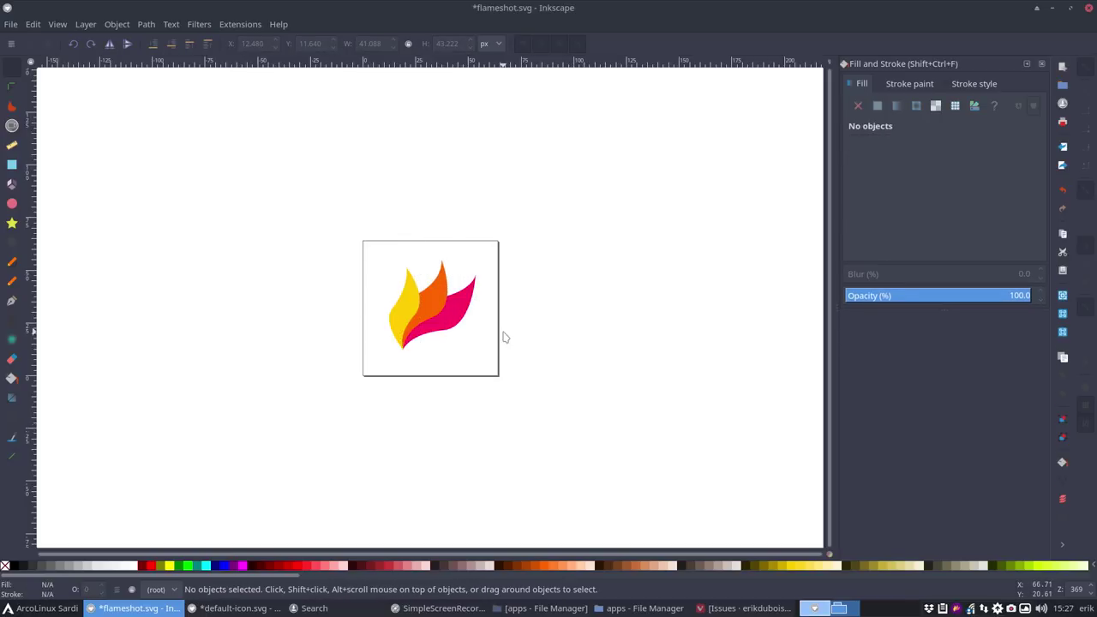
shift+click(403, 309)
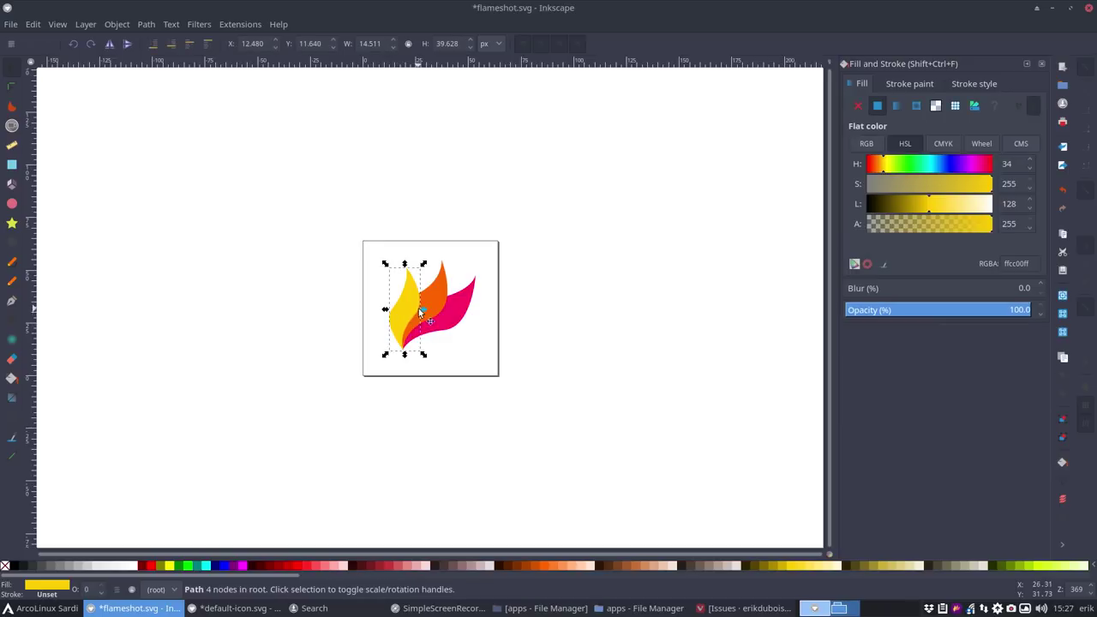
shift+click(439, 301)
shift+click(467, 313)
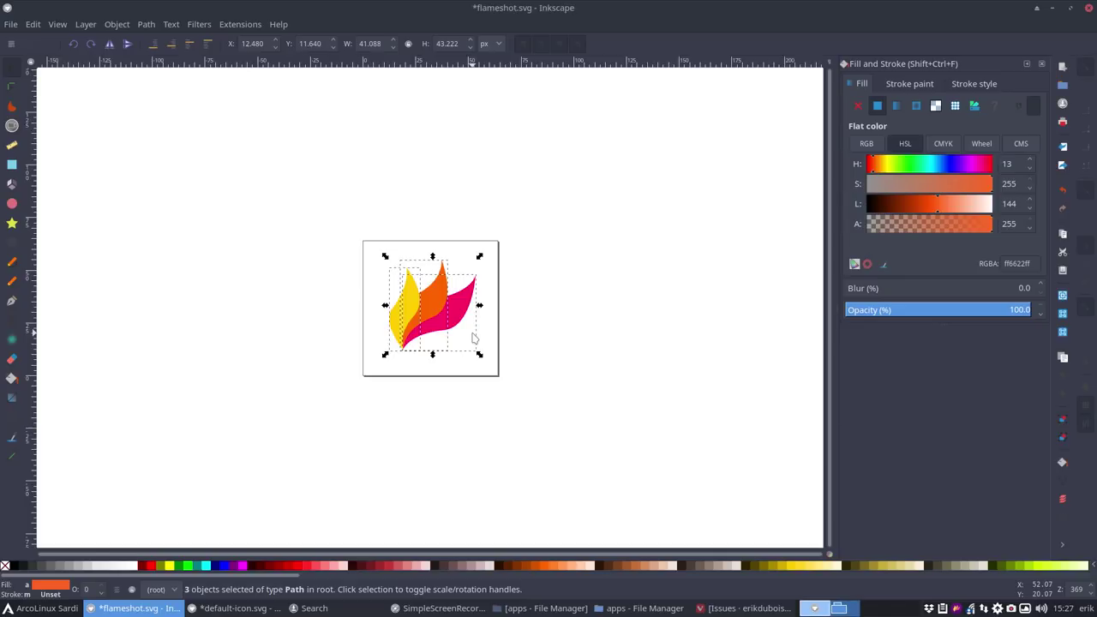
click(356, 300)
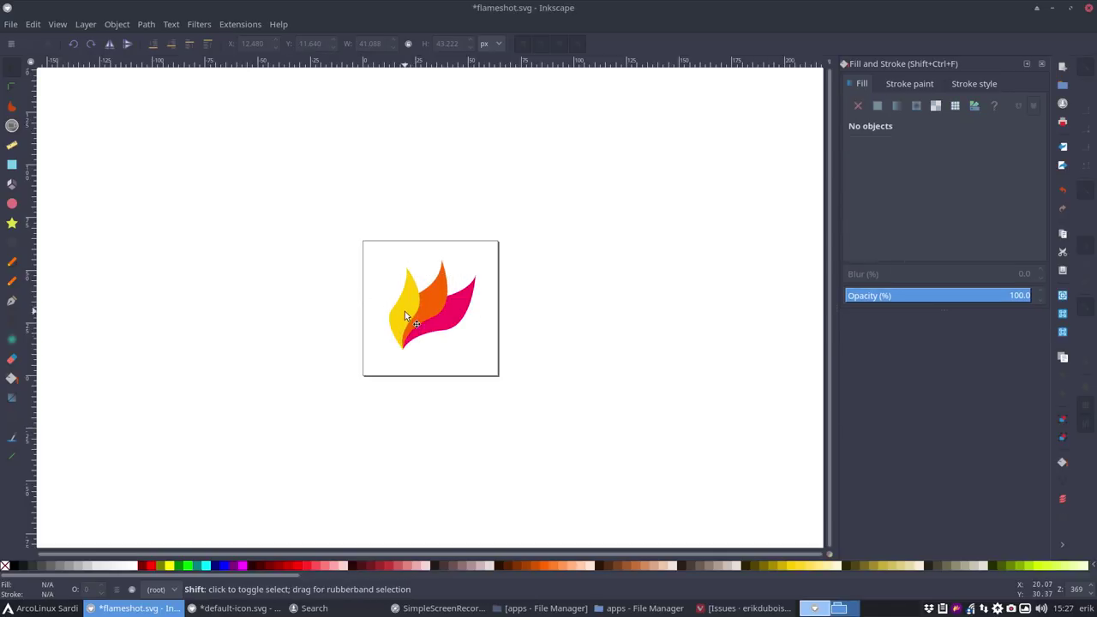
shift+click(404, 311)
shift+click(437, 303)
shift+click(467, 324)
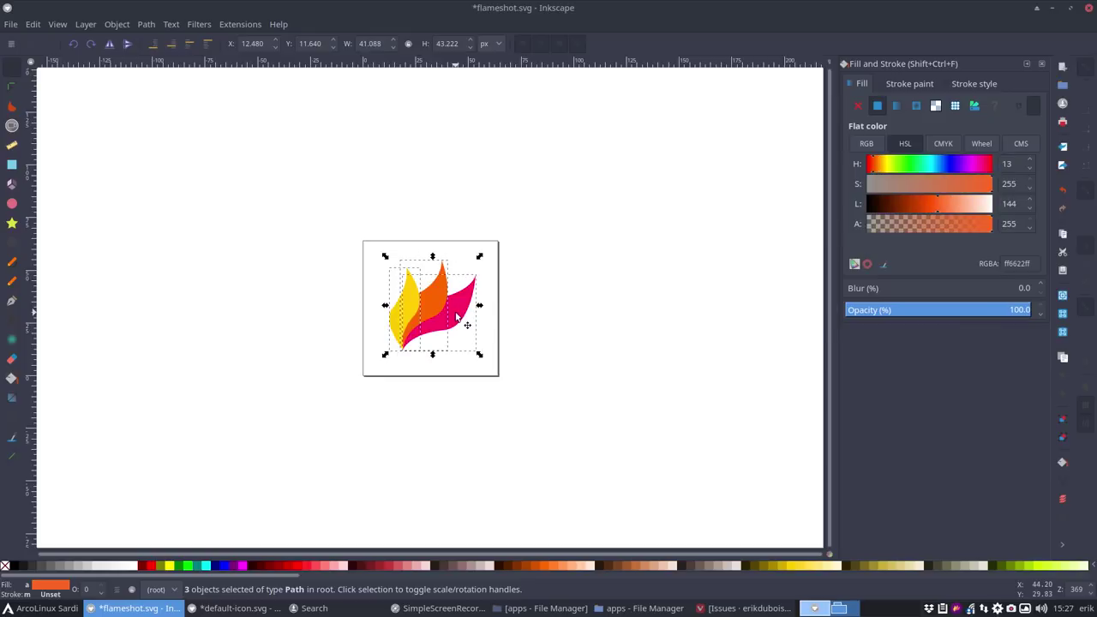
- Group the three flame shapes and drag the group up and right, partly off the page
right_click(456, 316)
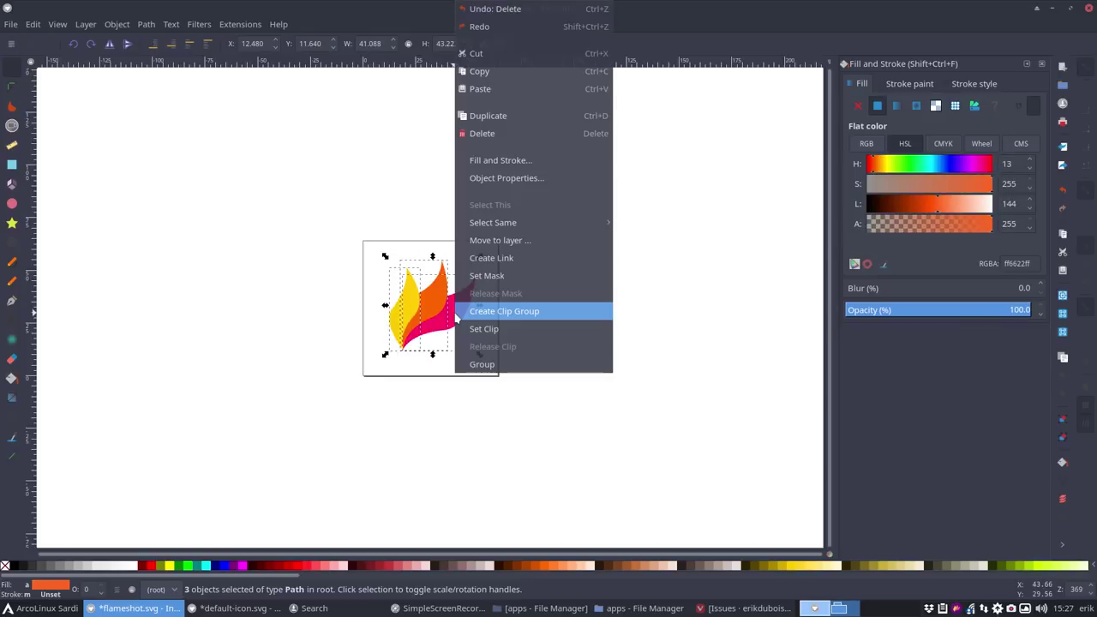
click(483, 364)
click(497, 370)
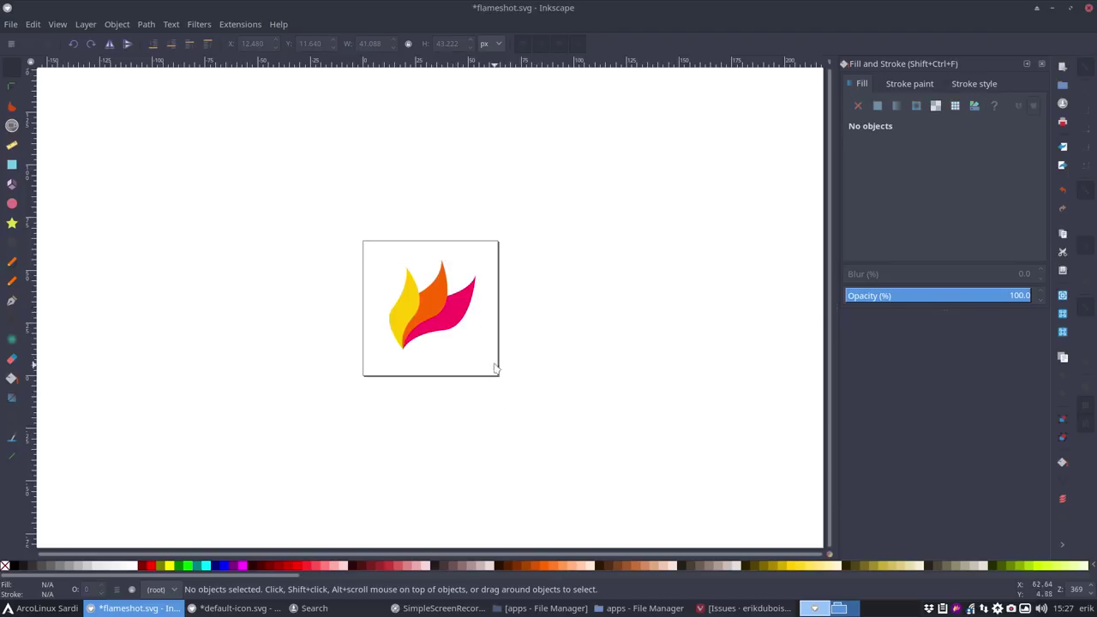
drag(438, 309, 507, 241)
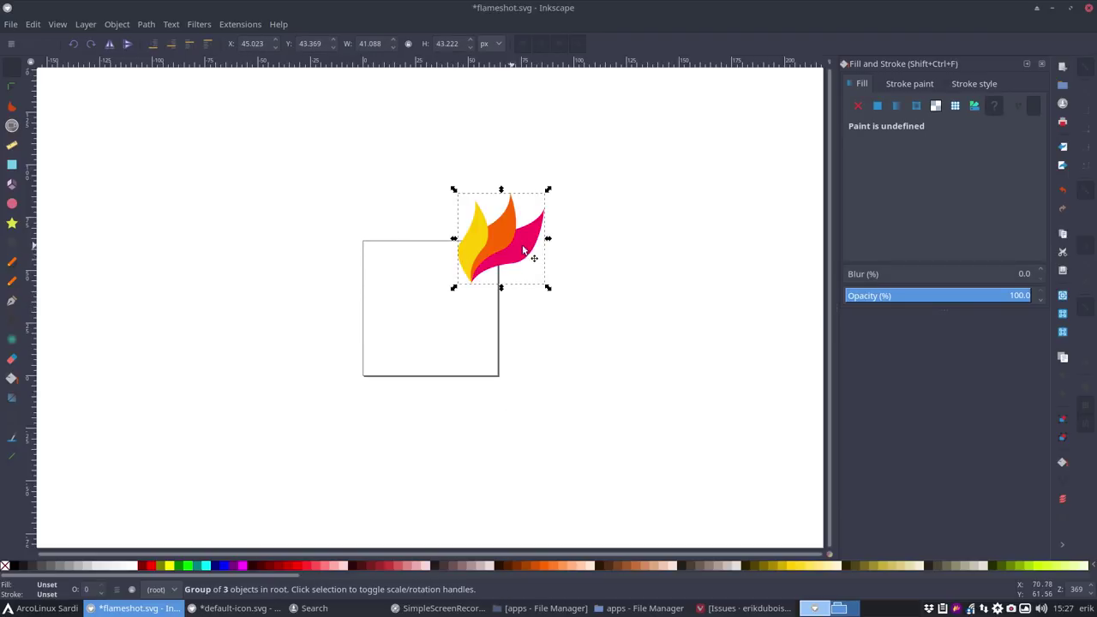
- Try resizing the flame group from its corner, undoing the resize attempts
drag(549, 191, 512, 242)
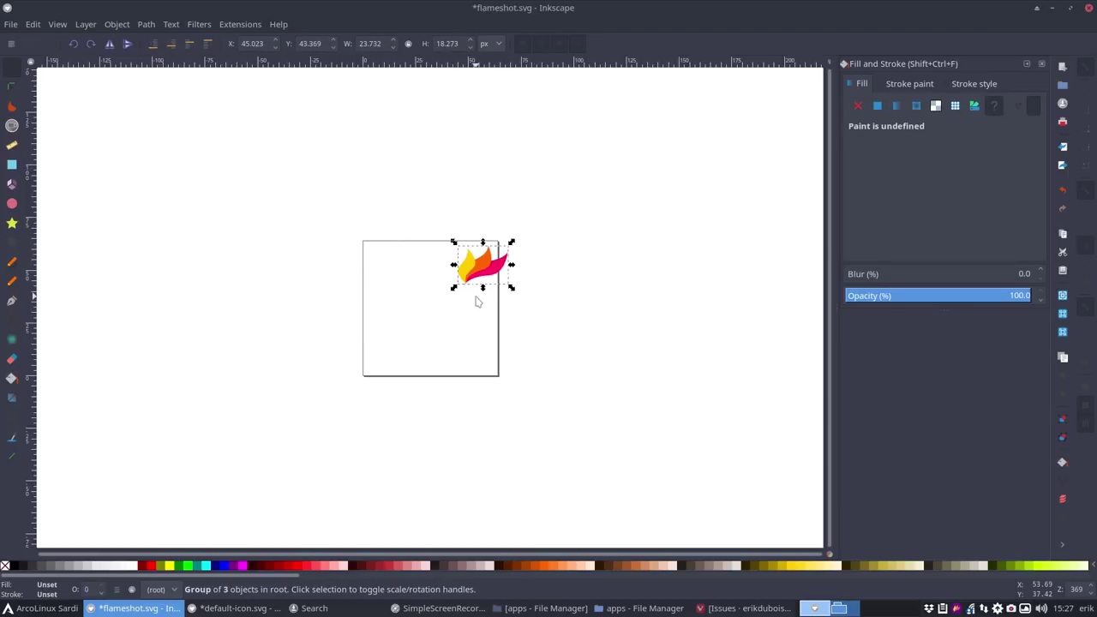
key(ctrl+z)
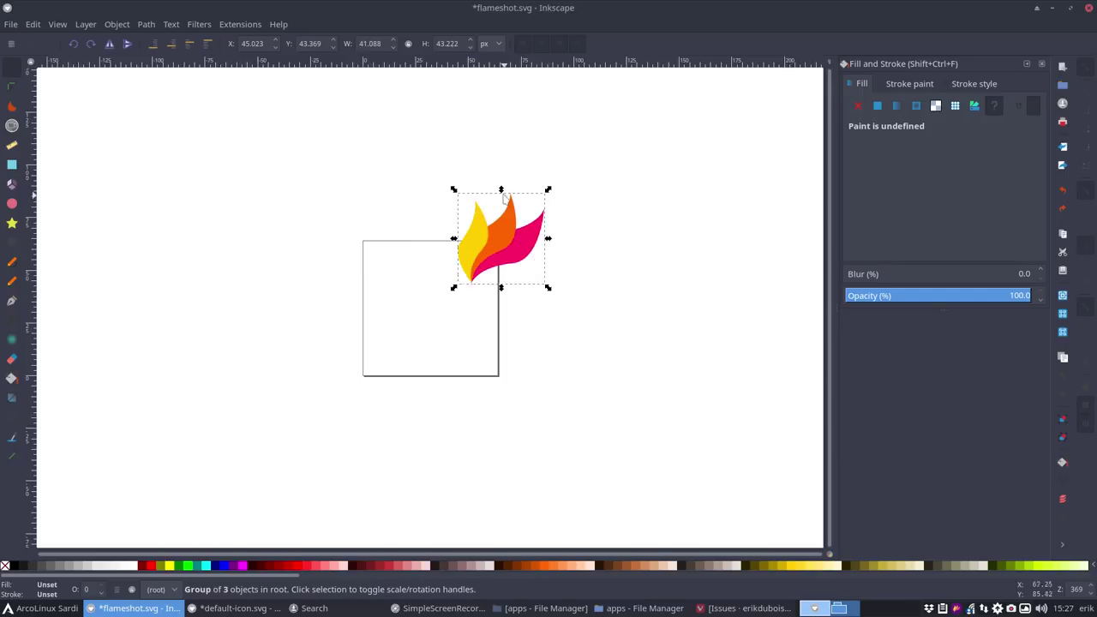
drag(505, 196, 512, 264)
click(498, 242)
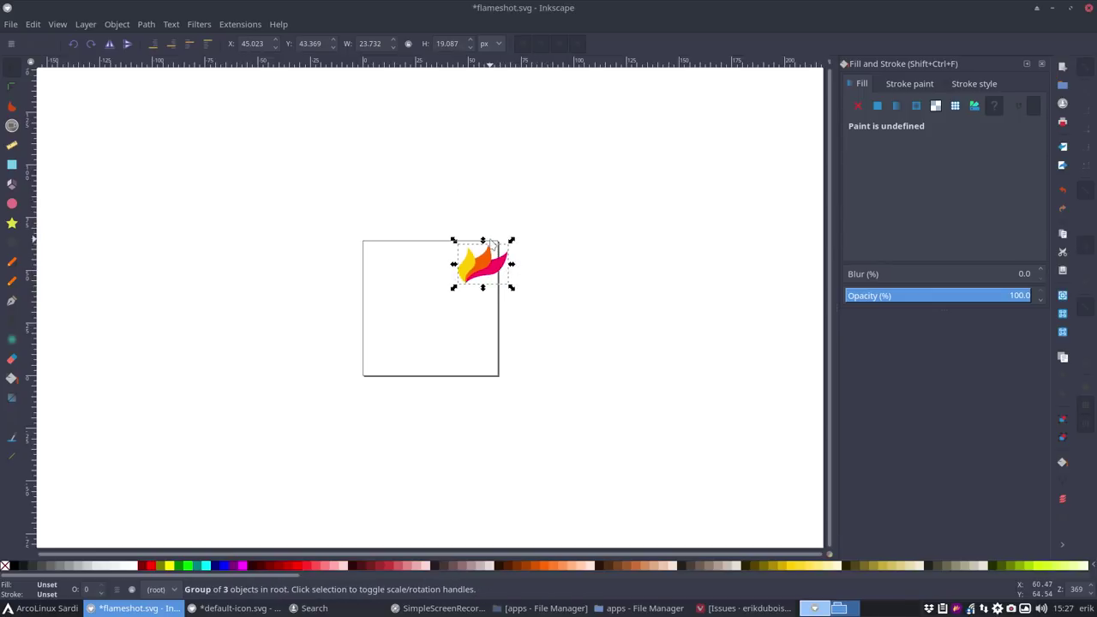
key(ctrl+z)
key(ctrl+z)
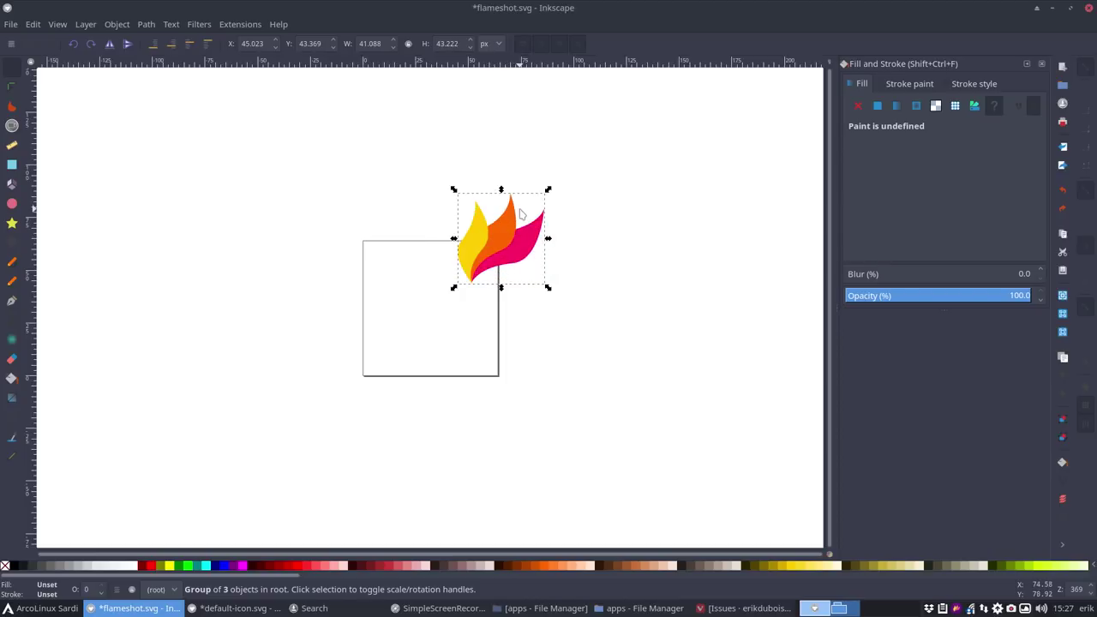
drag(549, 190, 739, 151)
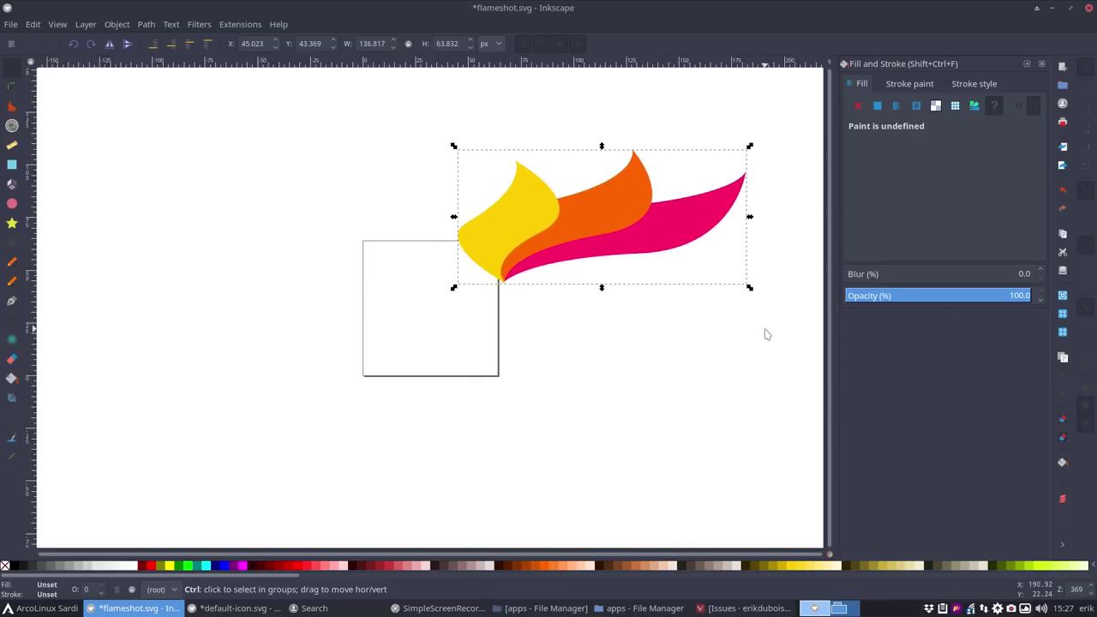
key(ctrl+z)
- Reselect the three-flame group and paste it into the default-icon.svg document
click(561, 310)
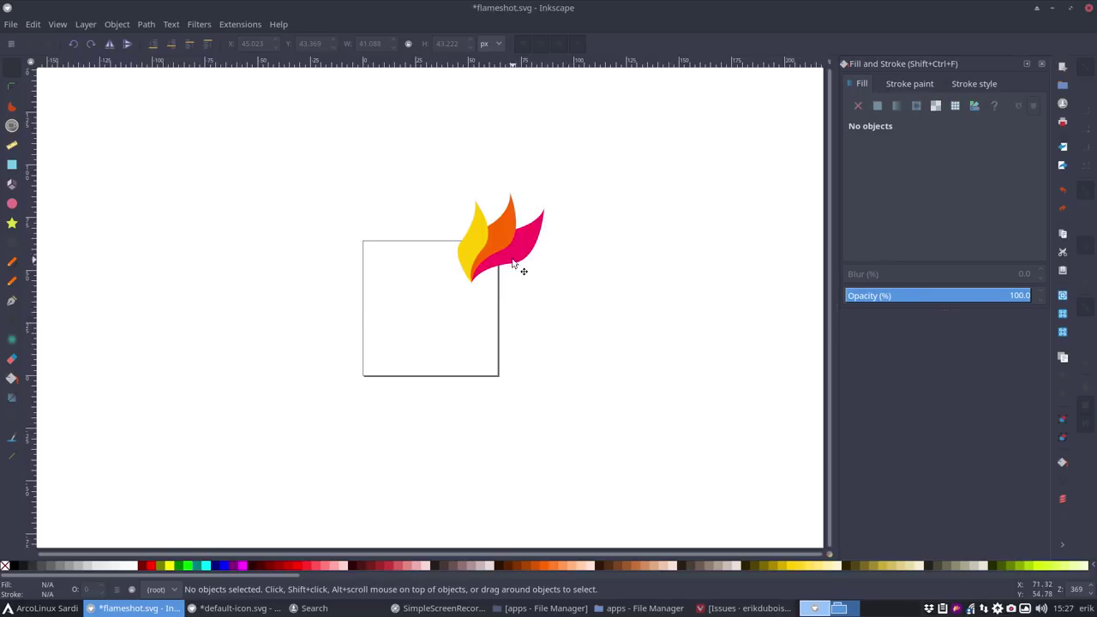
click(502, 240)
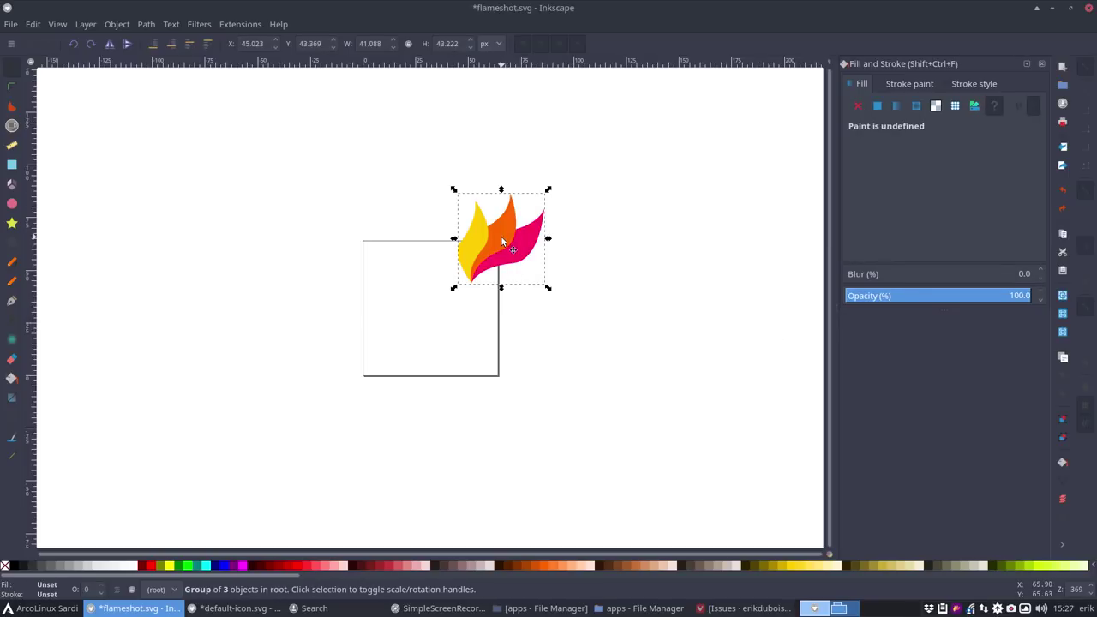
click(1053, 8)
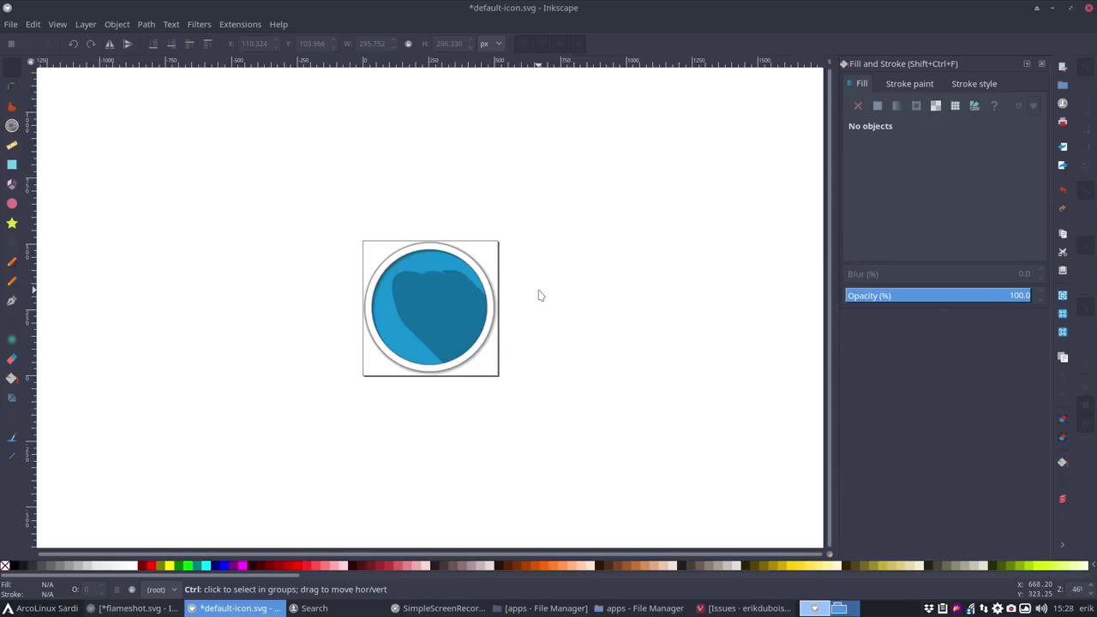
key(ctrl+v)
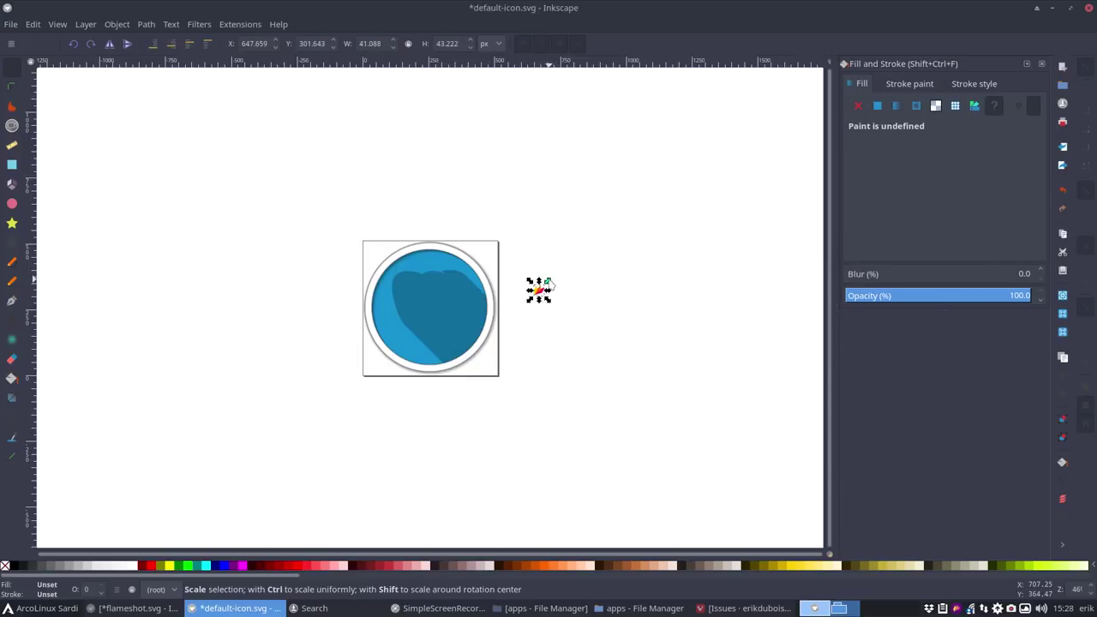
- Enlarge the pasted flames to about 295 × 310 px and centre them on the blue circle
drag(550, 284, 628, 235)
drag(564, 260, 440, 311)
drag(483, 264, 495, 255)
click(444, 286)
drag(433, 304, 427, 298)
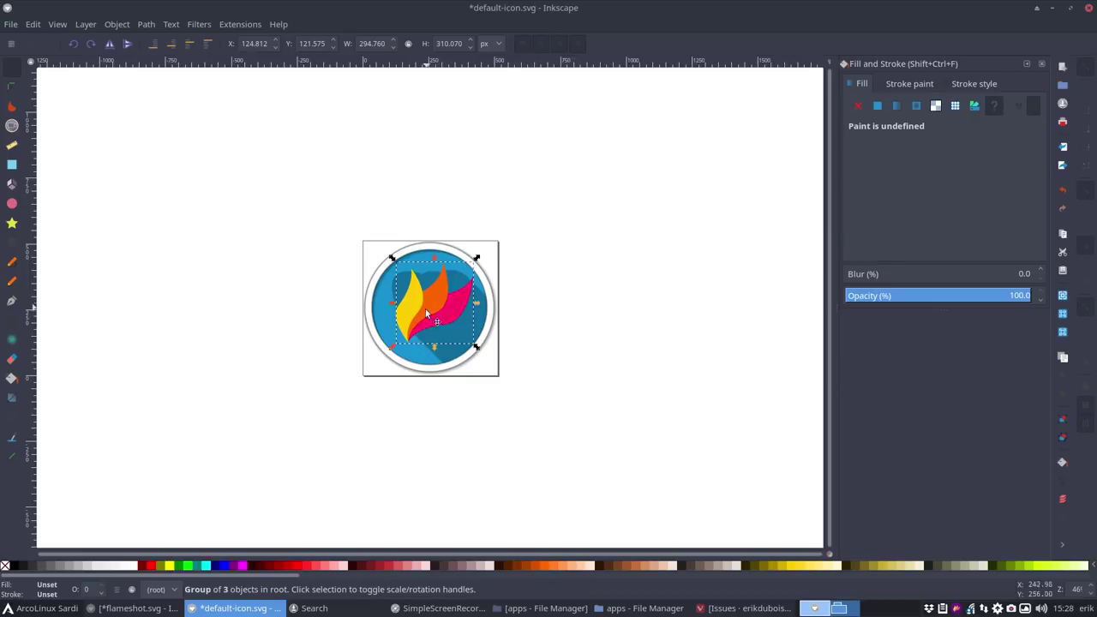
click(397, 412)
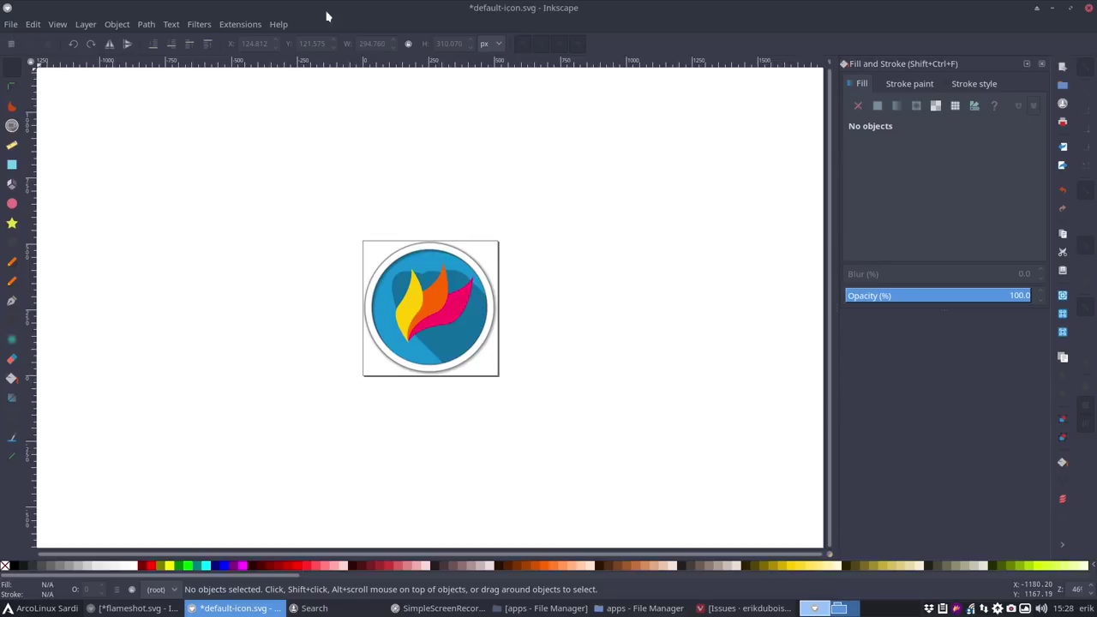
- Save As 'flameshot' in Optimized SVG format, accepting the default optimized output options
click(10, 25)
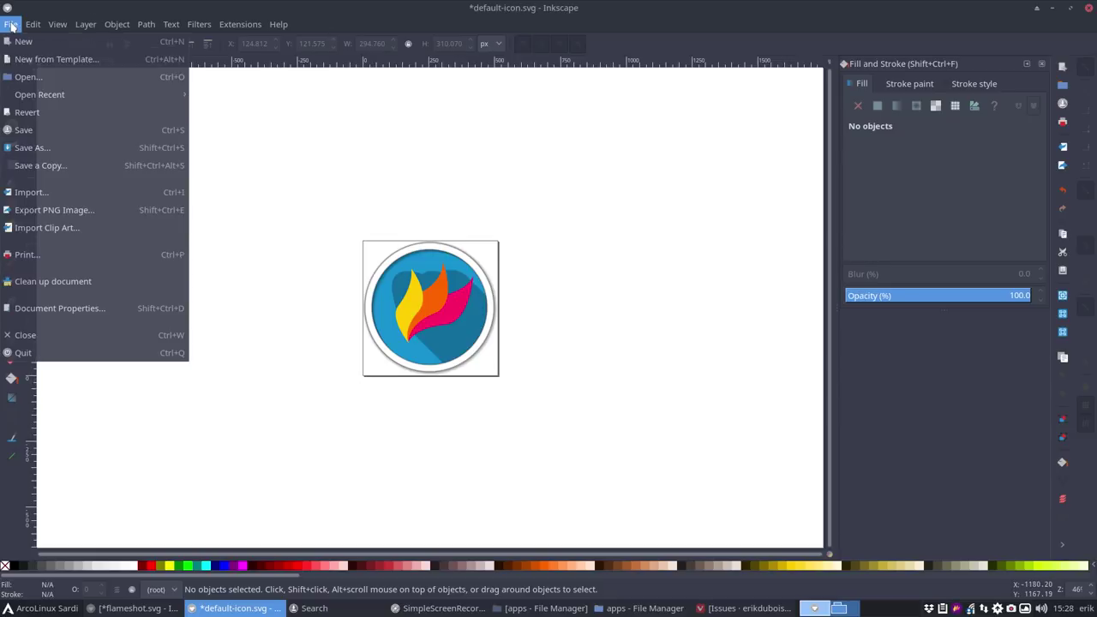
click(60, 153)
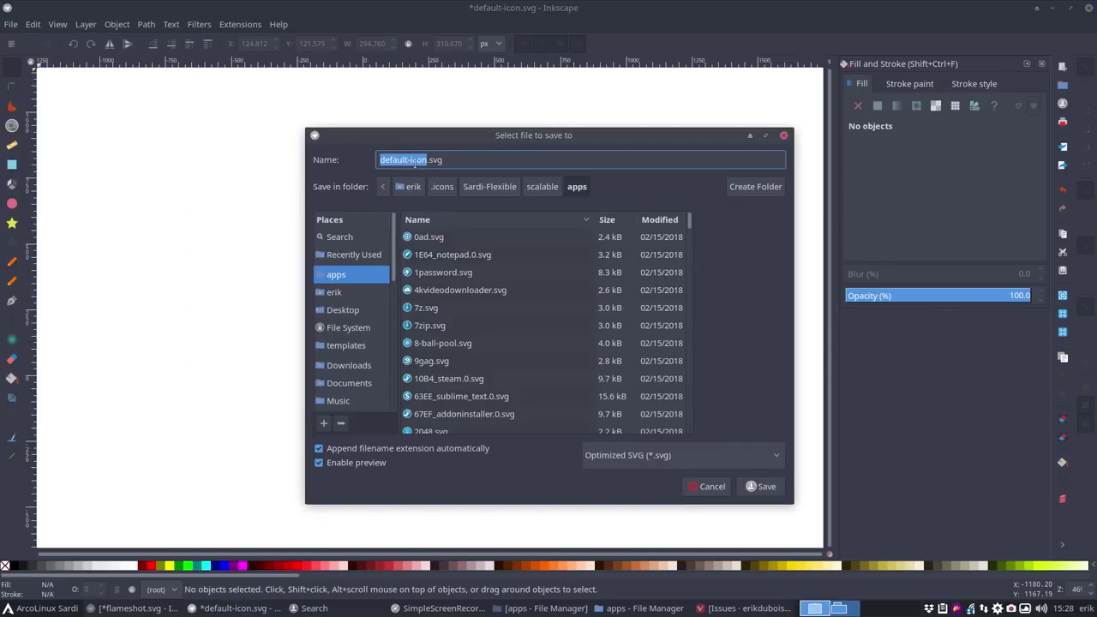
text(f)
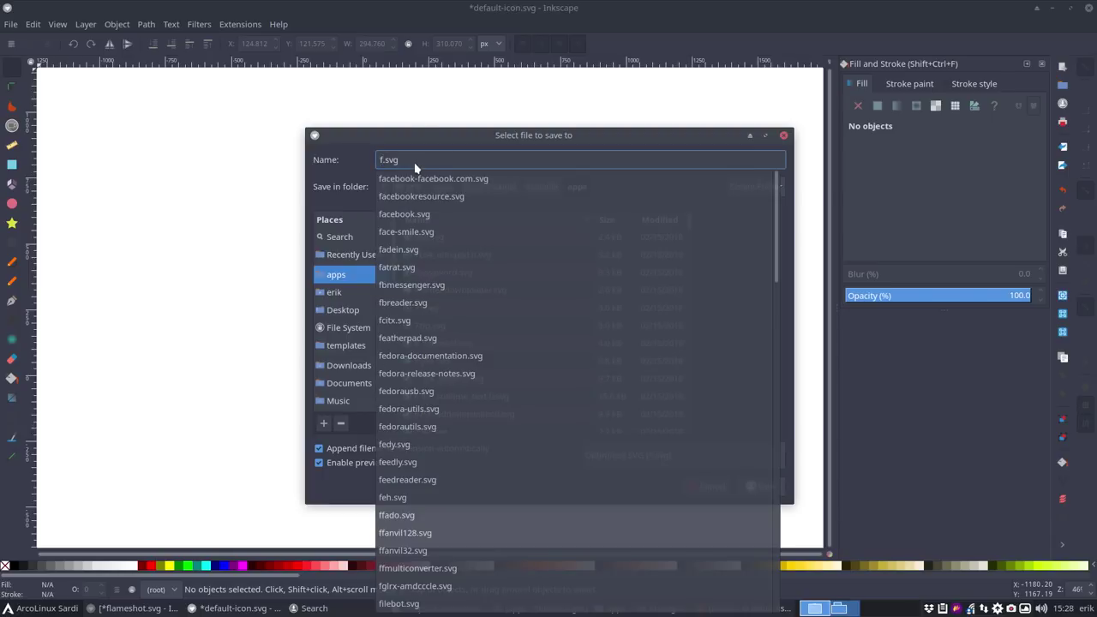
text(lames)
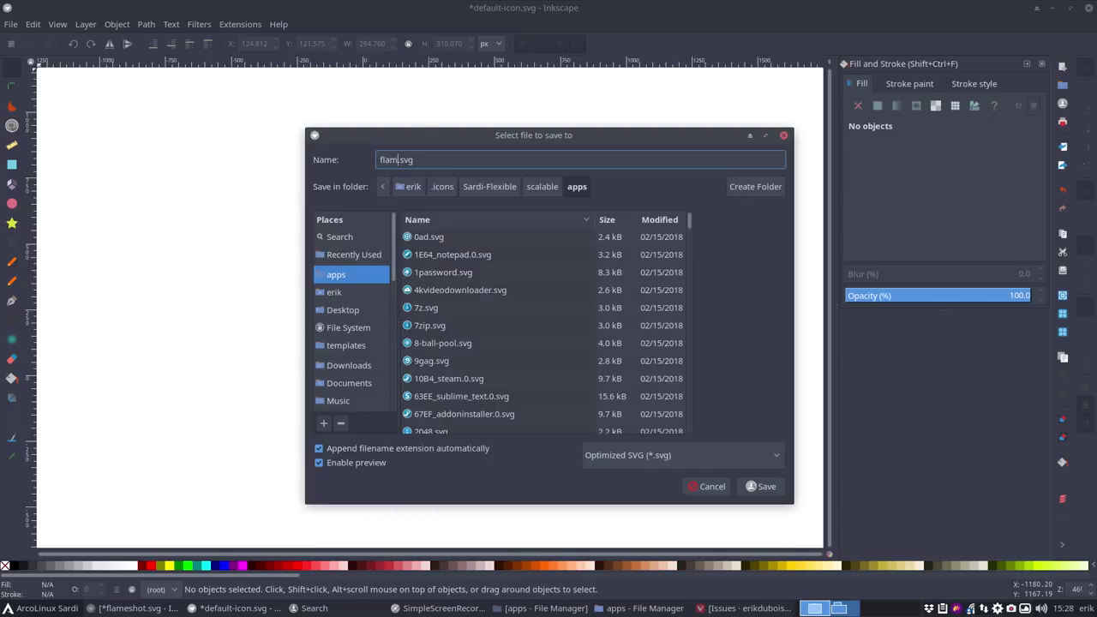
text(hot)
click(751, 486)
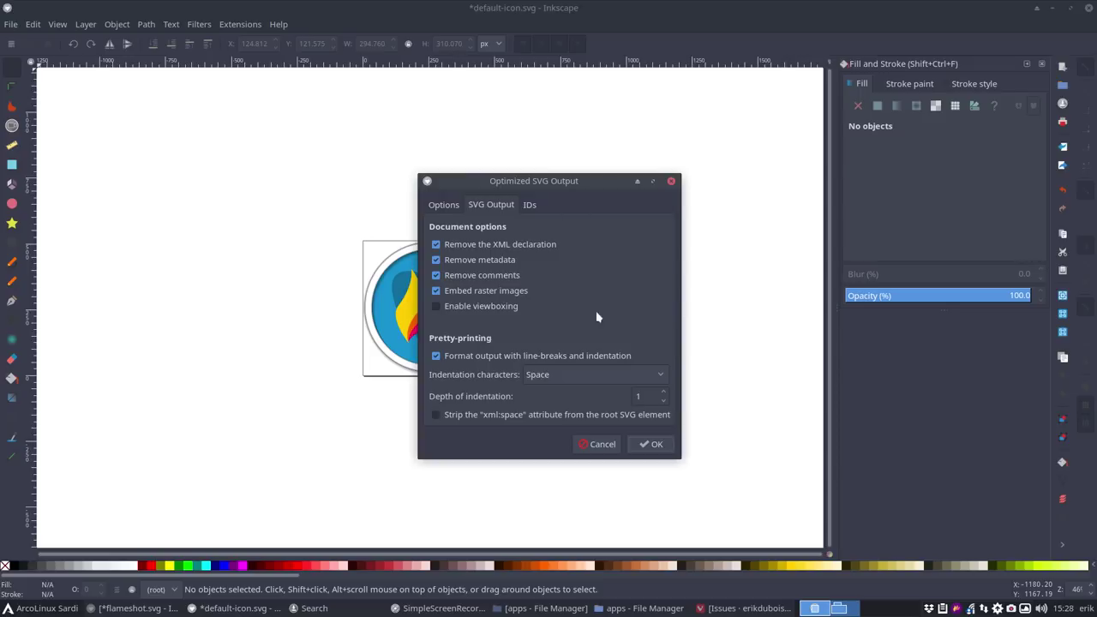
click(649, 443)
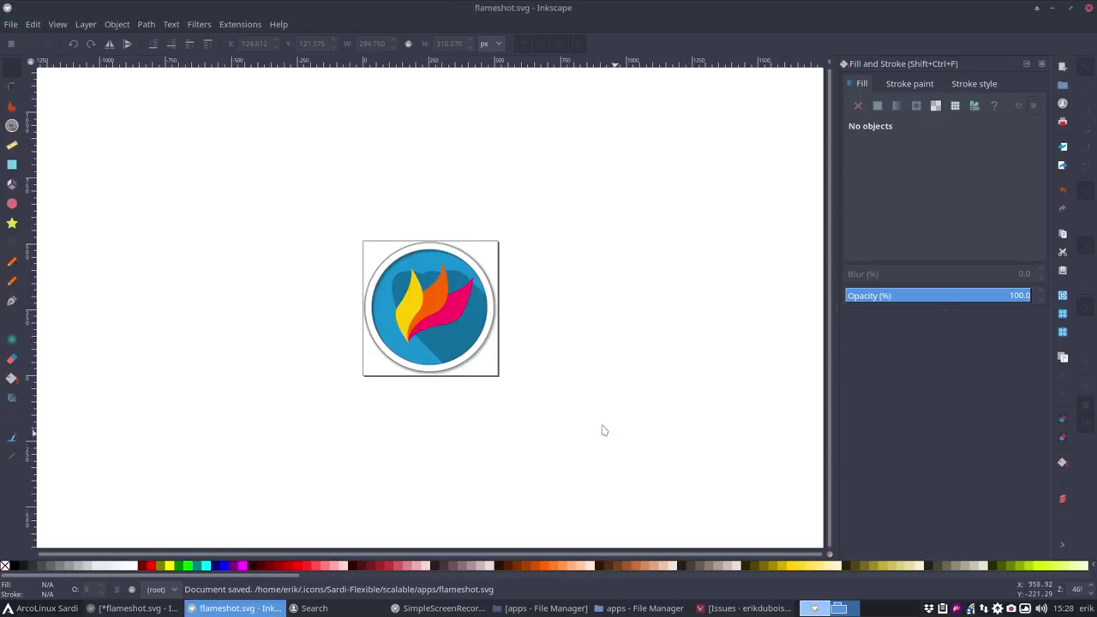
- Fill the three-flame group with the White palette swatch, then reselect the group
click(412, 300)
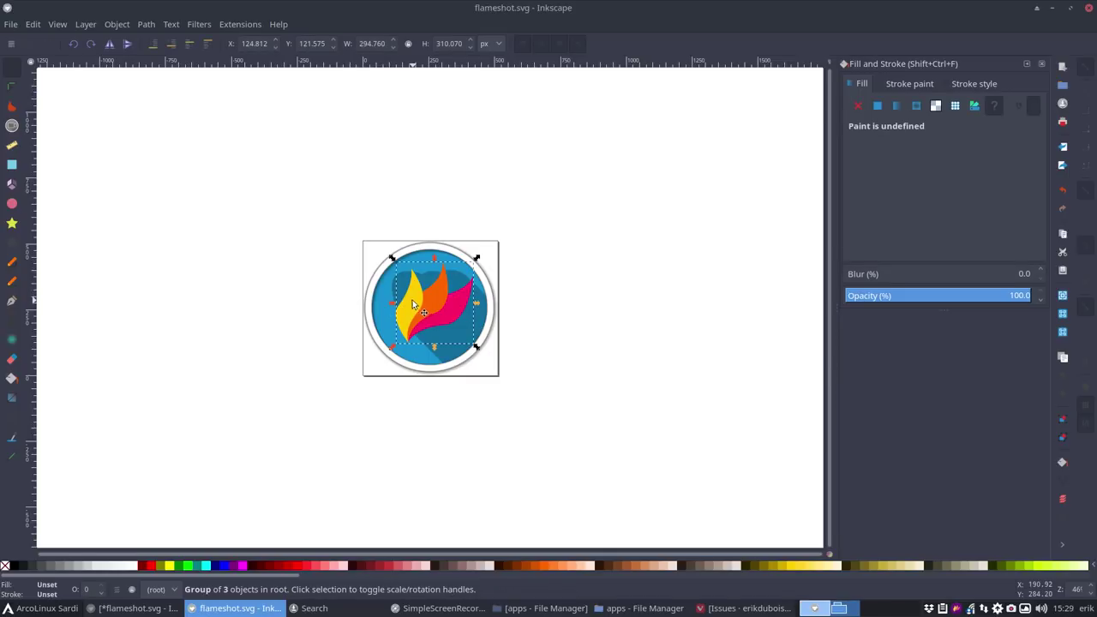
click(137, 567)
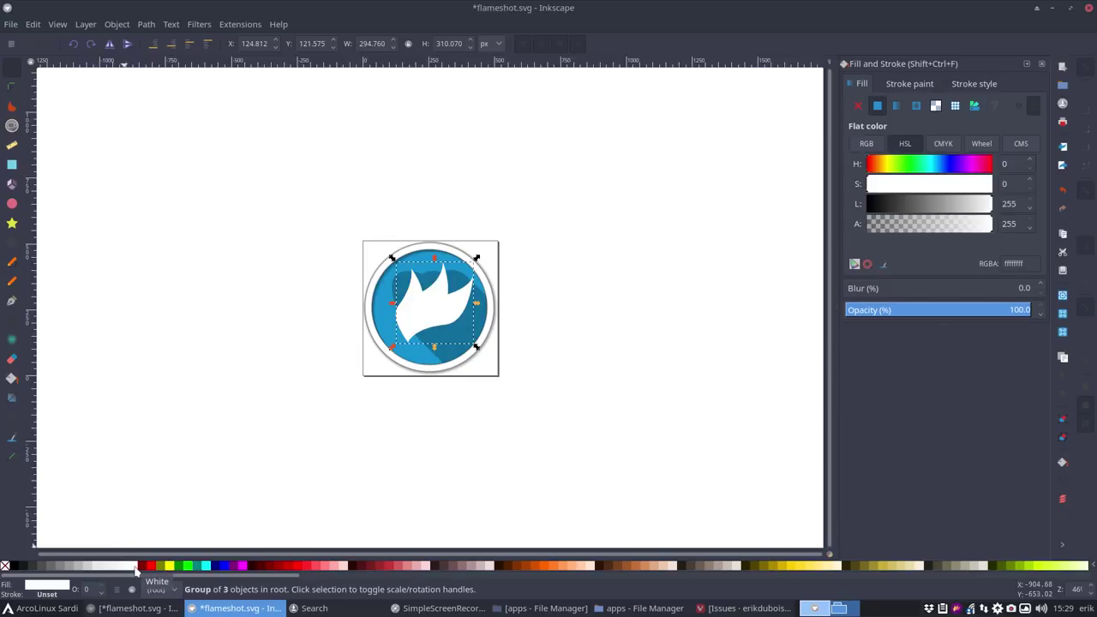
click(557, 289)
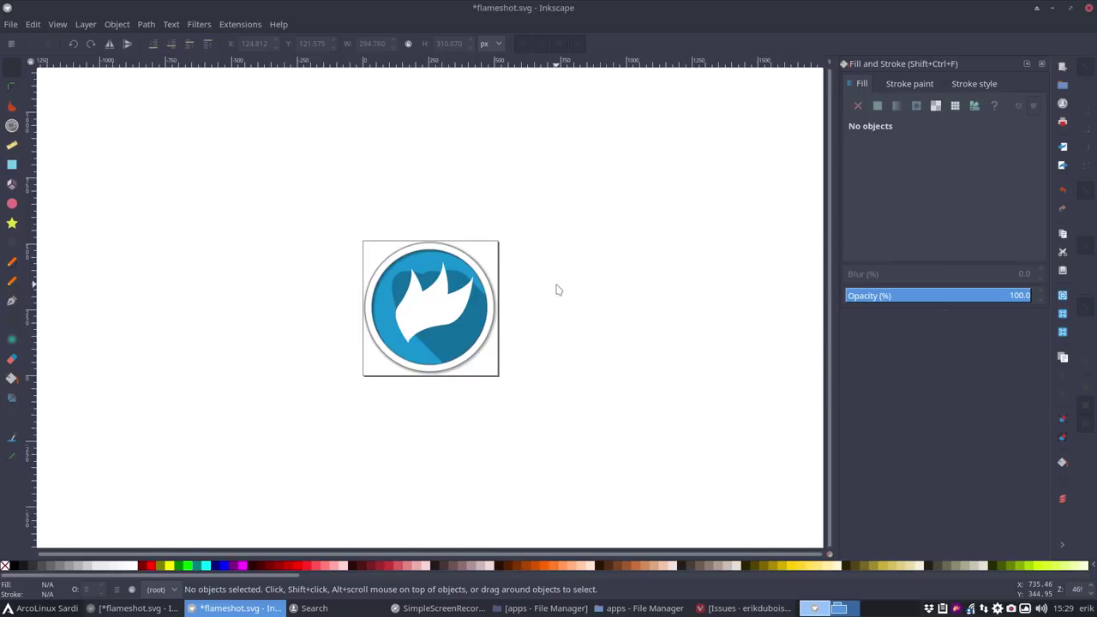
click(460, 310)
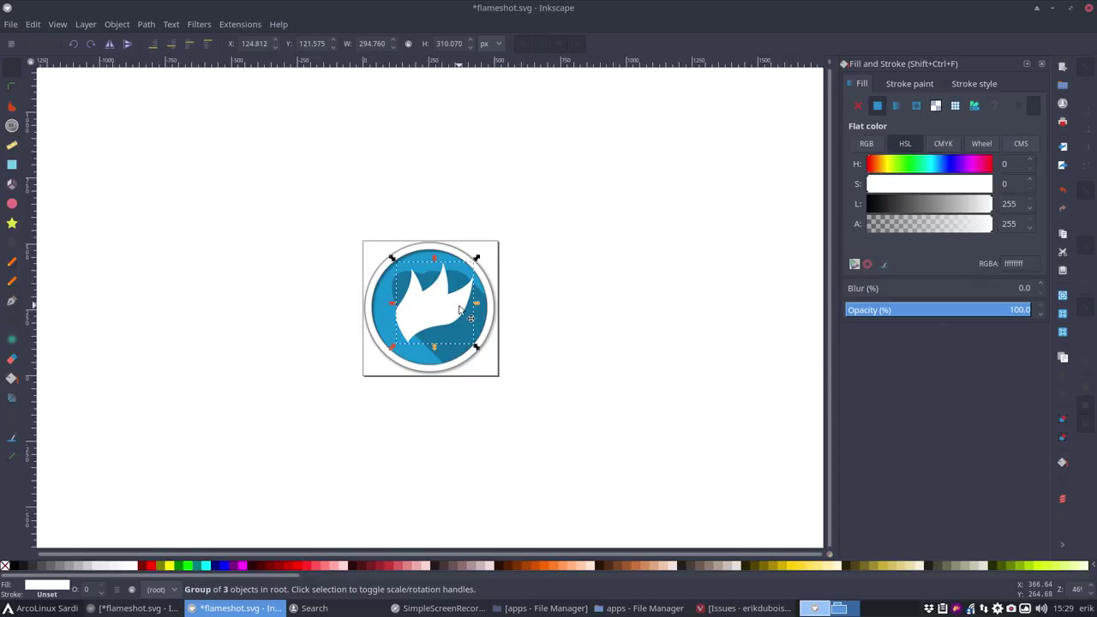
- Ungroup the white flame into its three separate pieces
right_click(424, 312)
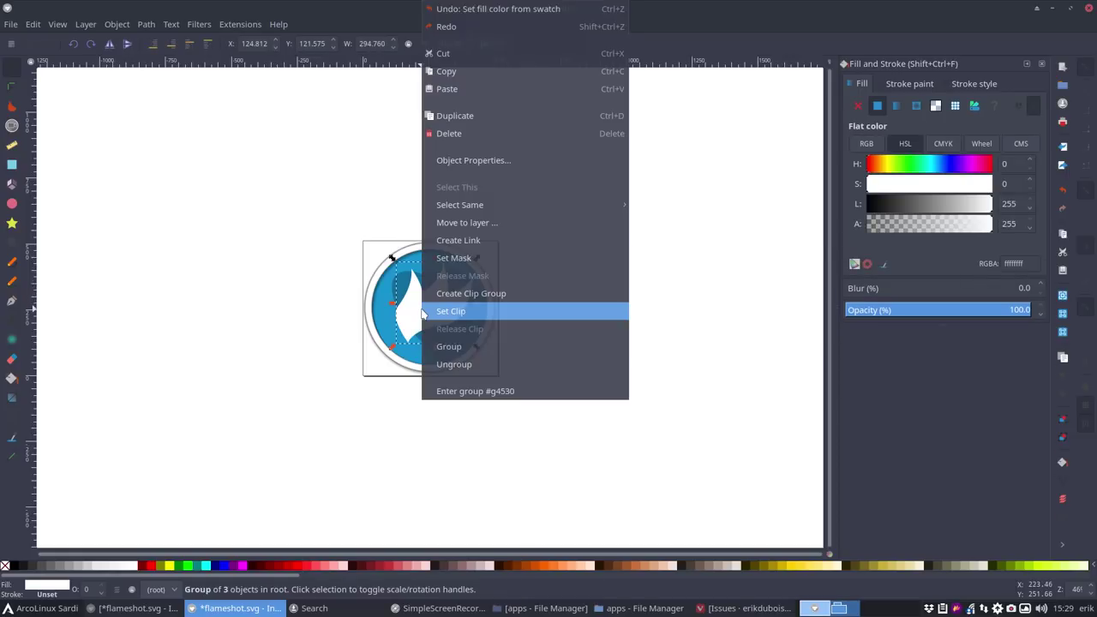
click(455, 365)
click(512, 332)
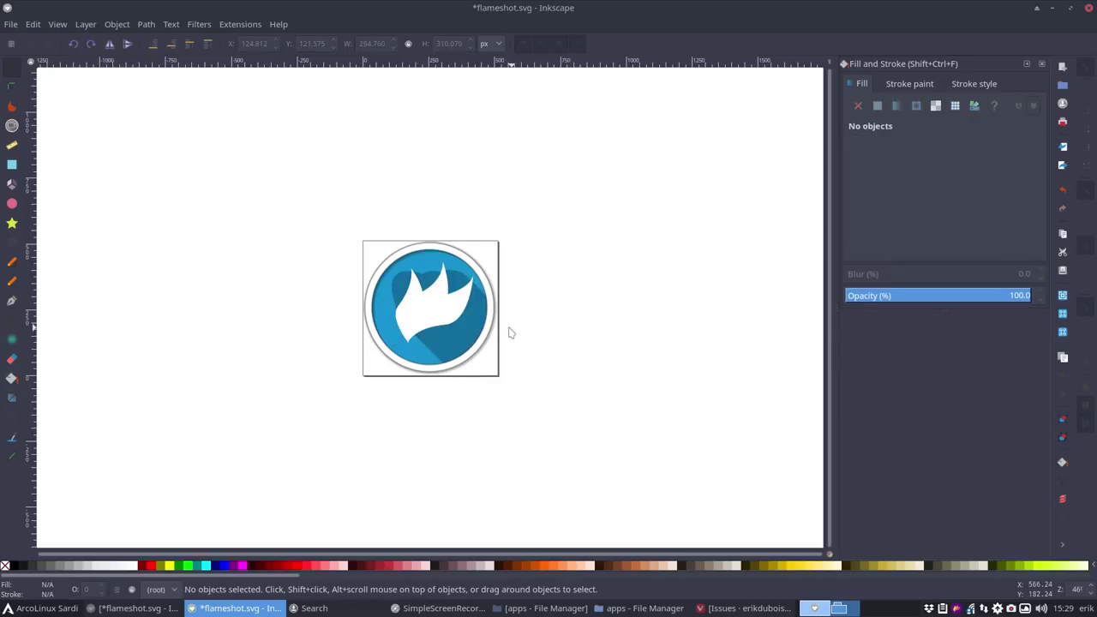
- Try lowering the fill alpha of each flame piece in Fill and Stroke
click(465, 305)
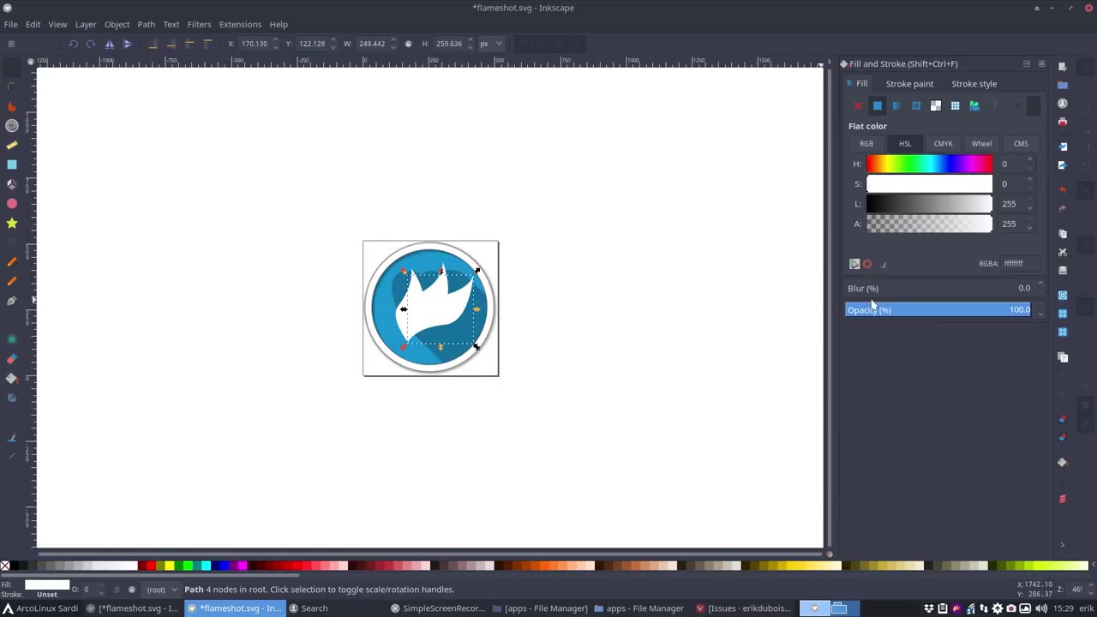
drag(988, 227, 971, 231)
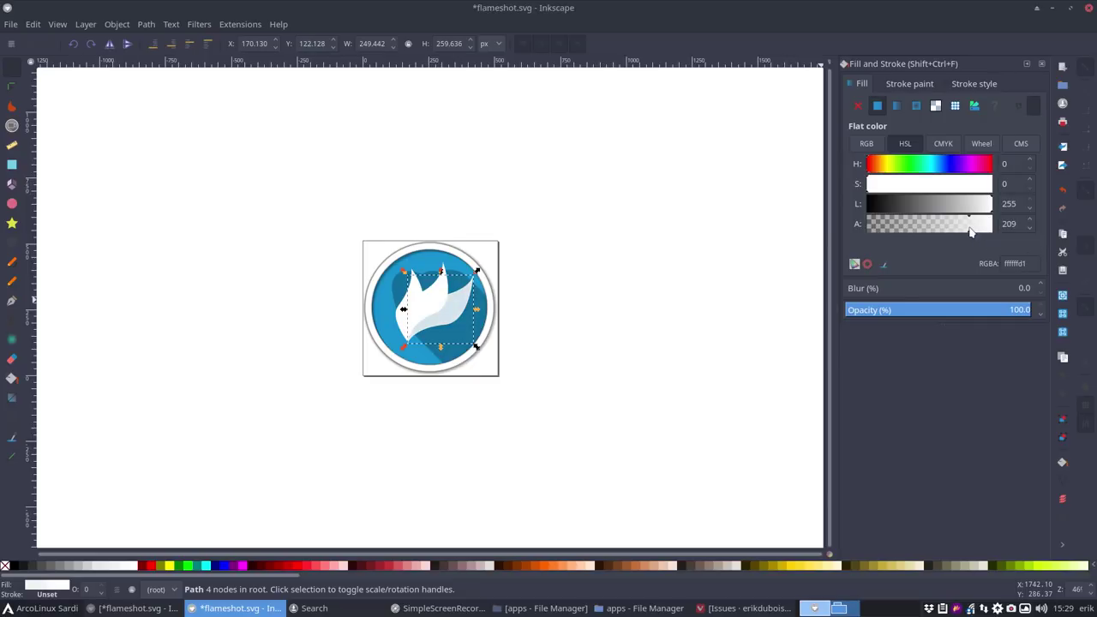
click(971, 229)
click(435, 295)
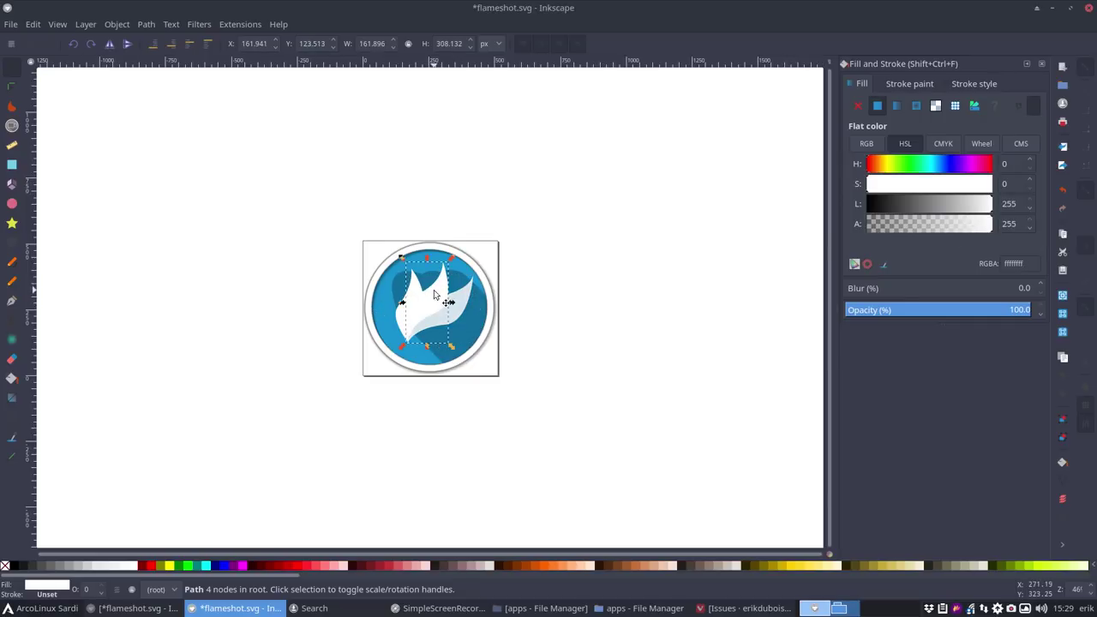
click(978, 225)
drag(978, 225, 972, 227)
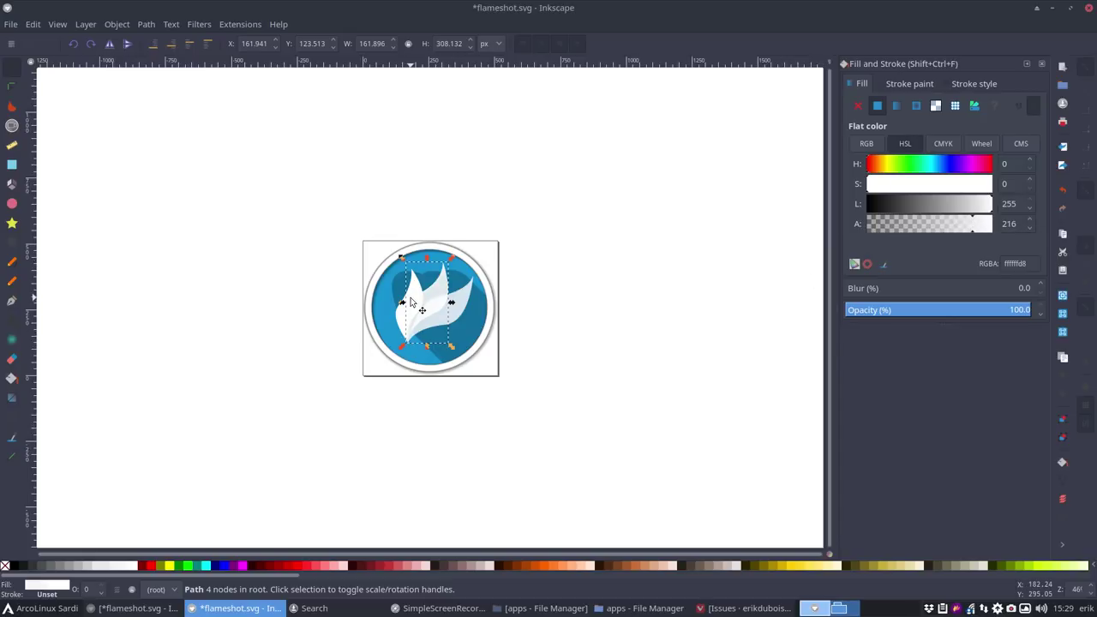
click(399, 267)
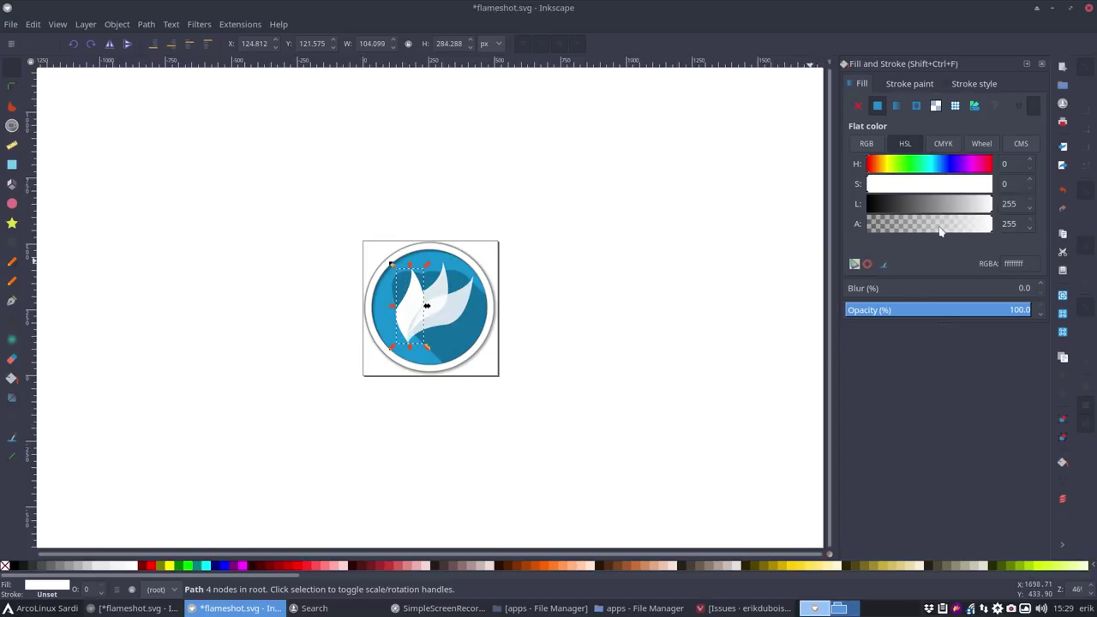
click(978, 225)
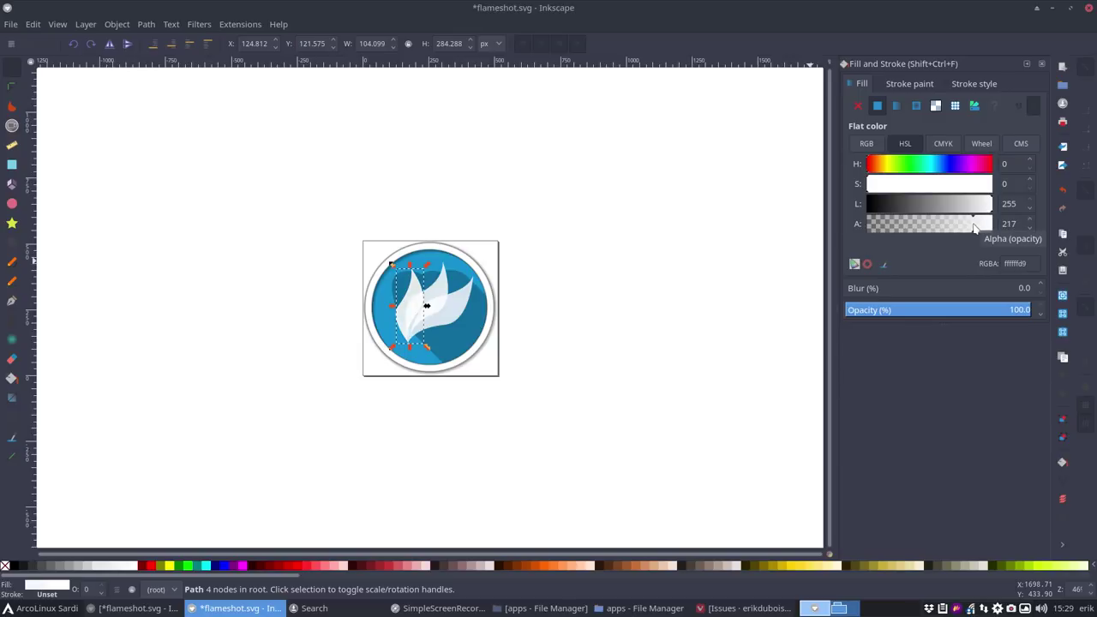
click(529, 429)
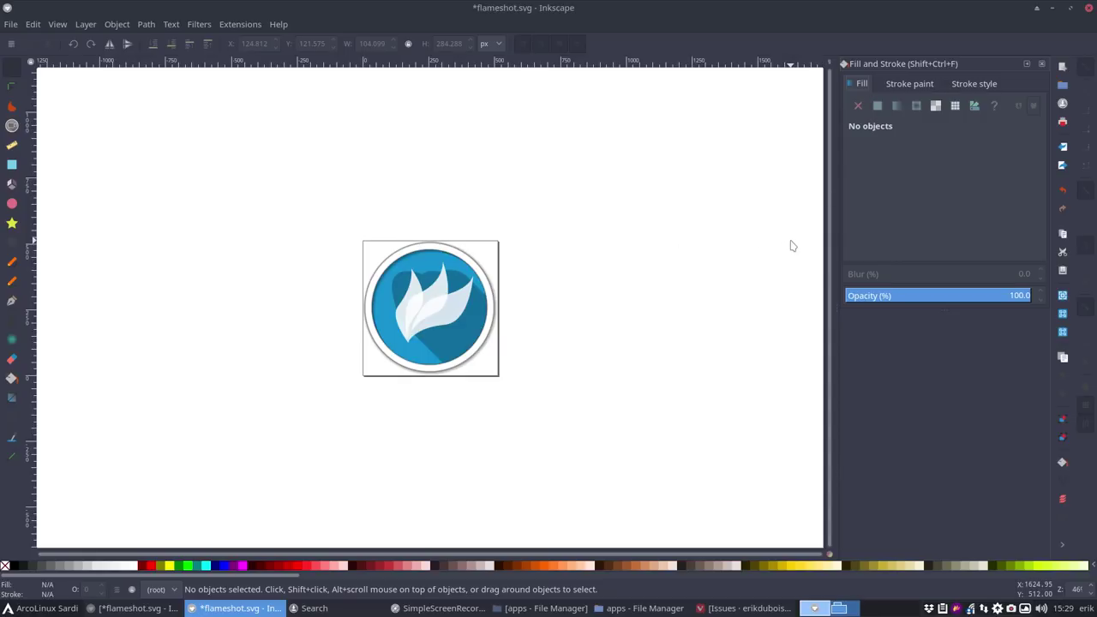
- Inspect the wider piece's RGBA alpha, undo its transparency change, and save with Ctrl+S
click(912, 86)
click(860, 83)
click(464, 302)
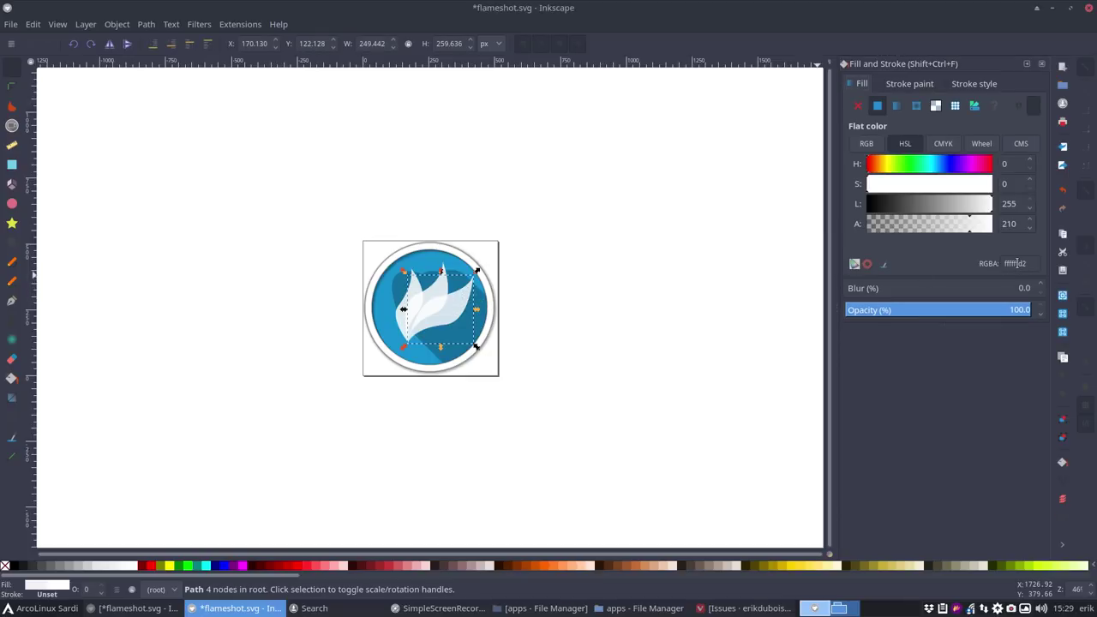
drag(1017, 264, 999, 263)
click(1026, 264)
drag(1020, 264, 1027, 264)
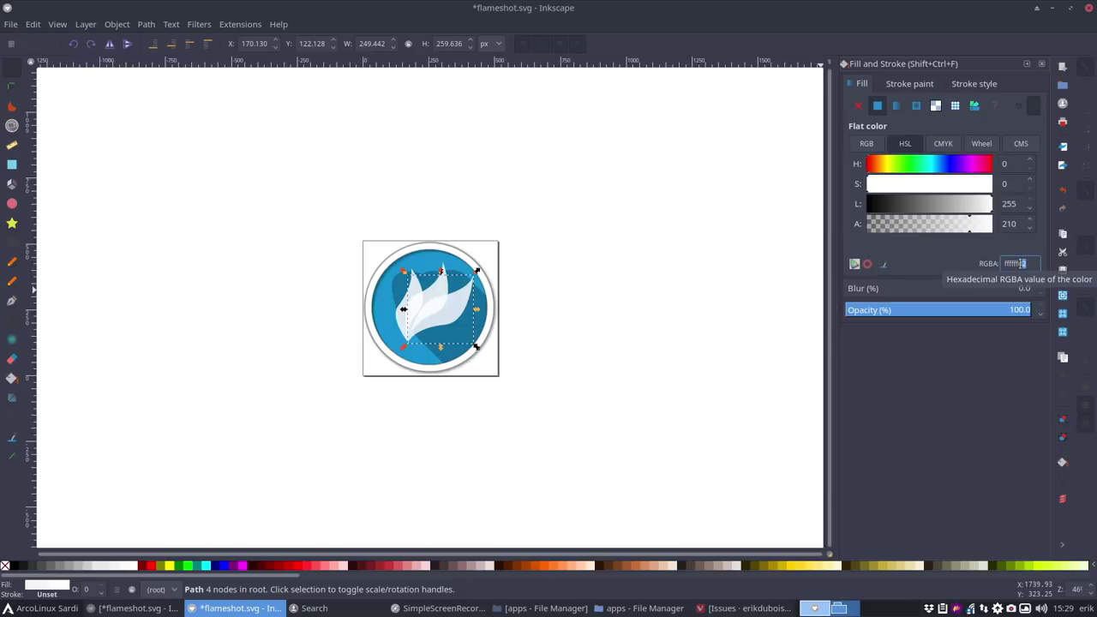
click(448, 293)
click(459, 315)
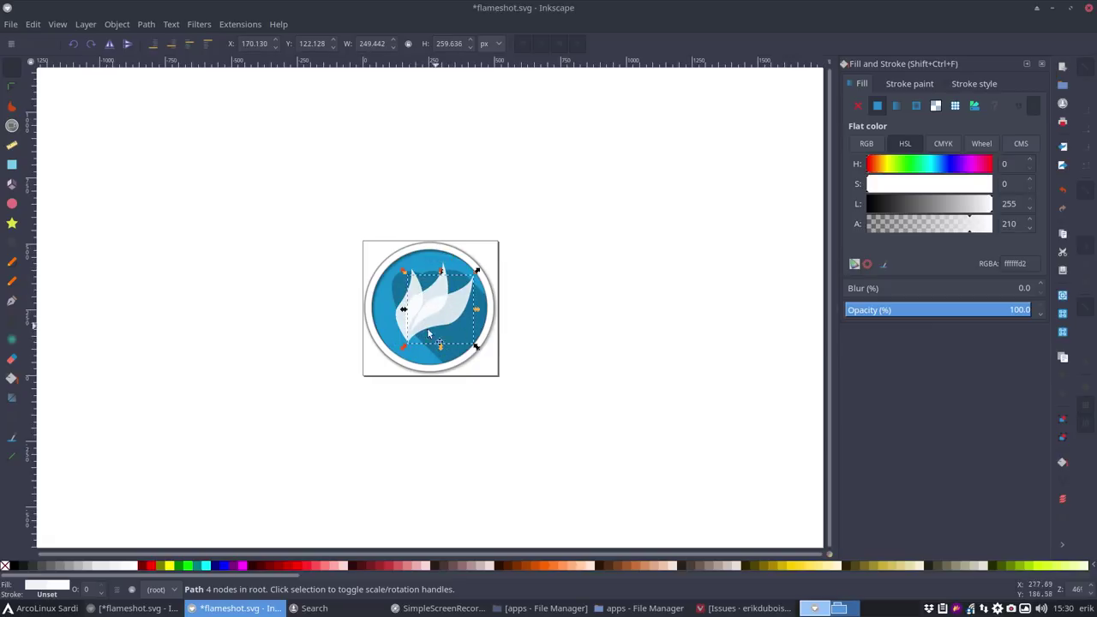
key(ctrl+z)
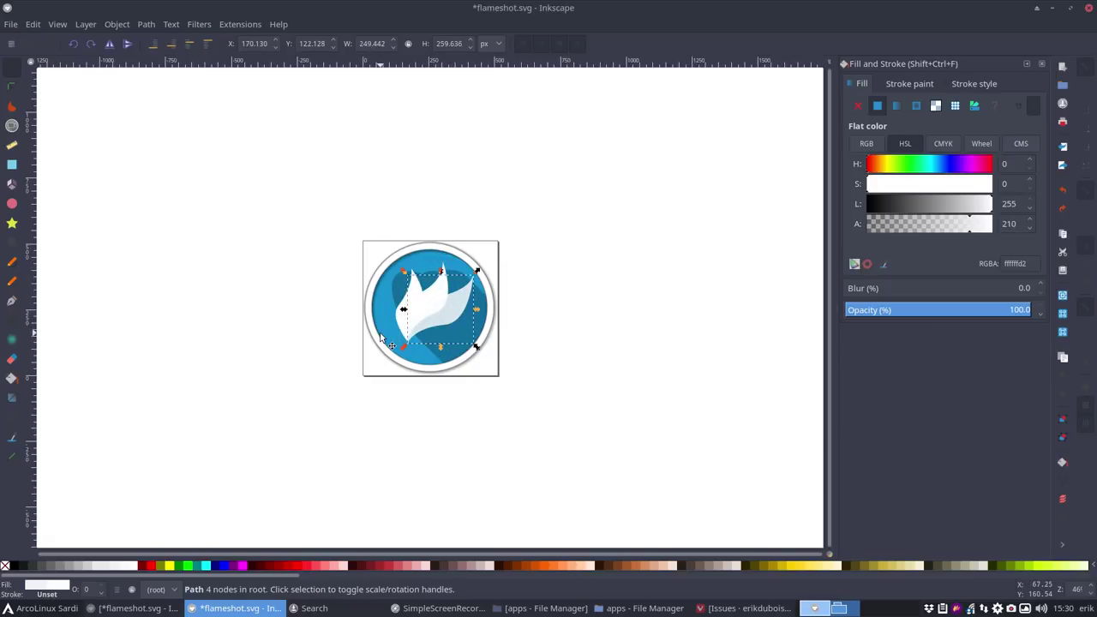
click(245, 262)
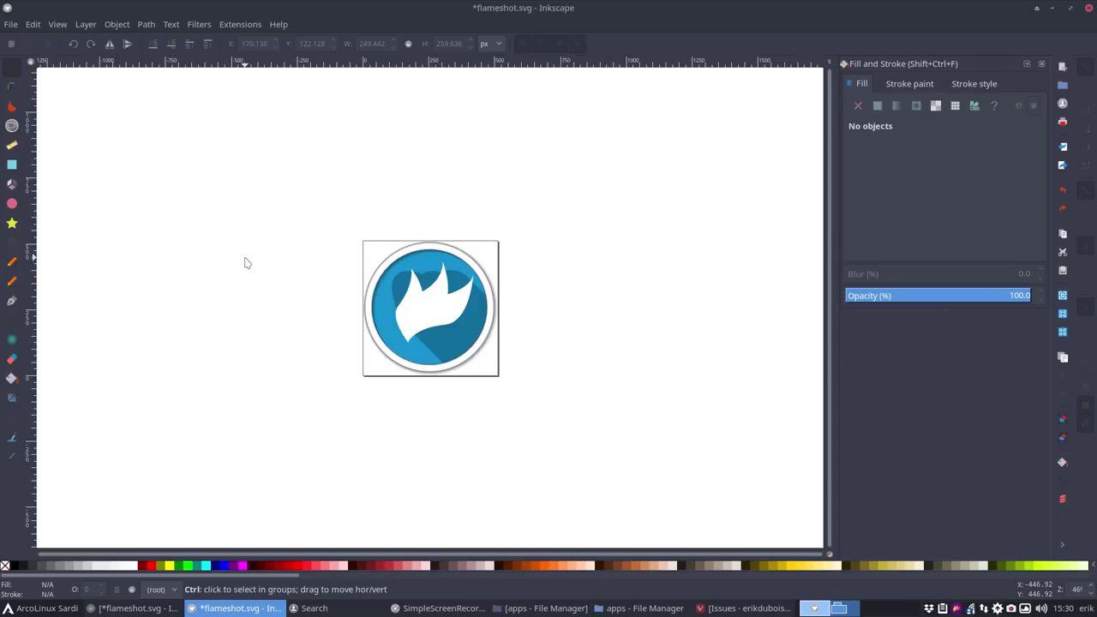
key(ctrl+s)
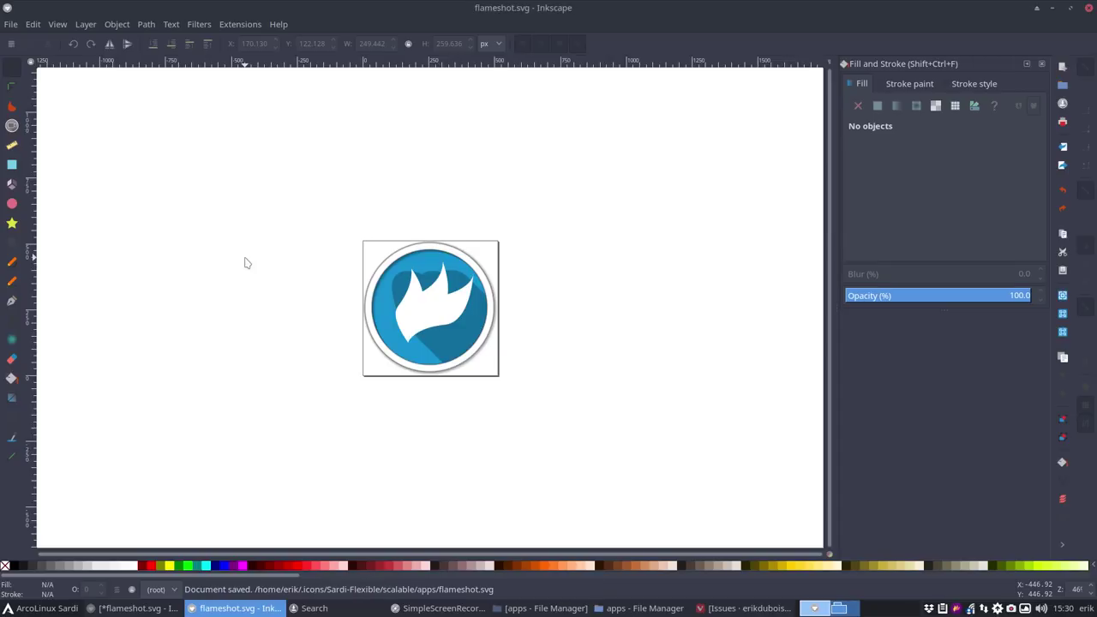
- With the Node tool, select all of the long shadow's nodes and make them corners
click(447, 357)
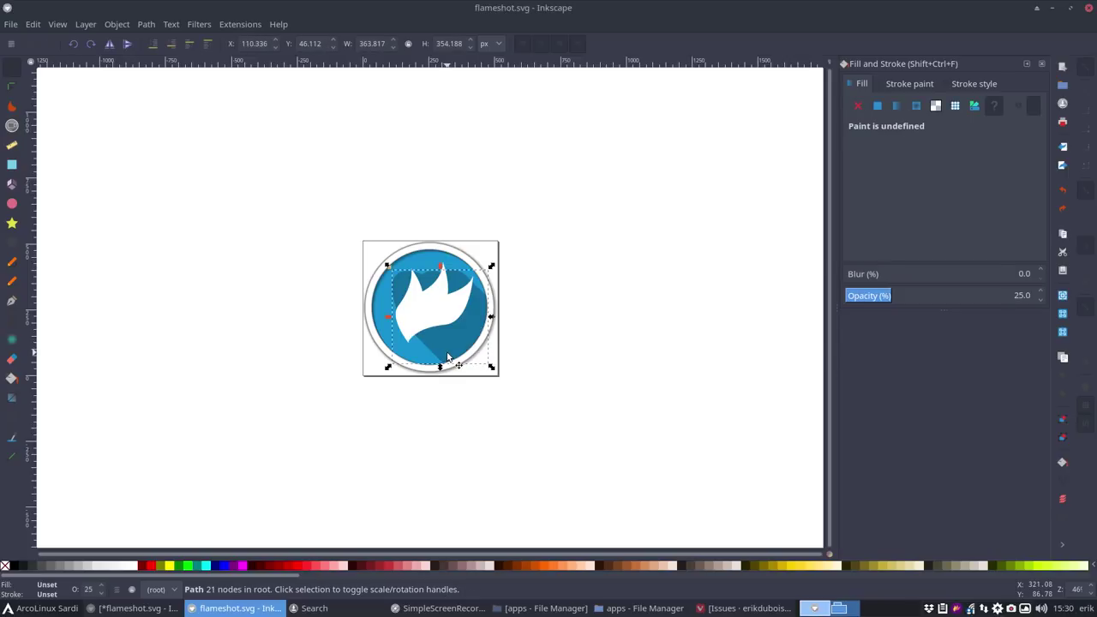
click(12, 89)
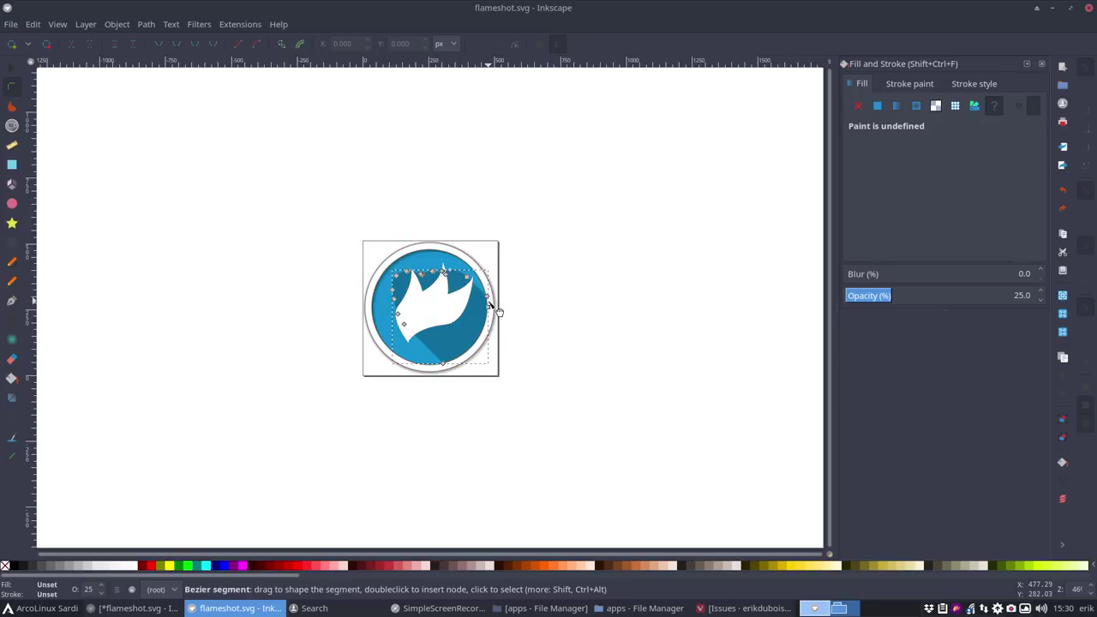
key(ctrl)
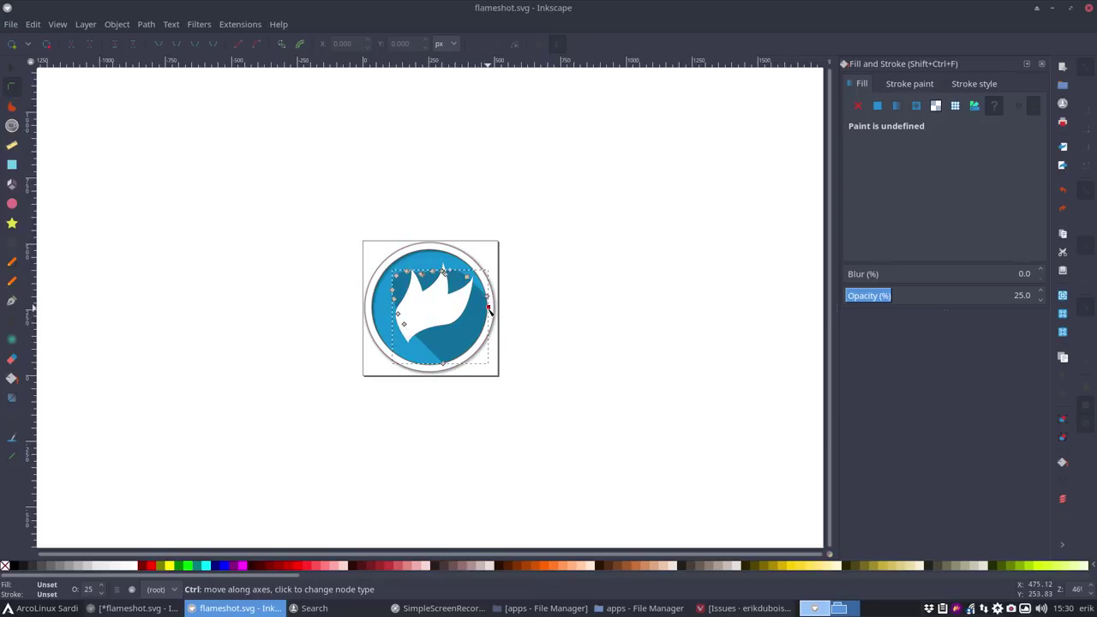
key(ctrl+a)
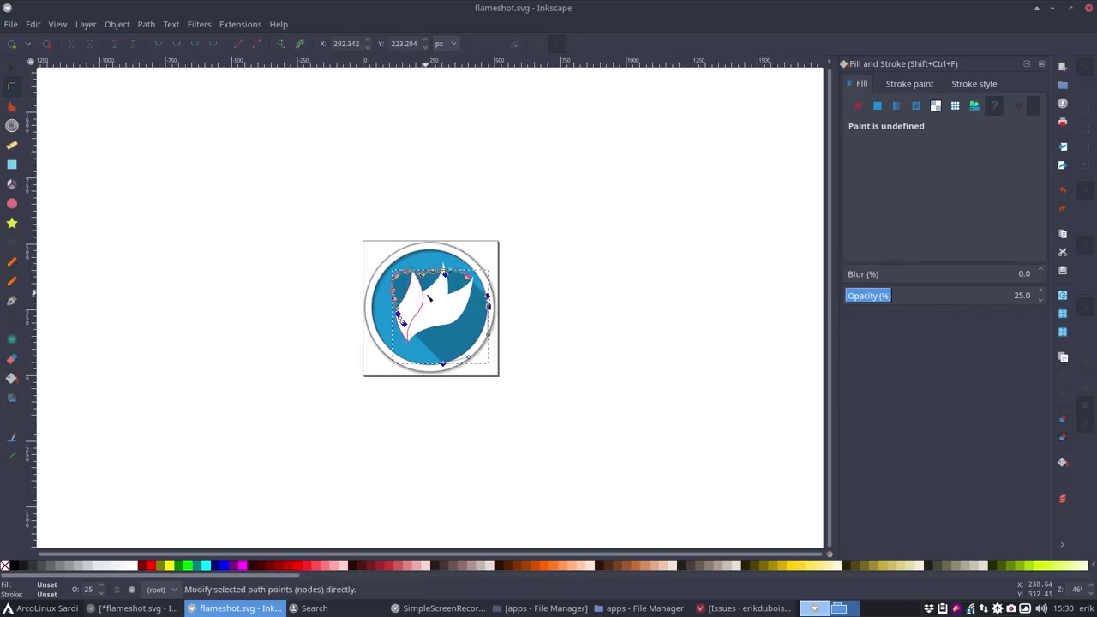
scroll(424, 298, up, 4)
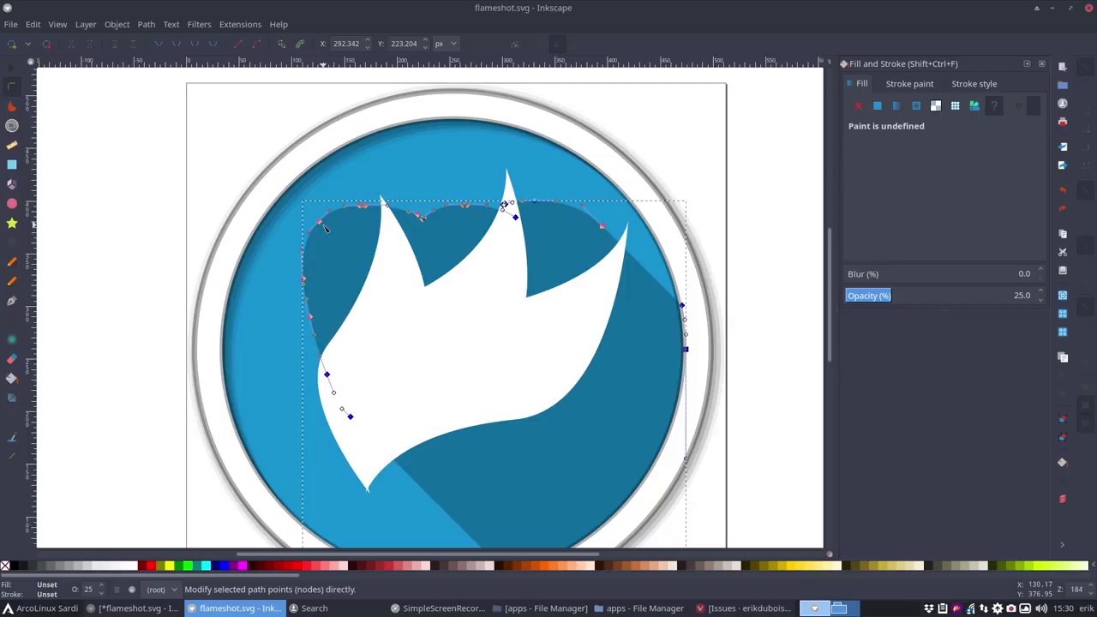
click(157, 46)
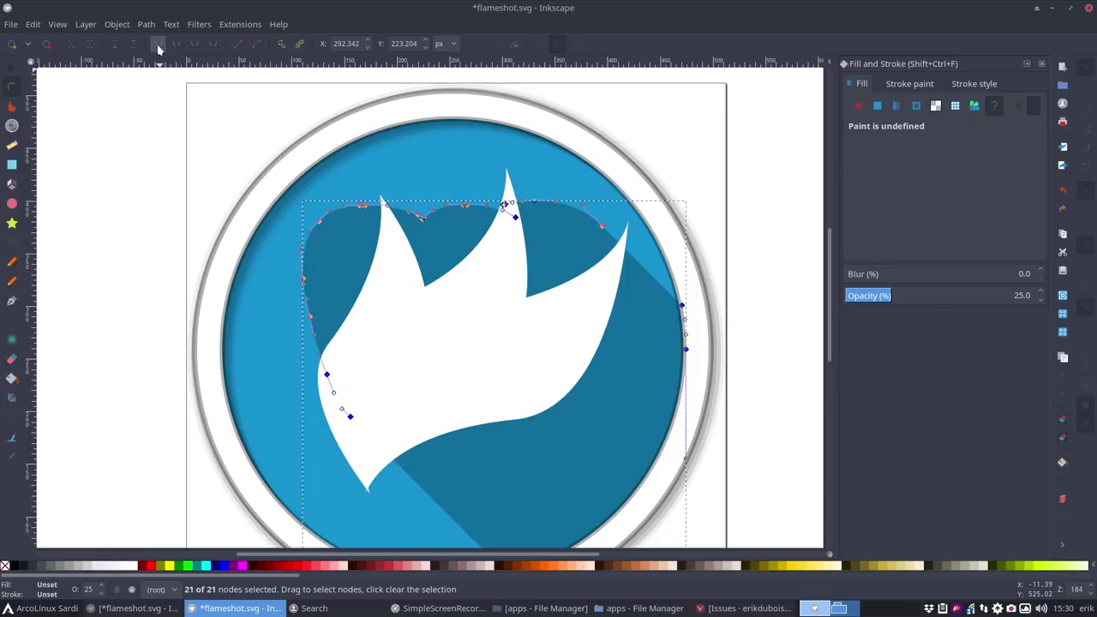
click(157, 44)
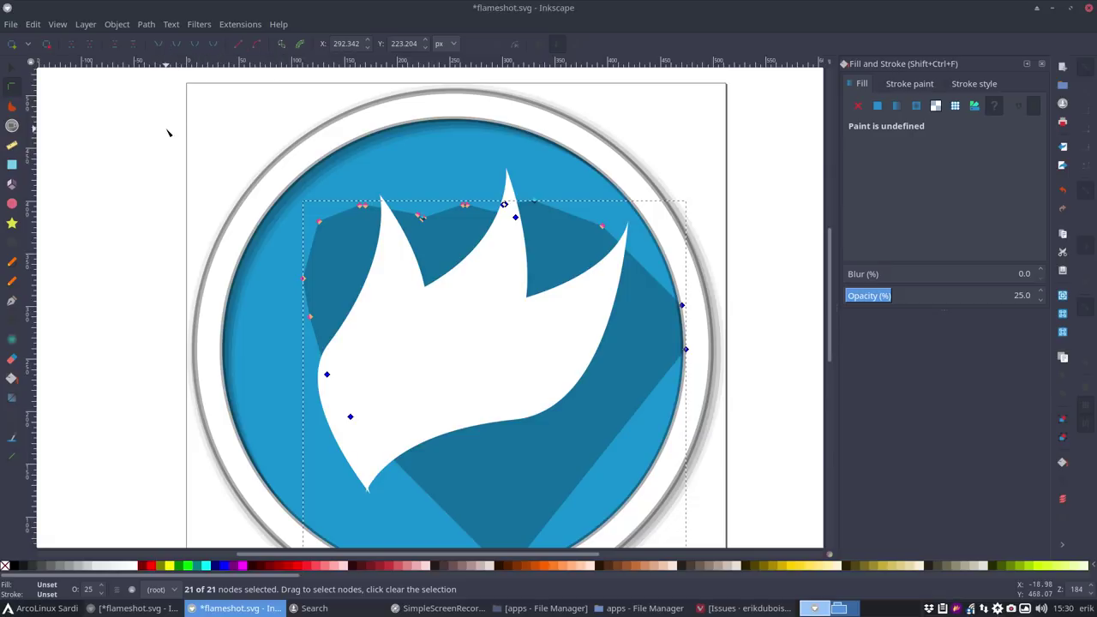
key(Escape)
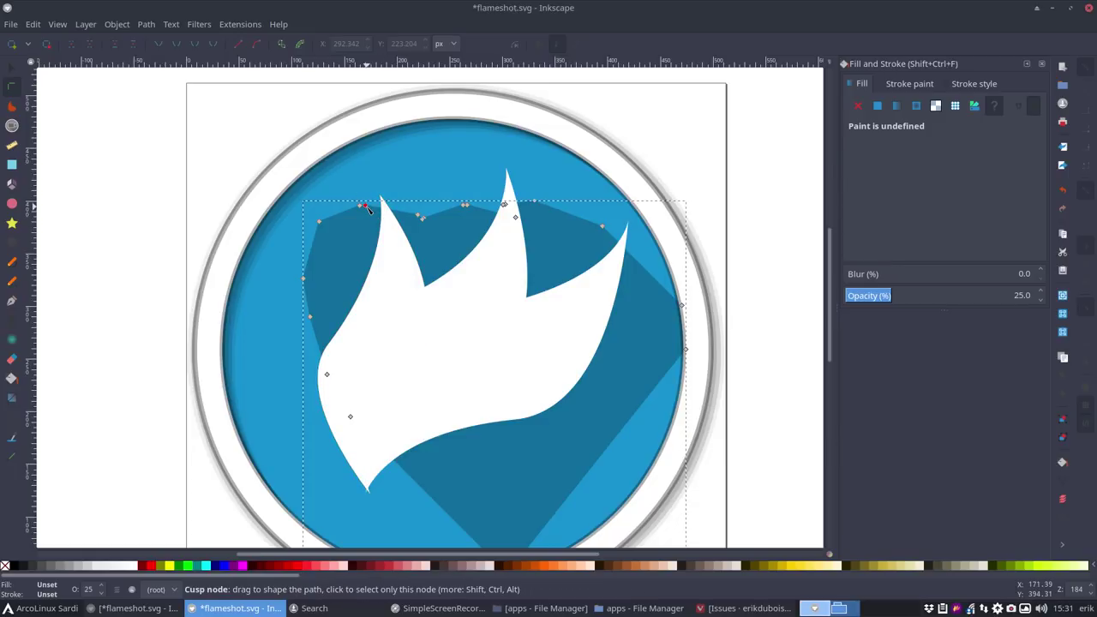
- Drag the shadow's corner and left nodes so its upper edge meets the left flame tip
scroll(474, 463, down, 4)
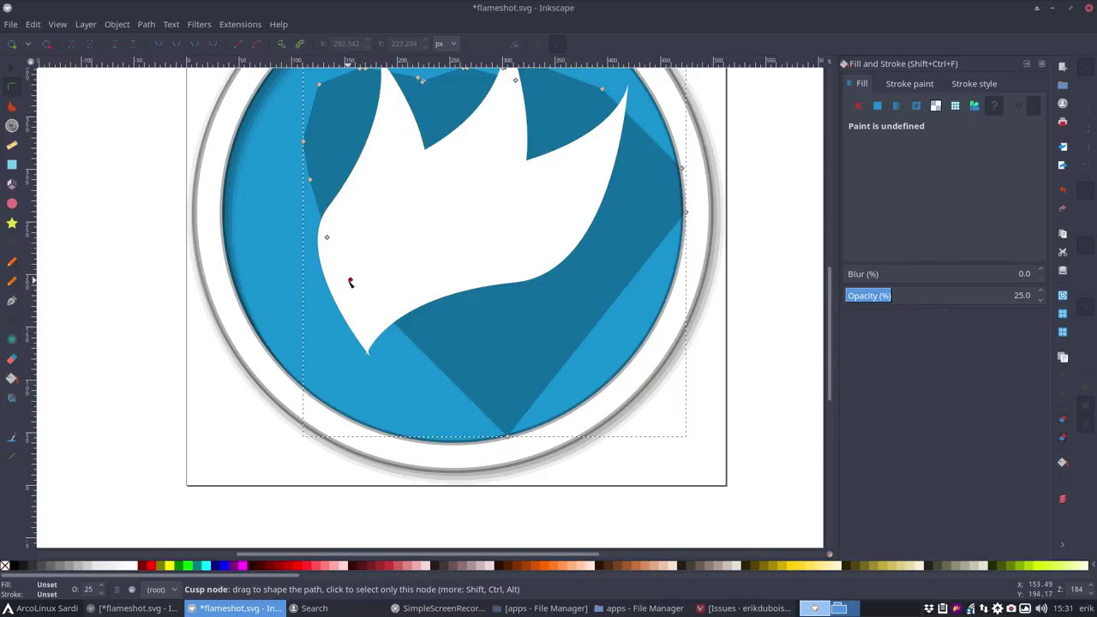
drag(352, 282, 368, 351)
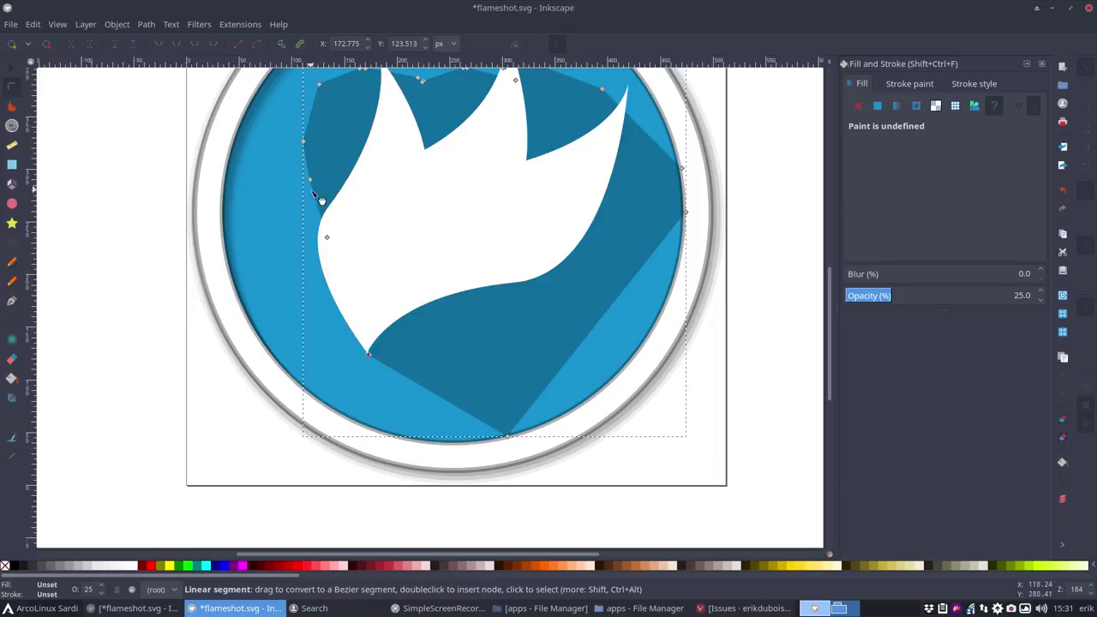
drag(311, 183, 370, 157)
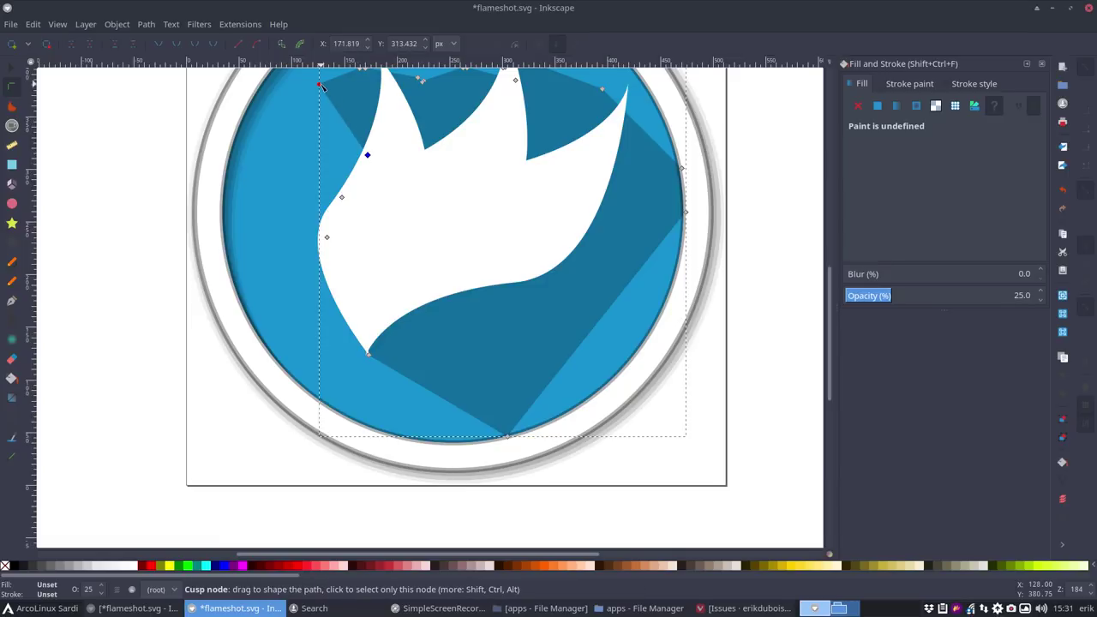
drag(325, 90, 389, 126)
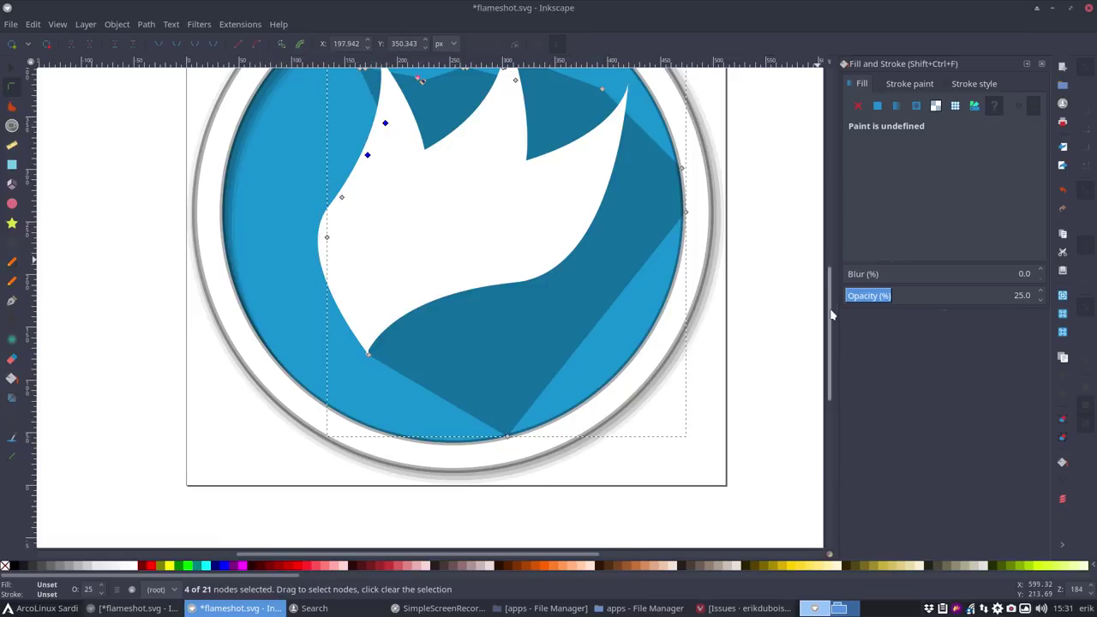
drag(832, 314, 829, 296)
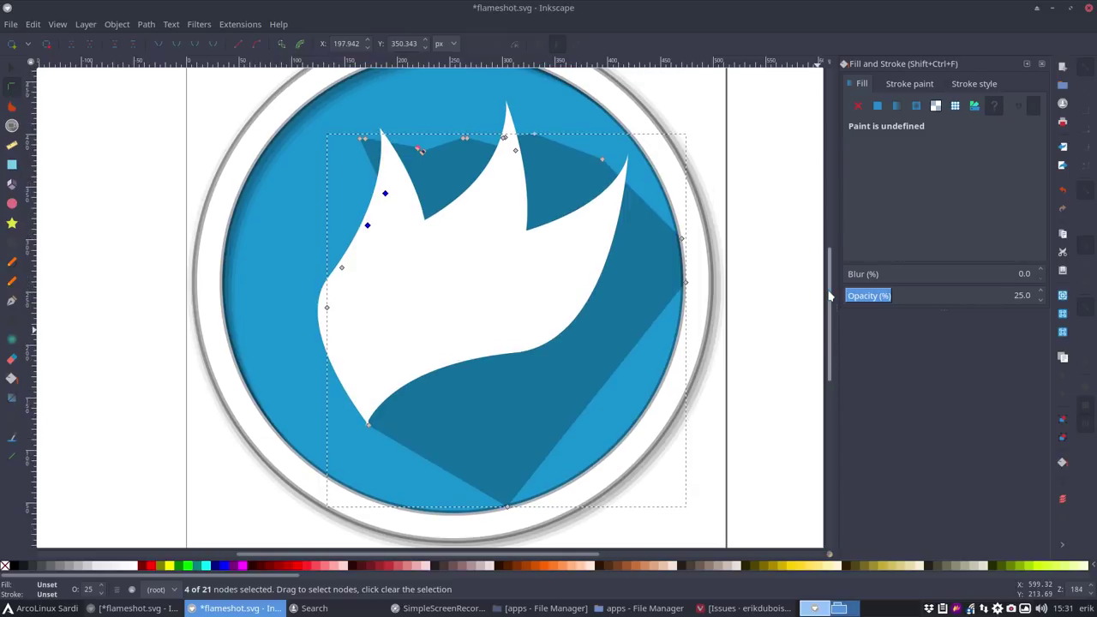
ctrl+scroll(829, 296, up, 1)
key(Down)
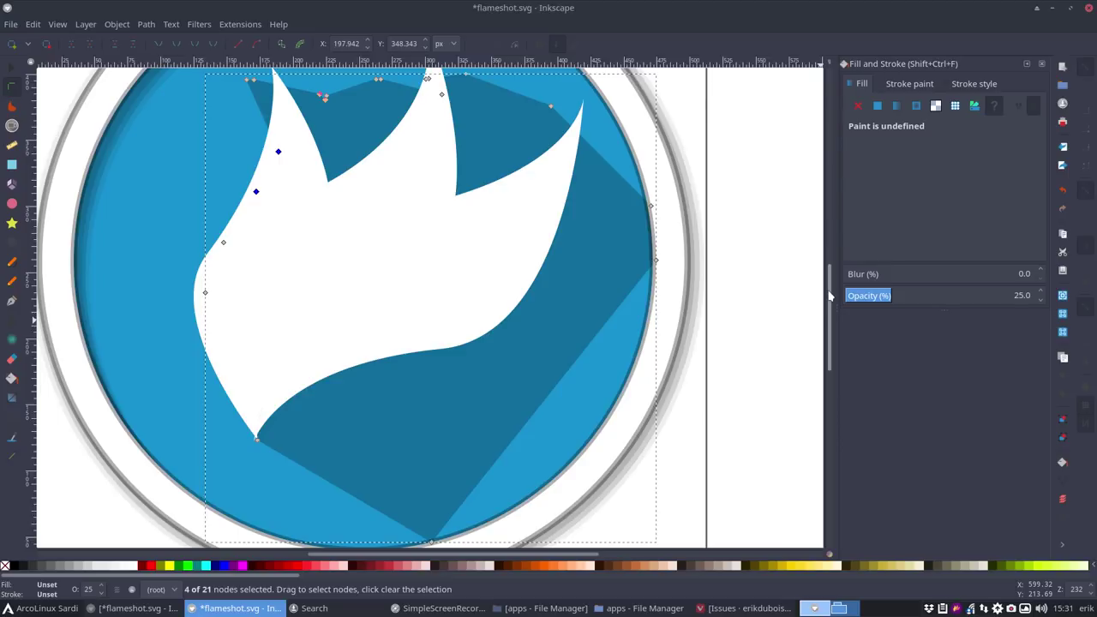
key(Down)
scroll(288, 350, up, 4)
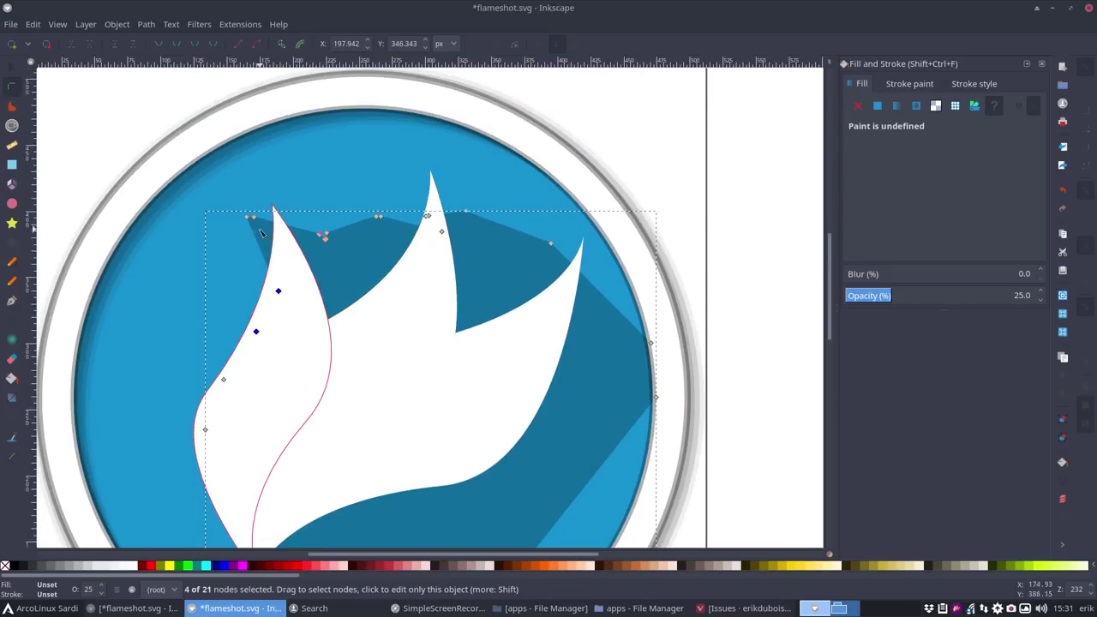
mouse_move(257, 232)
mouse_down()
mouse_move(276, 250)
mouse_move(220, 235)
mouse_move(240, 238)
mouse_move(264, 202)
mouse_move(247, 210)
mouse_move(248, 241)
mouse_up()
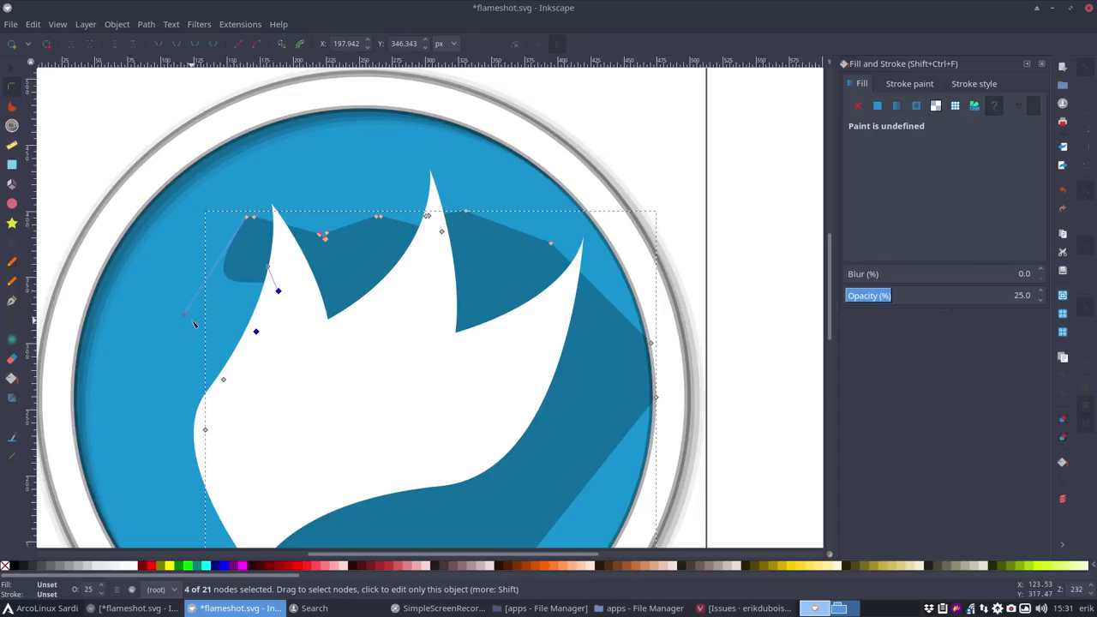
drag(188, 321, 240, 299)
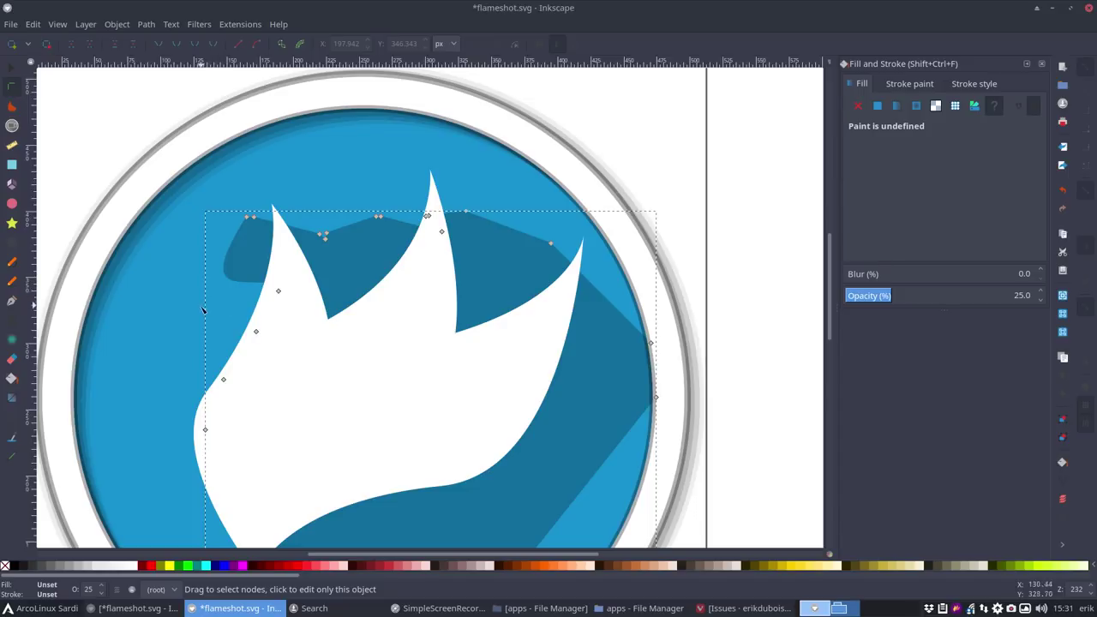
click(248, 216)
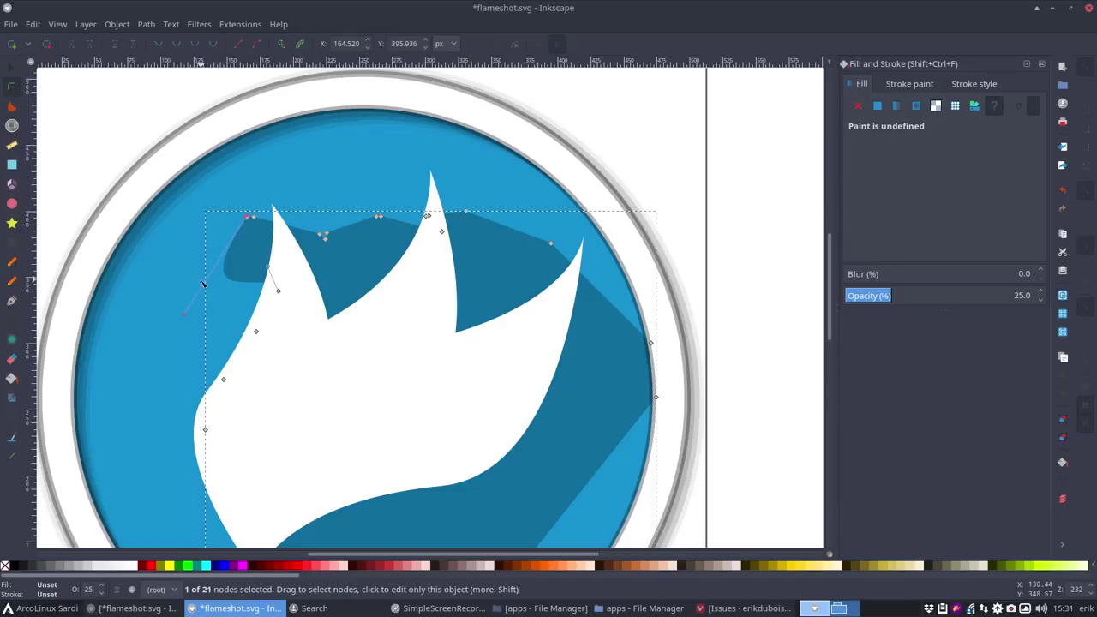
drag(186, 317, 235, 302)
key(ctrl+z)
key(ctrl+z)
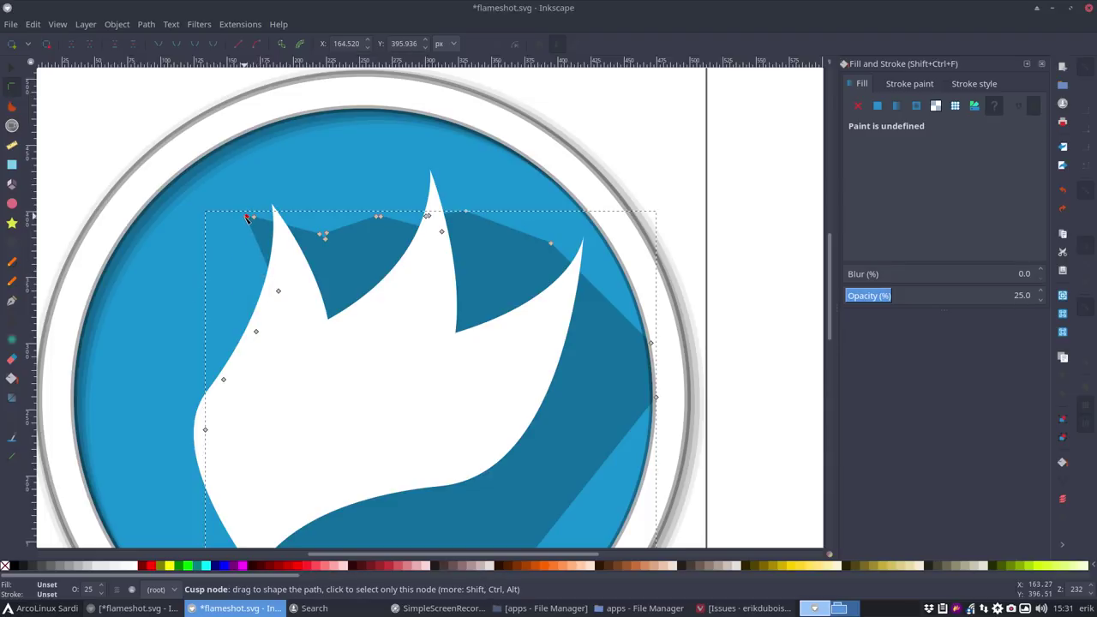
drag(248, 218, 274, 254)
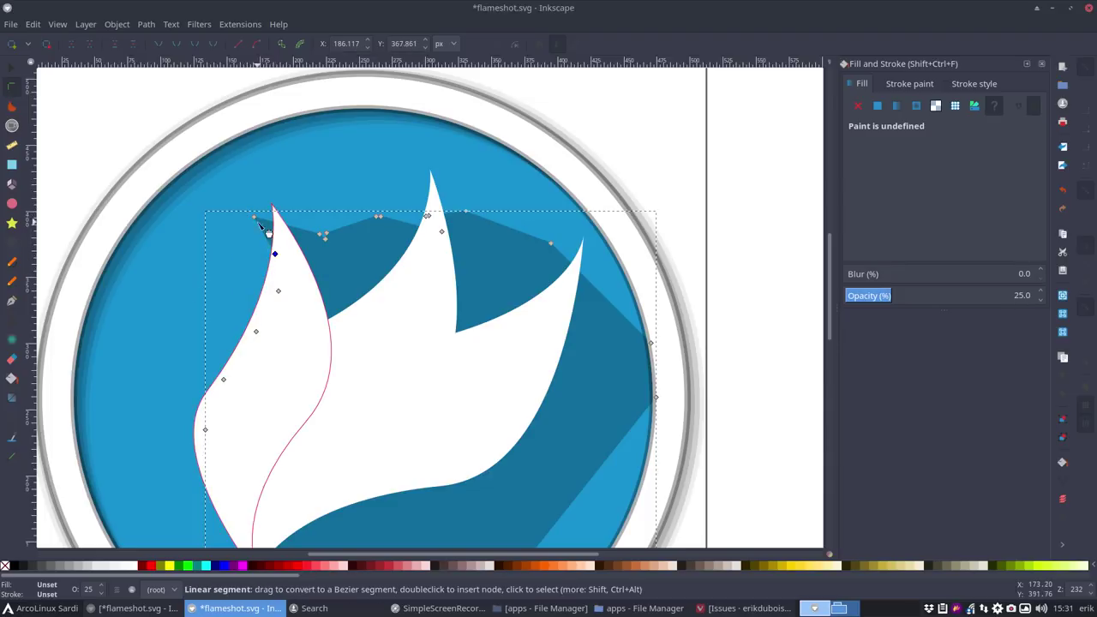
drag(255, 217, 277, 230)
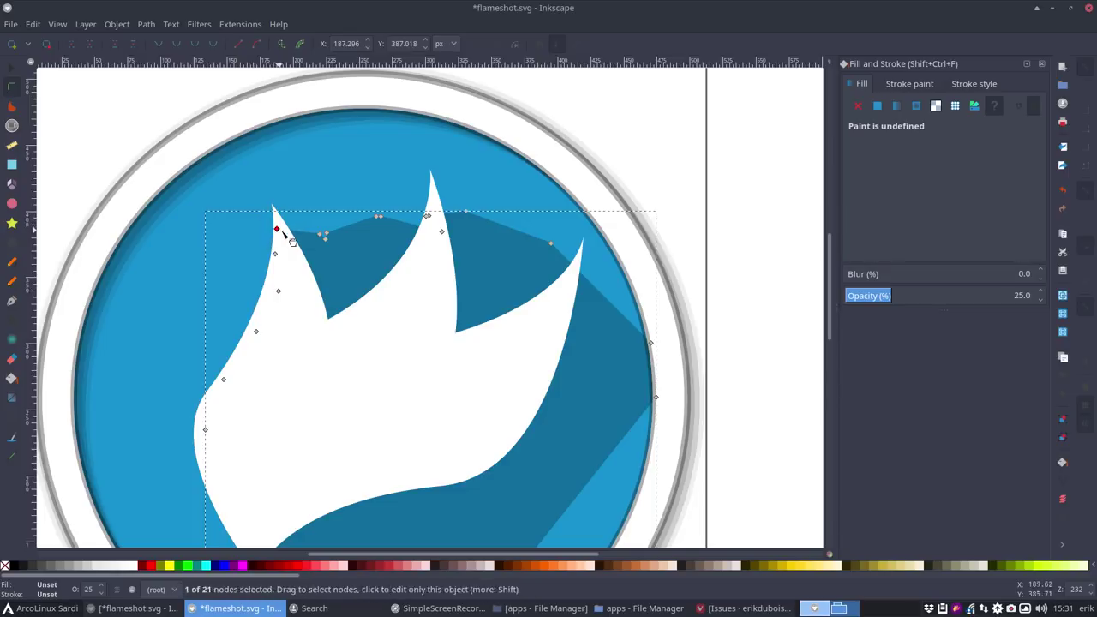
drag(276, 229, 273, 206)
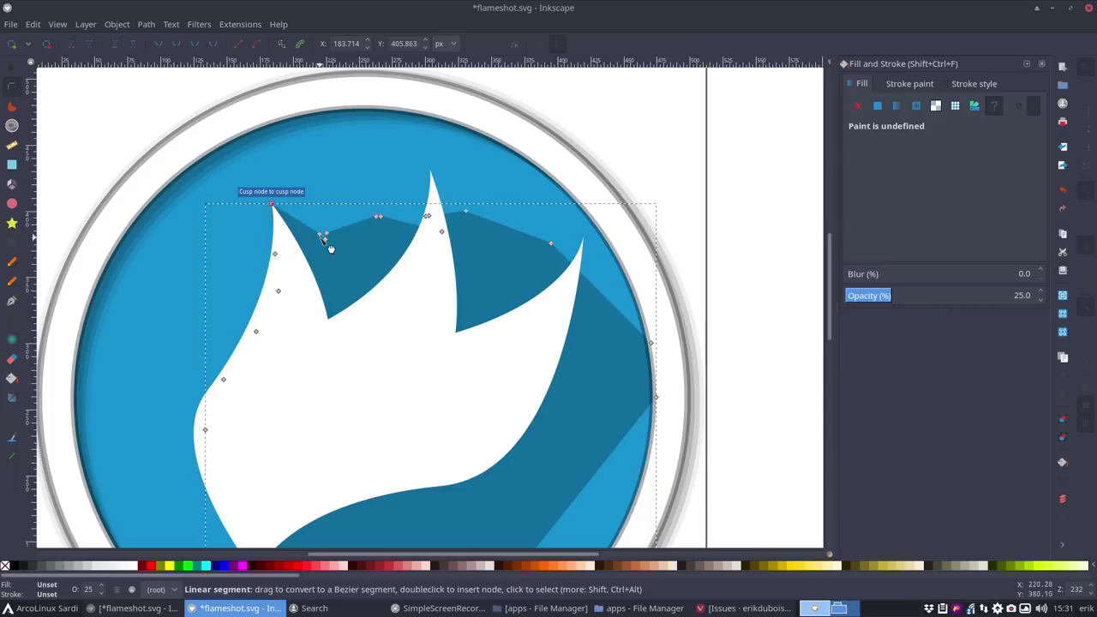
- Move shadow nodes into the dip and onto the middle flame tip, deleting surplus nodes
drag(324, 237, 391, 265)
key(ctrl+z)
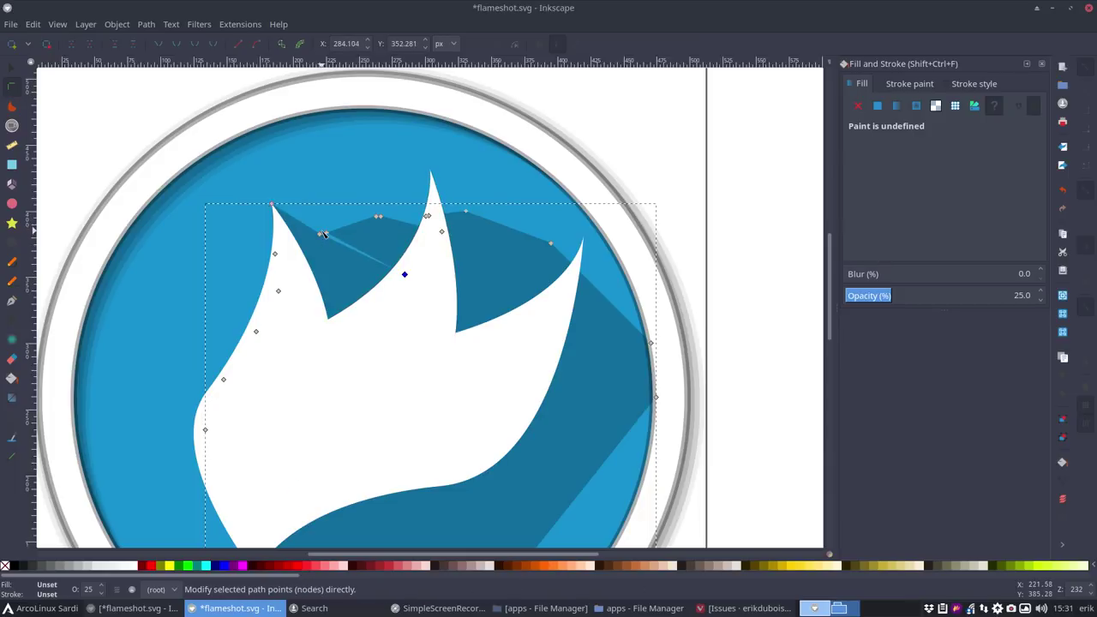
drag(324, 236, 417, 257)
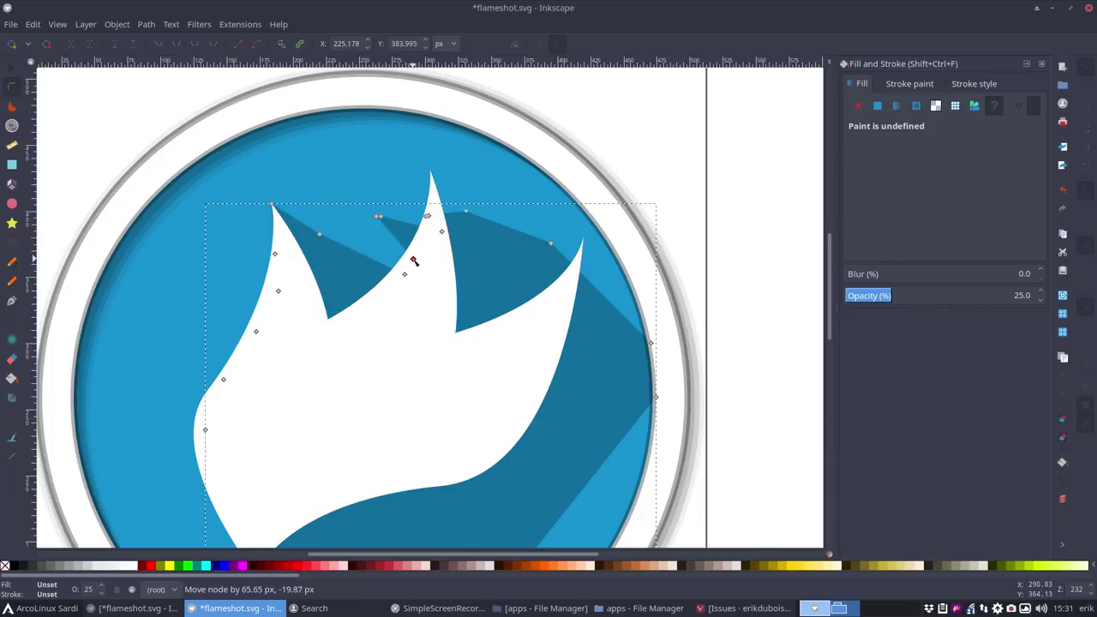
key(Delete)
click(380, 217)
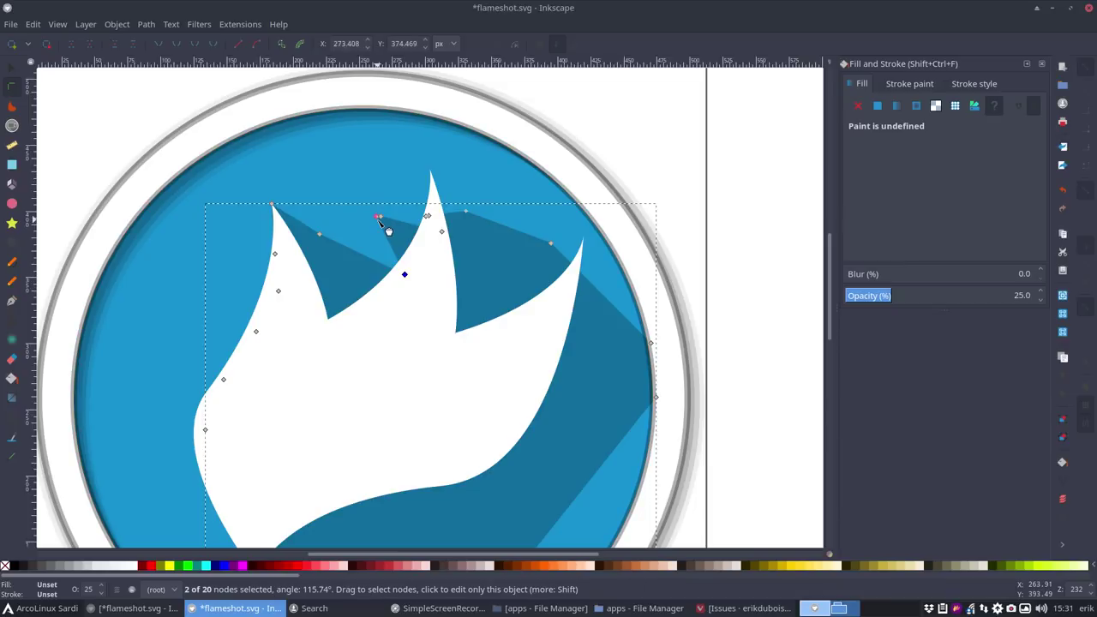
drag(380, 216, 383, 218)
key(Delete)
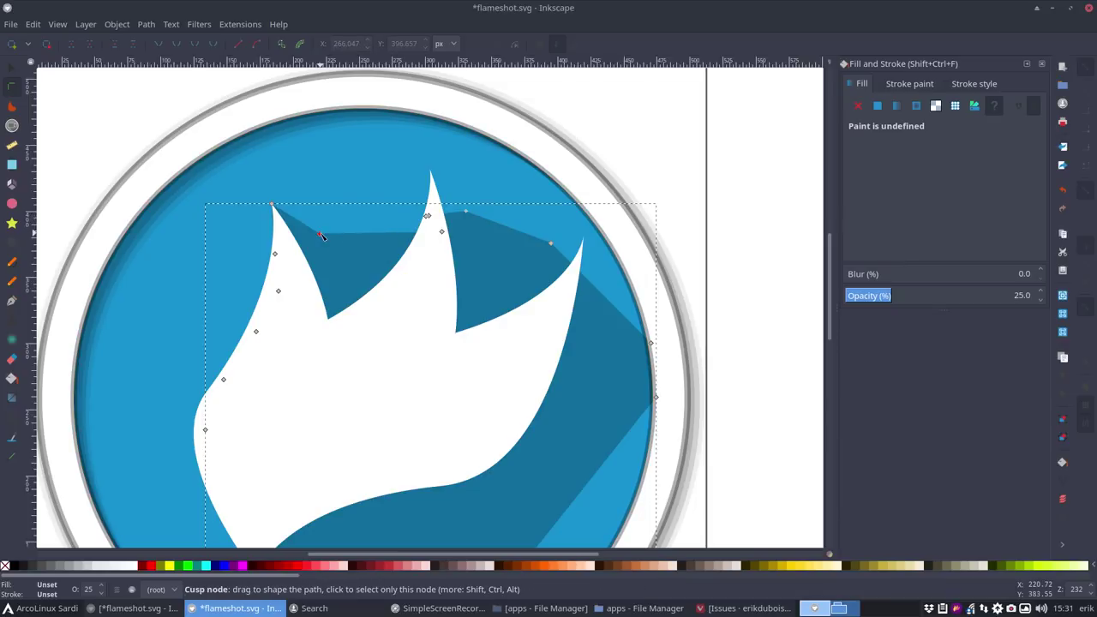
drag(319, 233, 380, 308)
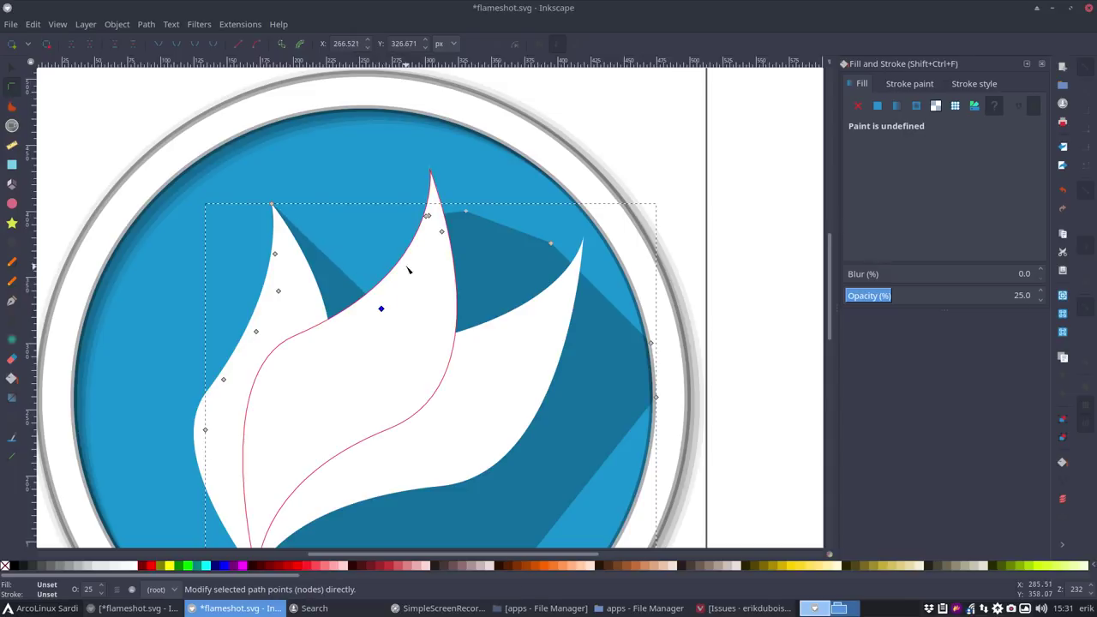
click(426, 217)
drag(426, 217, 381, 184)
key(ctrl+z)
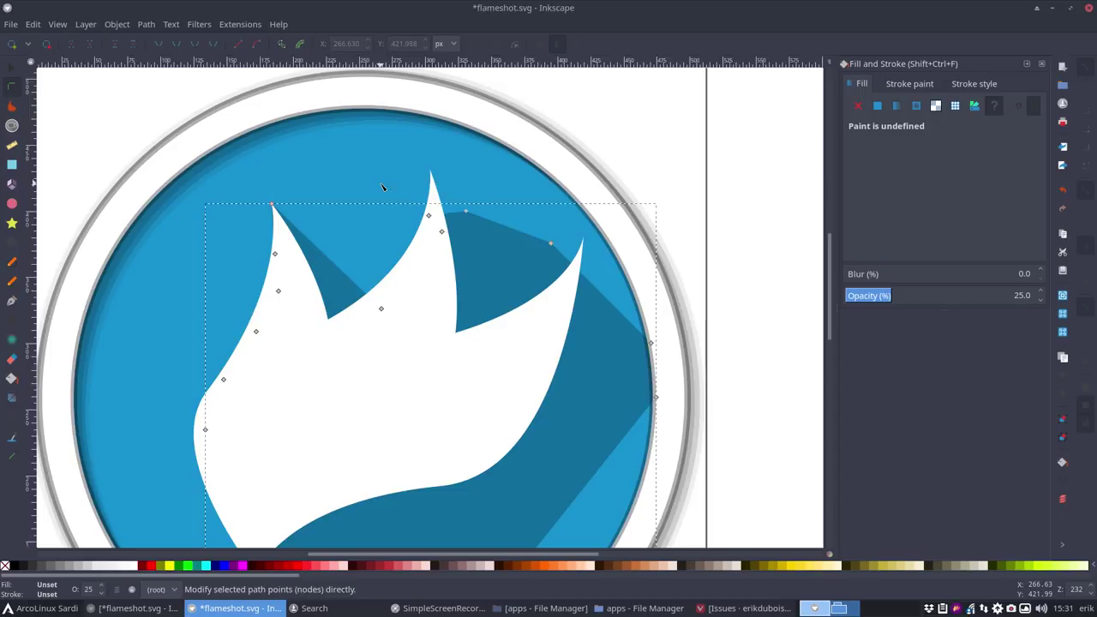
drag(427, 216, 430, 169)
key(Delete)
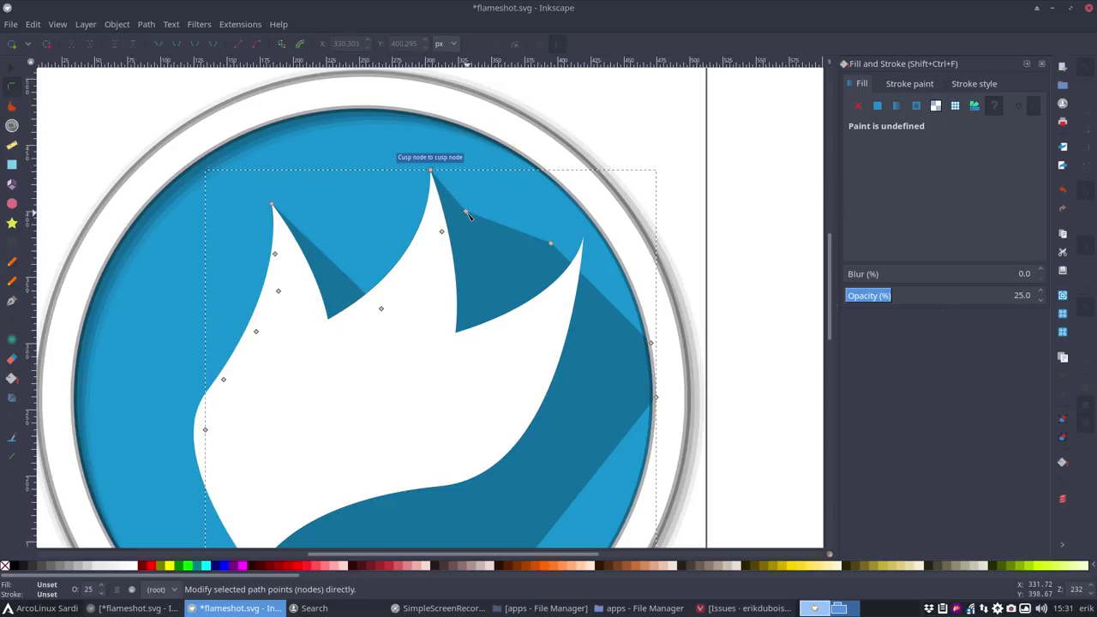
- Delete a surplus node and pull the shadow's right nodes up to the rightmost flame tip
click(466, 213)
key(Delete)
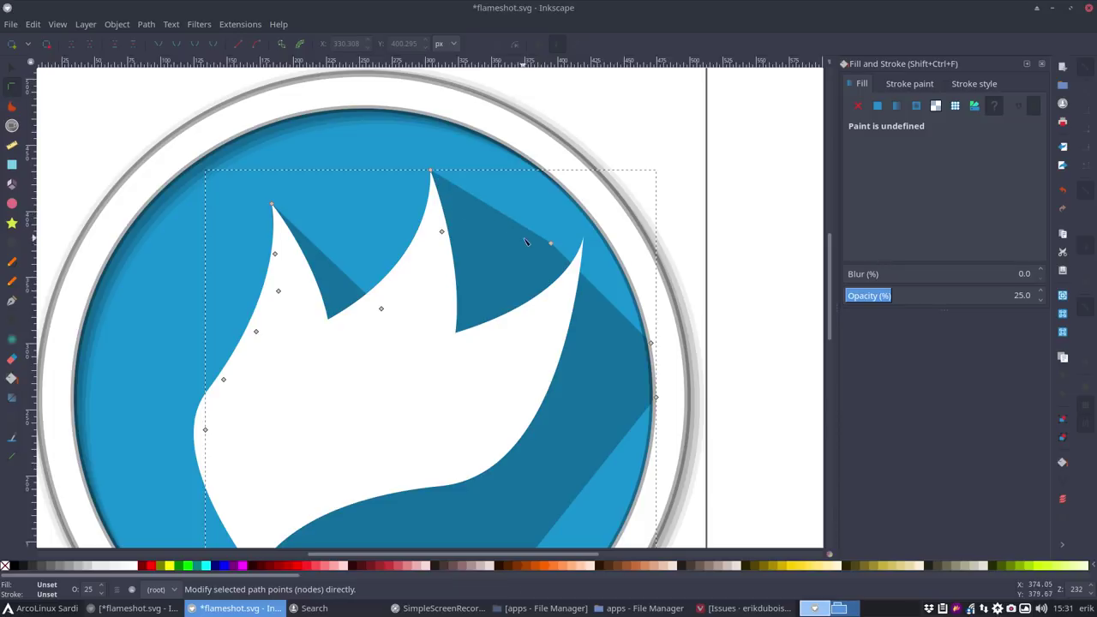
drag(551, 246, 559, 298)
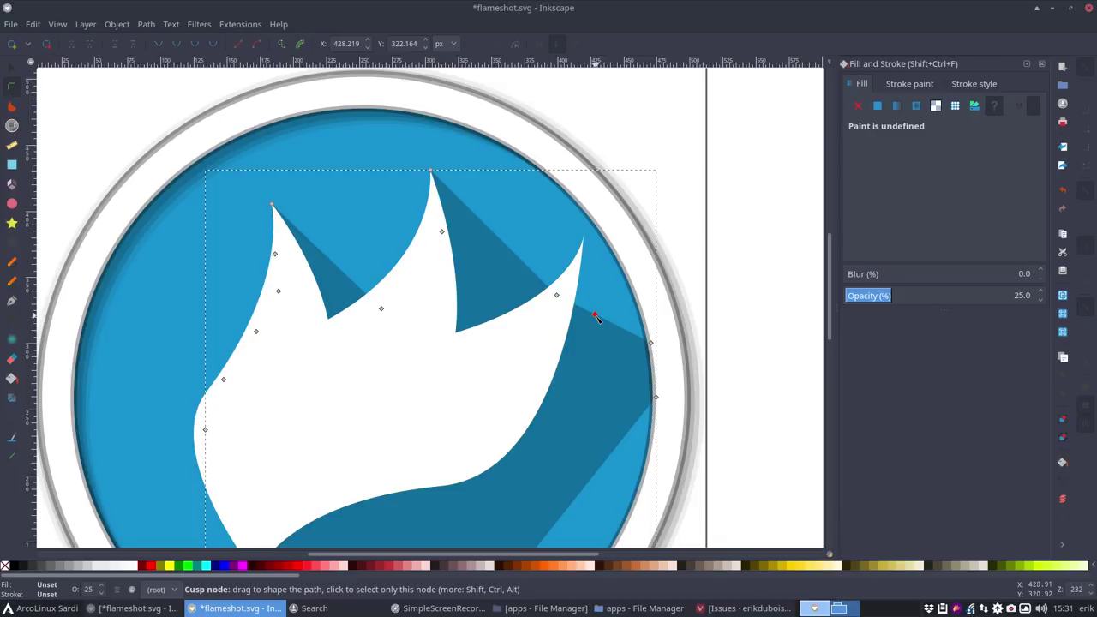
drag(595, 315, 584, 243)
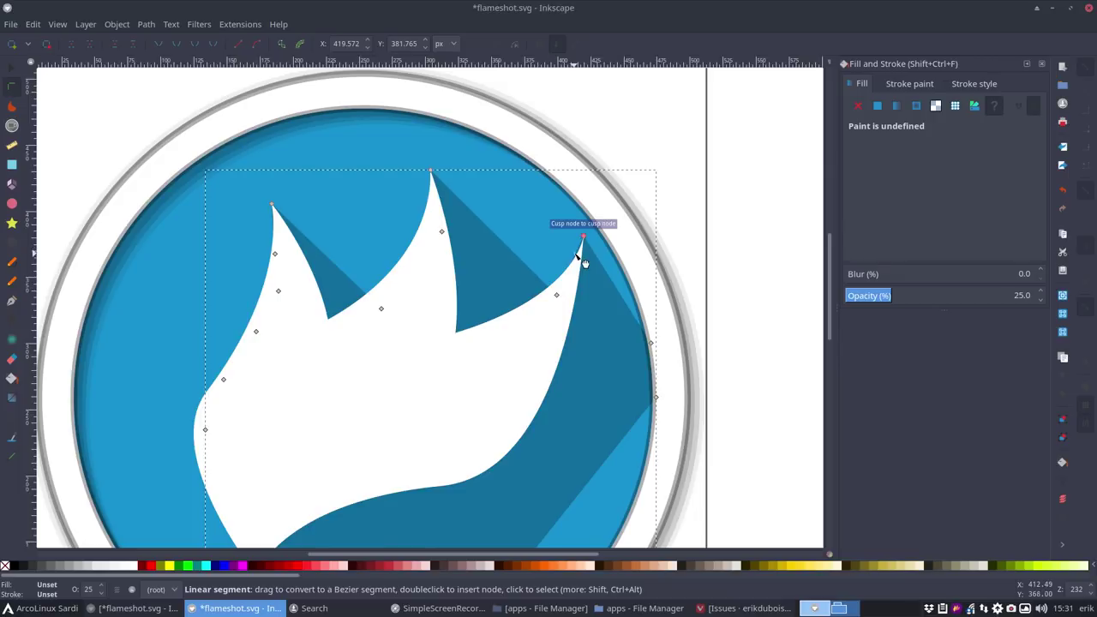
click(589, 263)
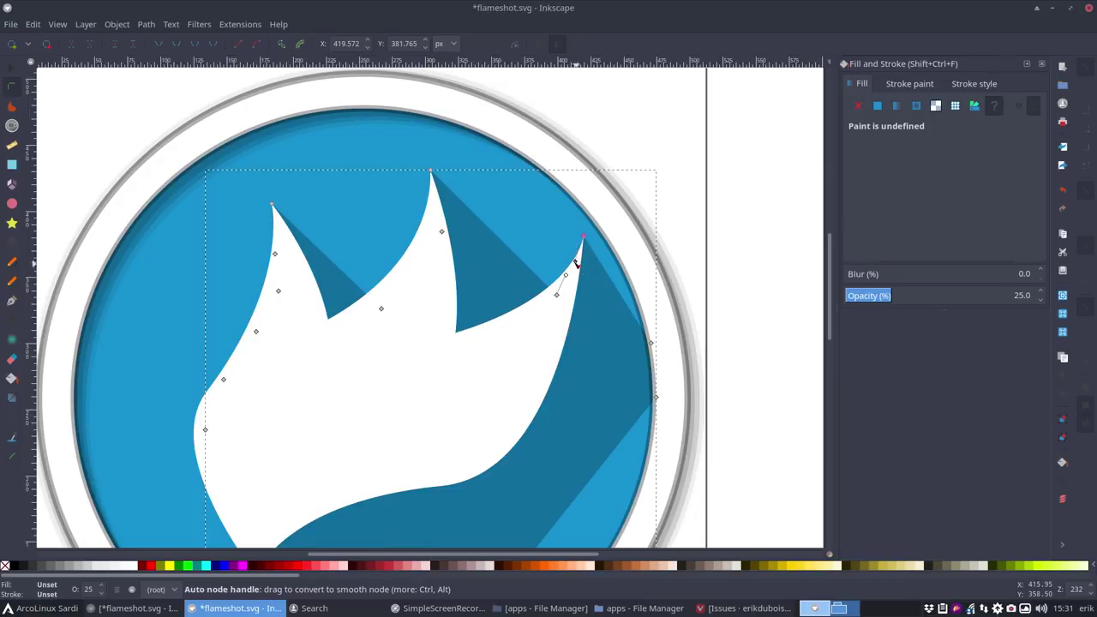
mouse_move(575, 262)
mouse_down()
mouse_move(570, 250)
mouse_move(575, 269)
mouse_up()
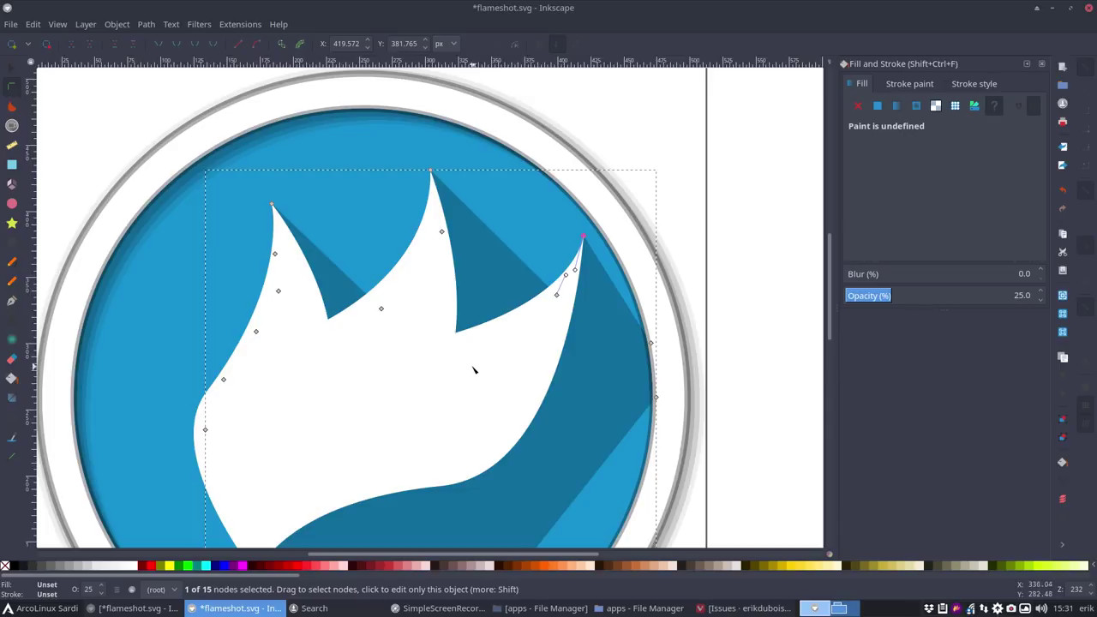
- Move the shadow's bottom node, drop a right-edge node, and curve the lower-right edge along the rim
ctrl+scroll(472, 369, down, 2)
ctrl+scroll(414, 350, up, 2)
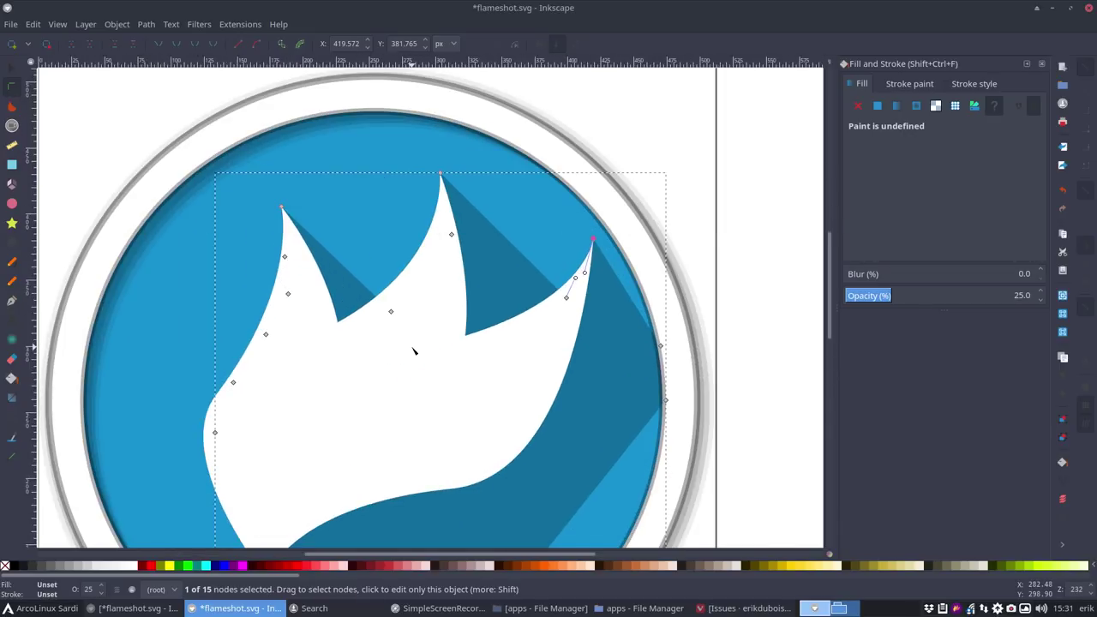
ctrl+scroll(414, 350, down, 3)
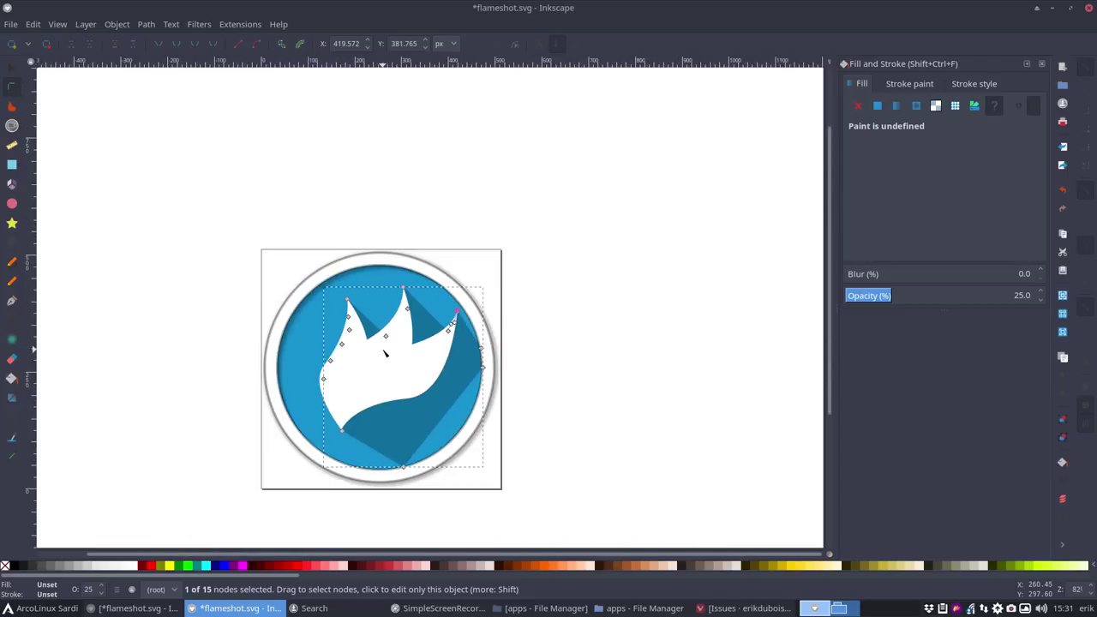
ctrl+scroll(385, 352, down, 4)
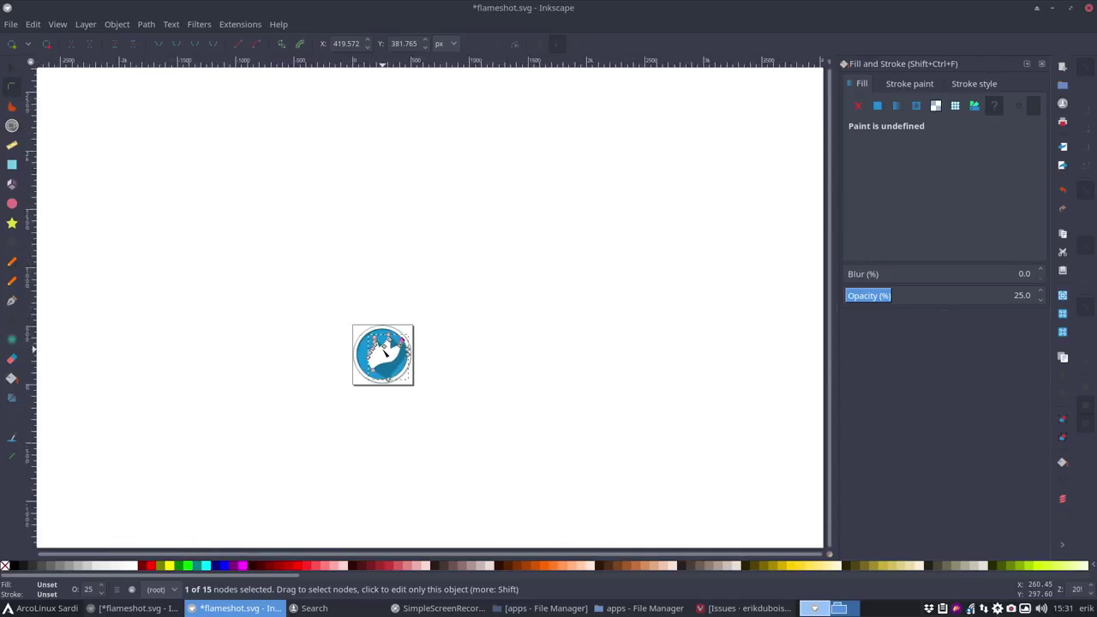
ctrl+scroll(385, 352, up, 5)
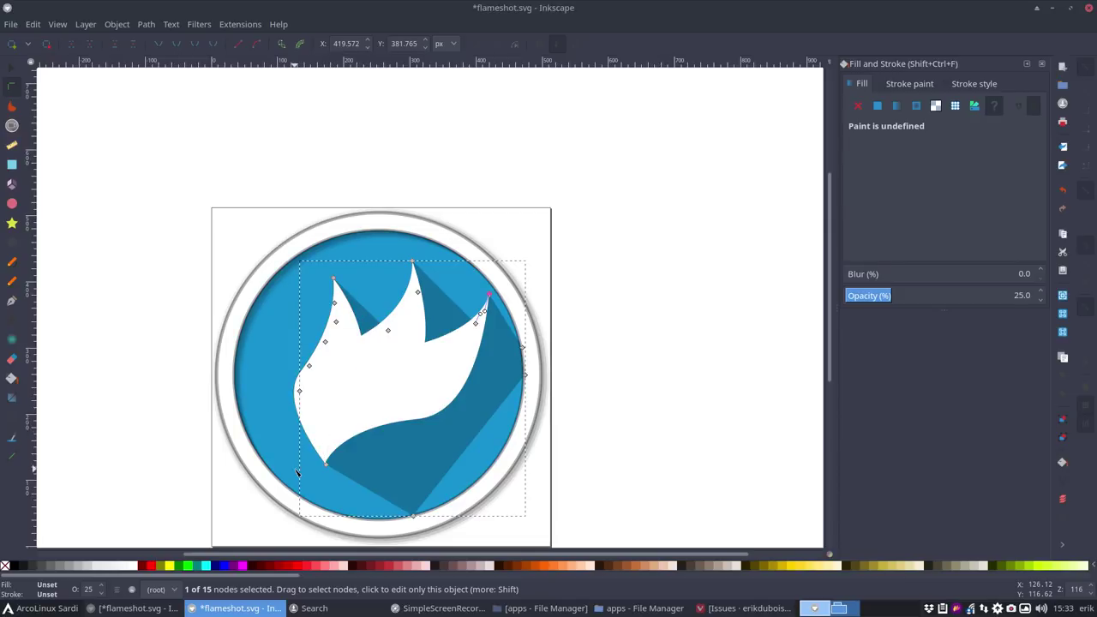
scroll(298, 473, down, 3)
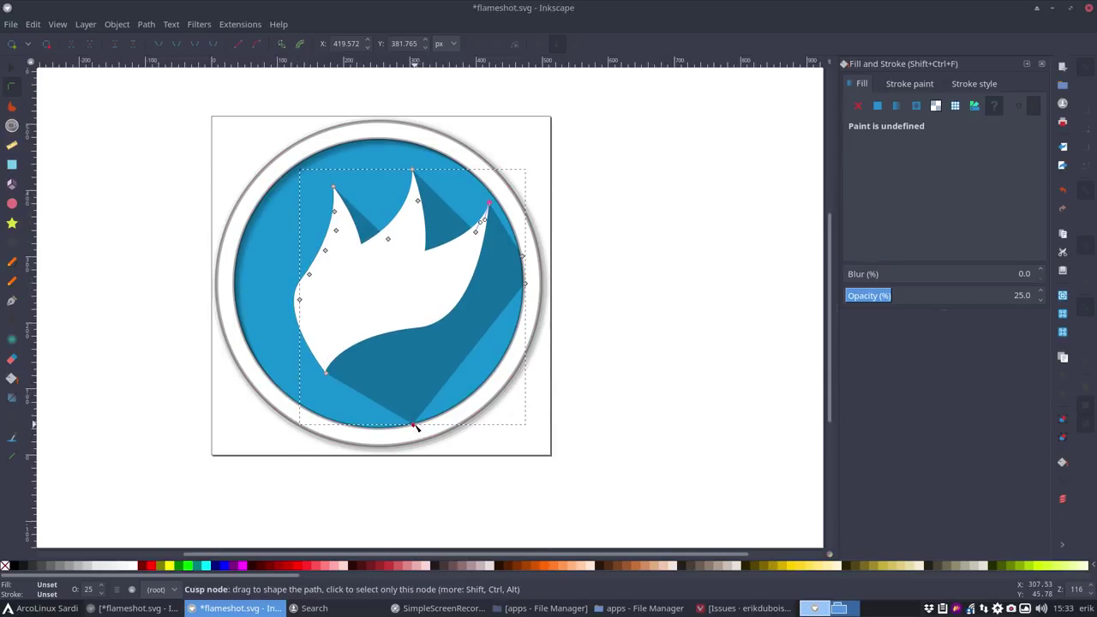
drag(415, 425, 403, 429)
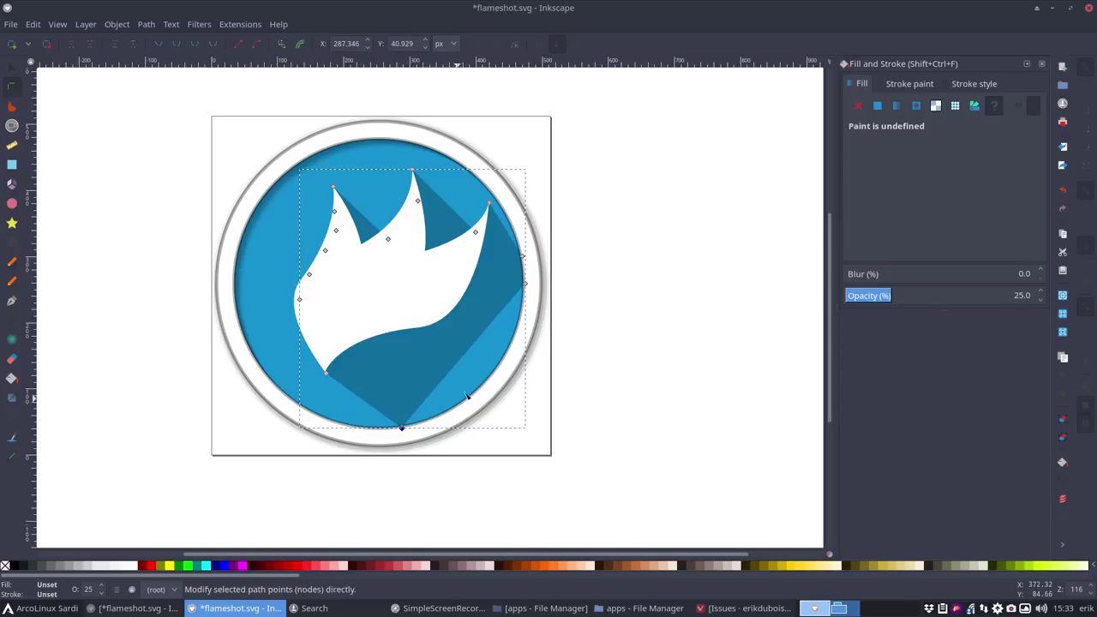
ctrl+alt+click(525, 285)
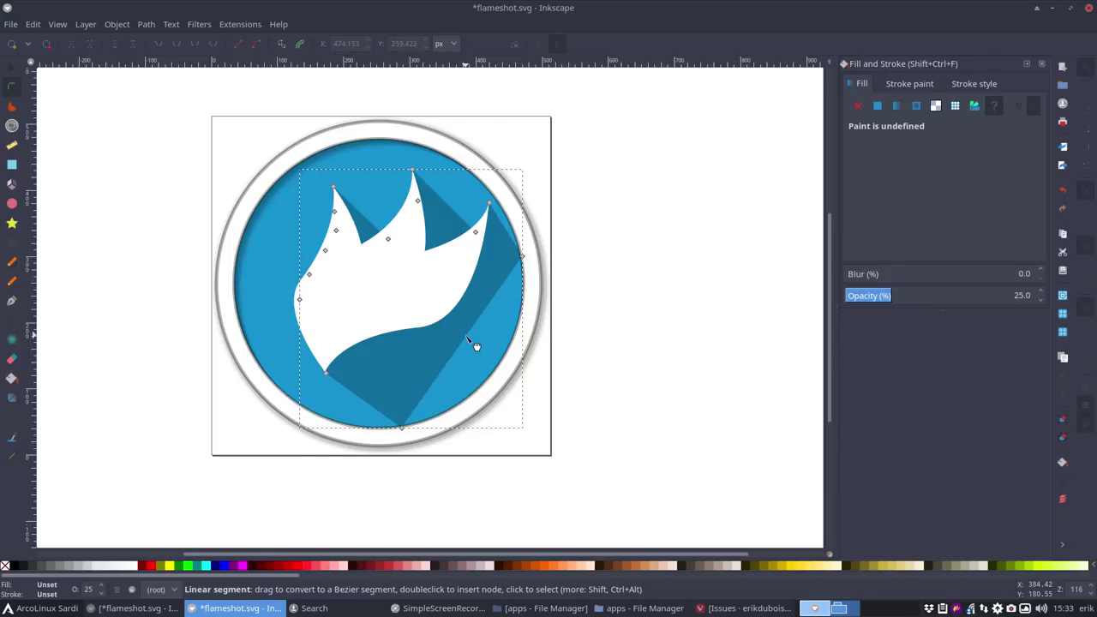
drag(466, 346, 498, 370)
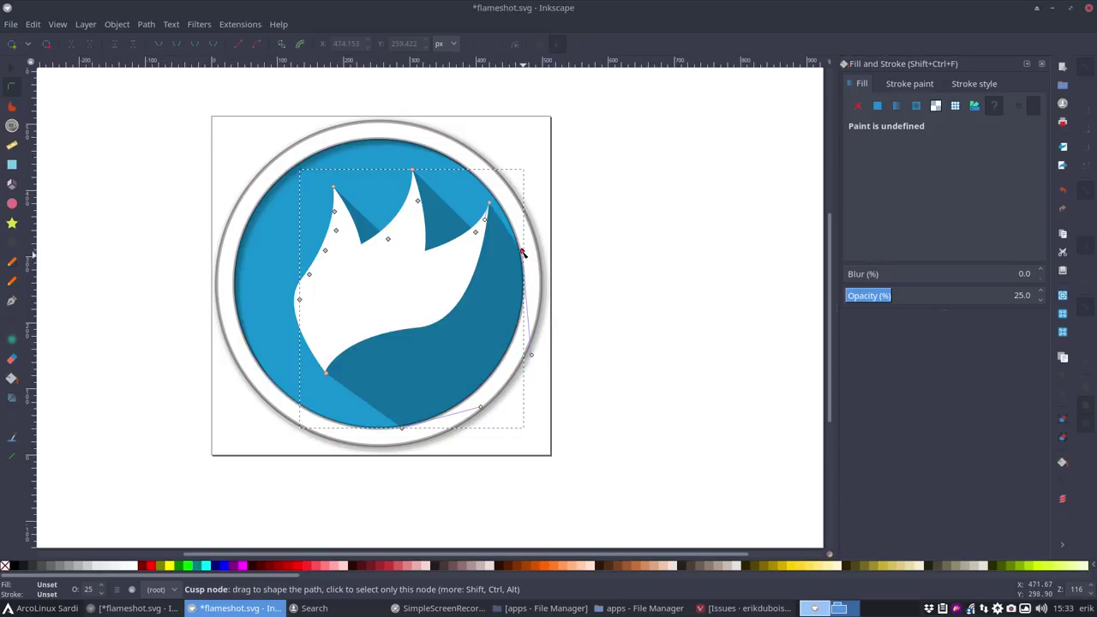
drag(522, 254, 517, 233)
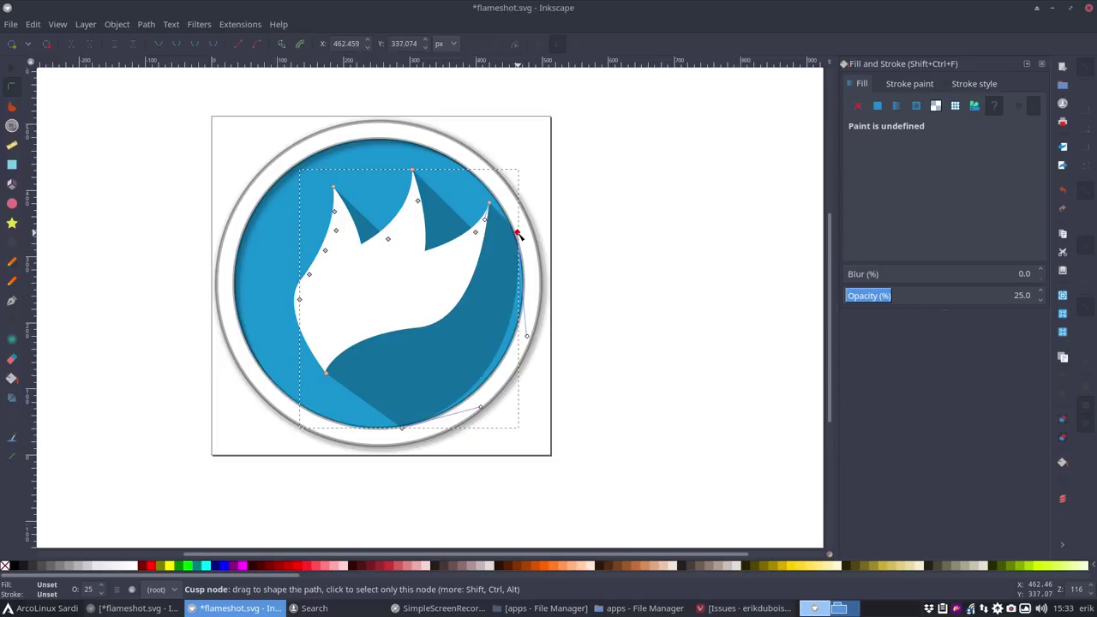
drag(516, 317, 519, 321)
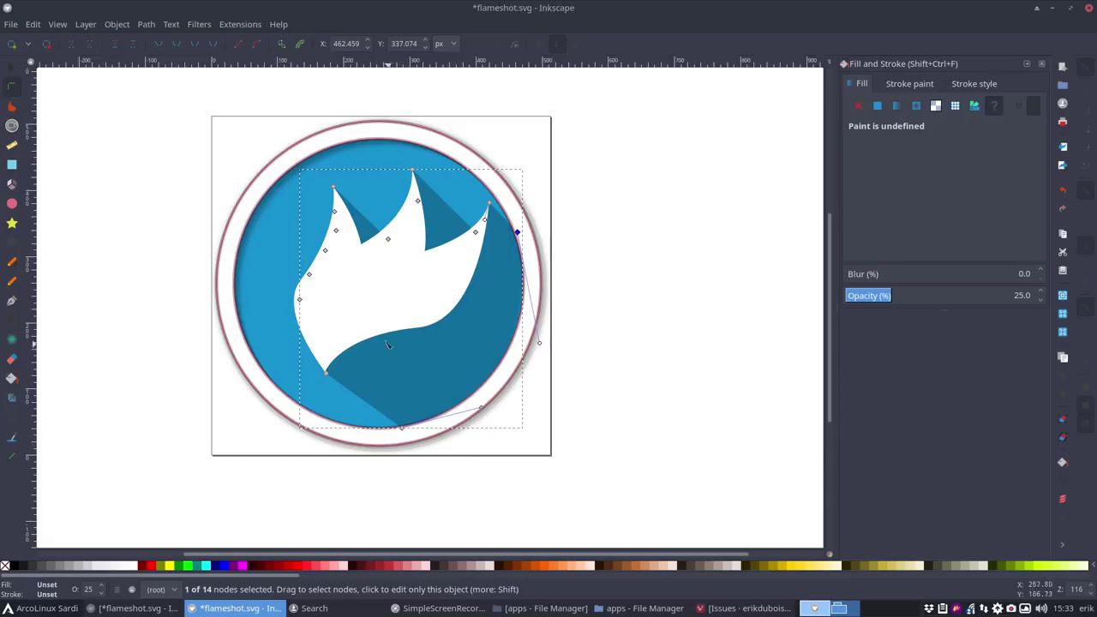
- Nudge the shadow nodes between the flame tips and beside the rightmost tip
drag(387, 241, 392, 236)
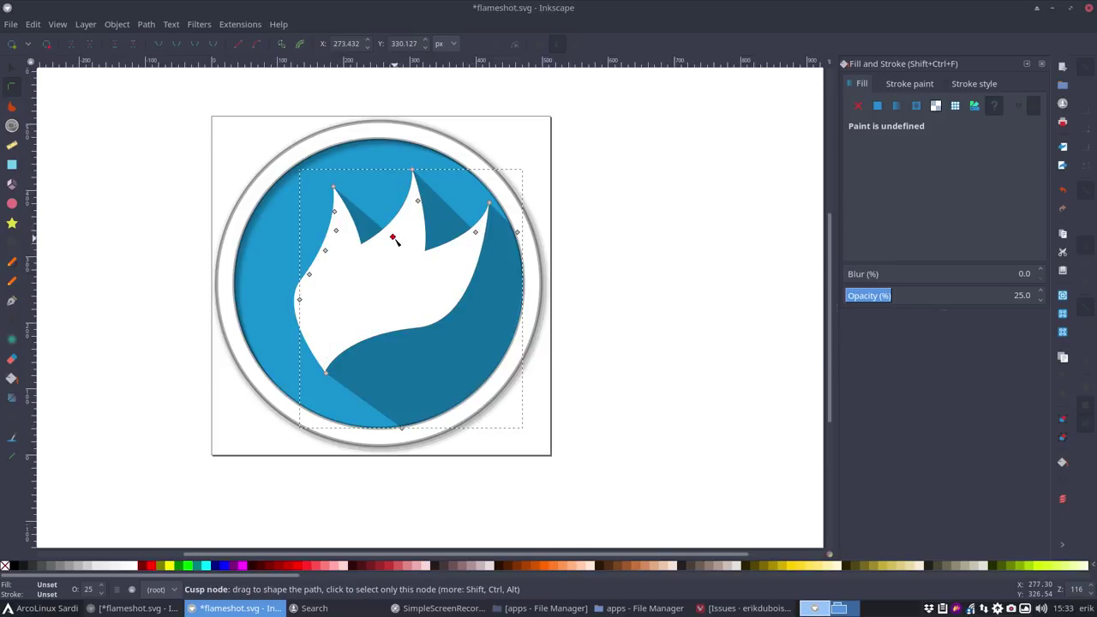
drag(394, 241, 399, 242)
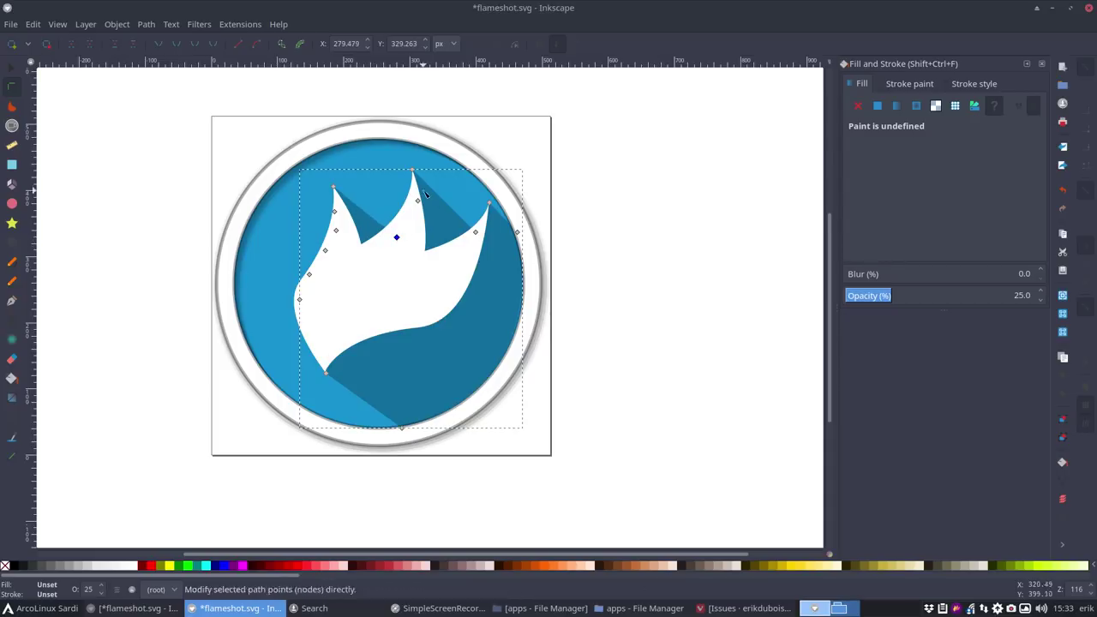
click(476, 234)
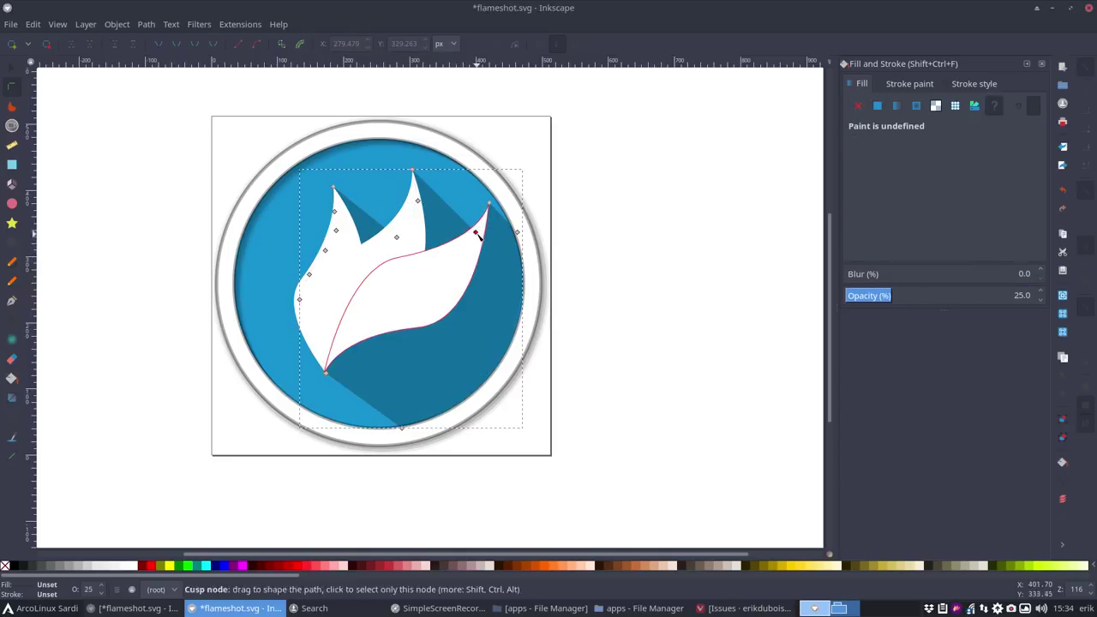
drag(477, 235, 478, 234)
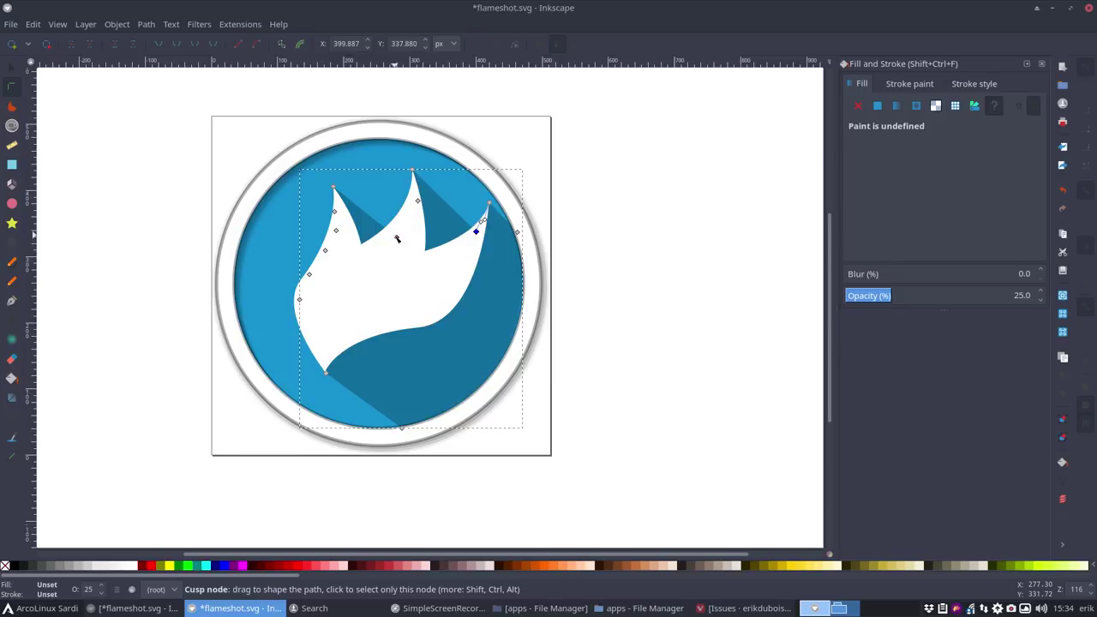
drag(397, 238, 394, 240)
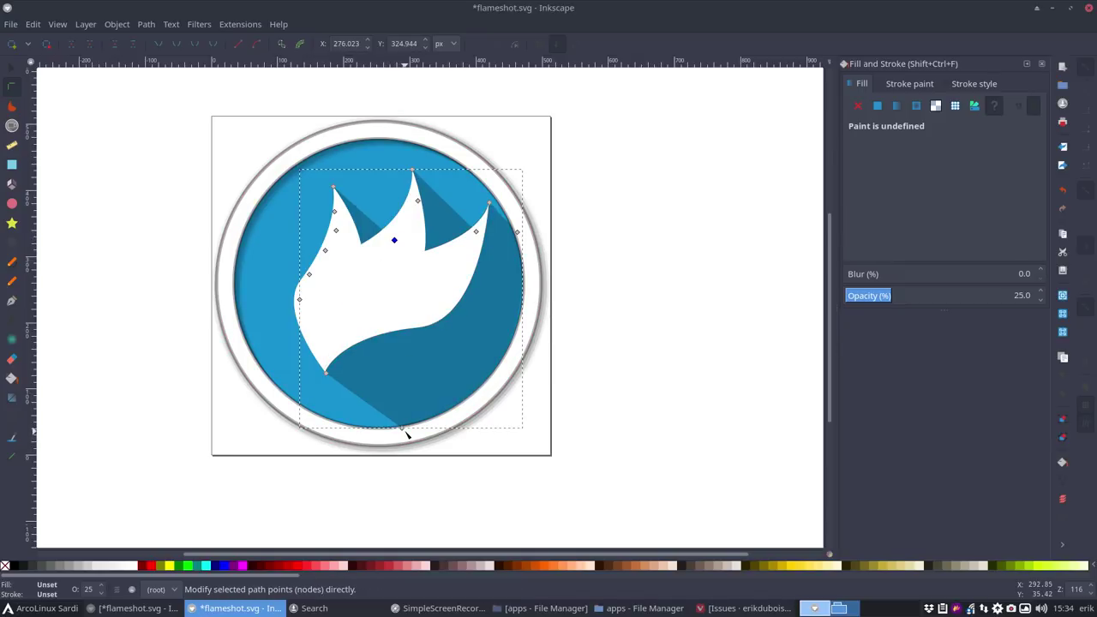
click(651, 300)
- Reselect the shadow and nudge its nodes near the rightmost tip and the right rim
scroll(650, 300, down, 3)
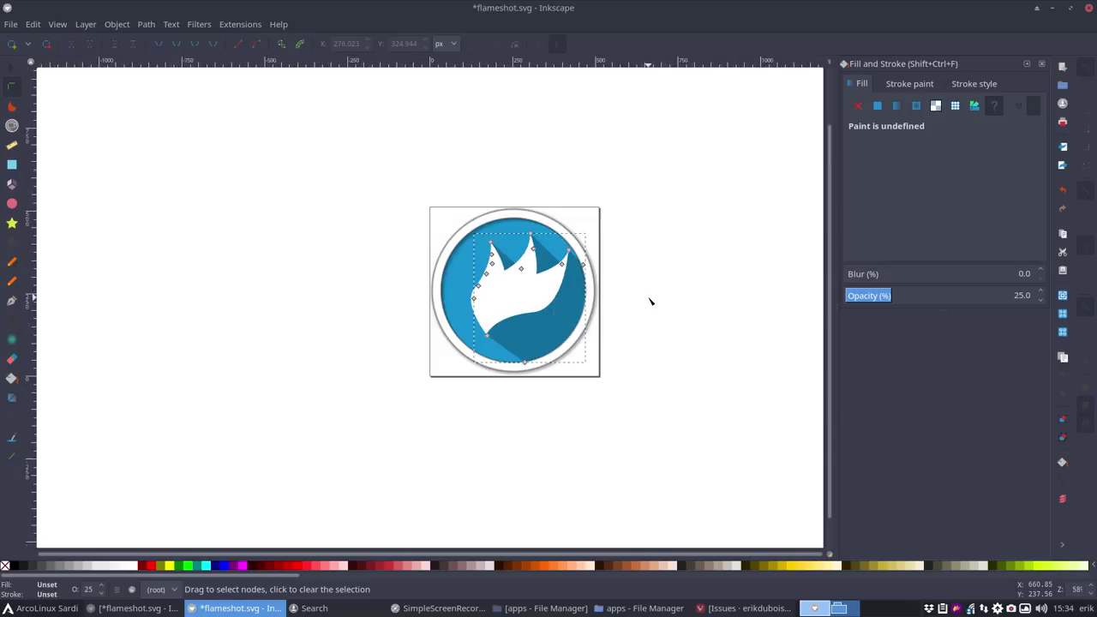
click(480, 428)
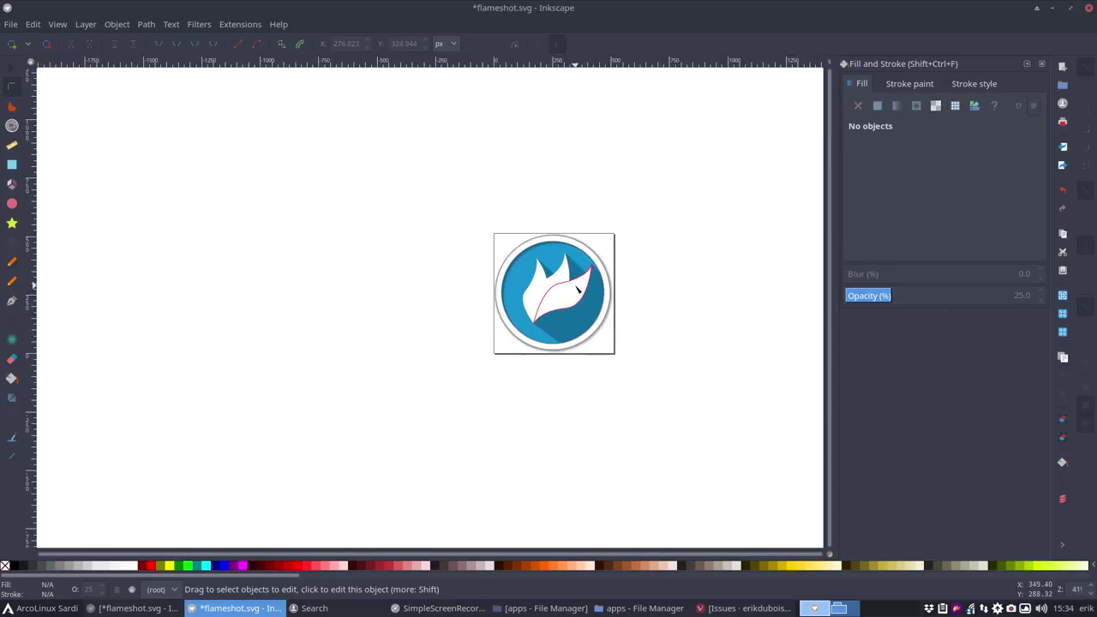
click(585, 276)
scroll(584, 298, up, 4)
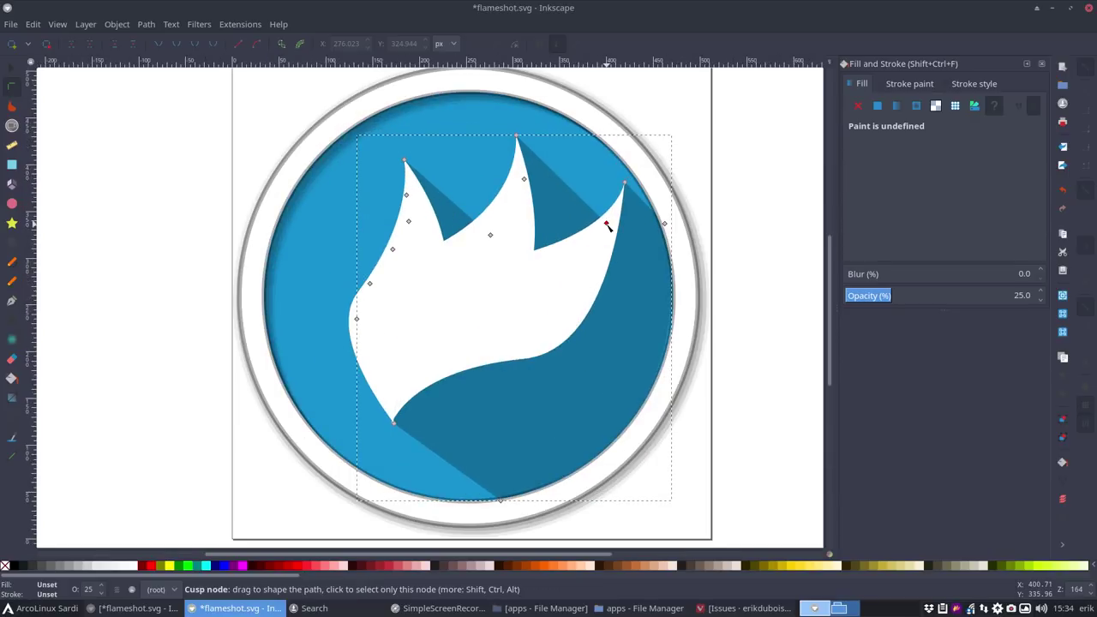
drag(606, 224, 607, 228)
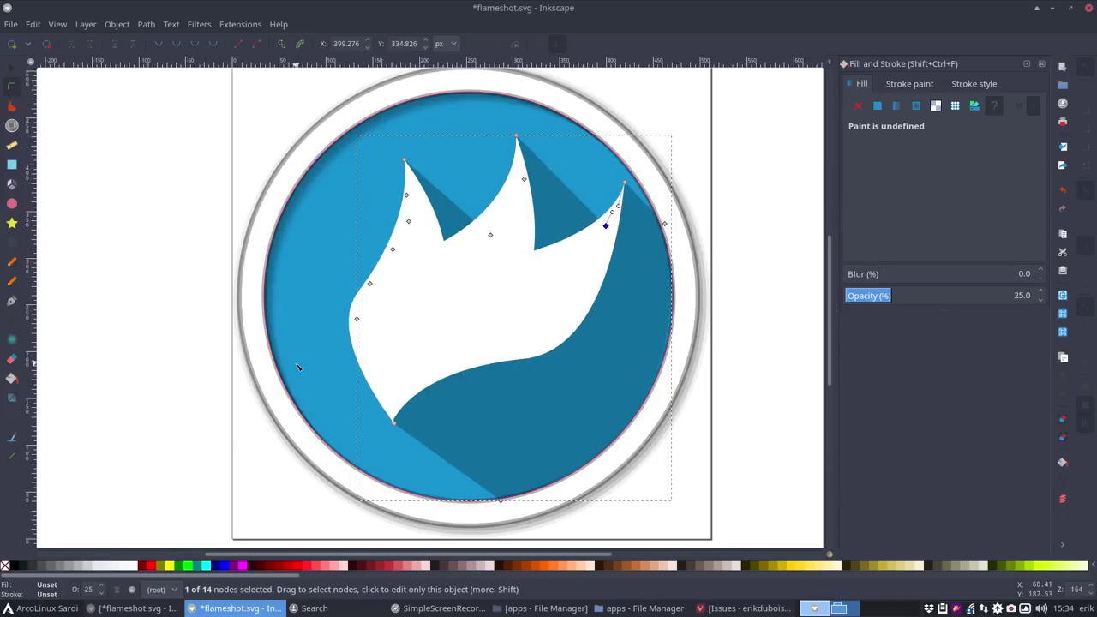
scroll(298, 367, down, 2)
key(Escape)
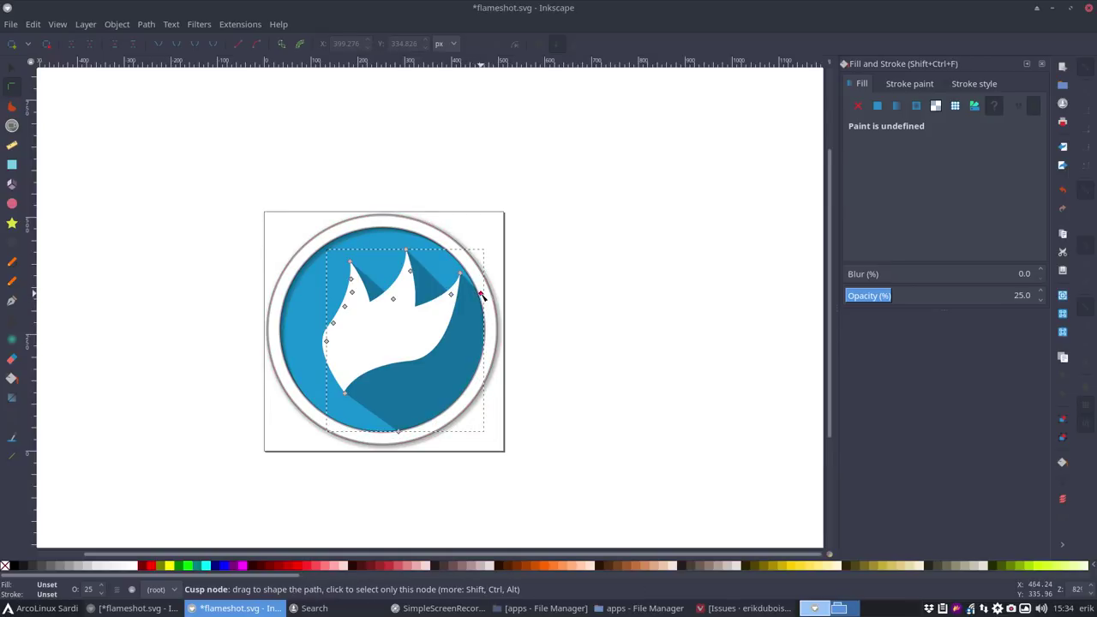
drag(482, 294, 482, 296)
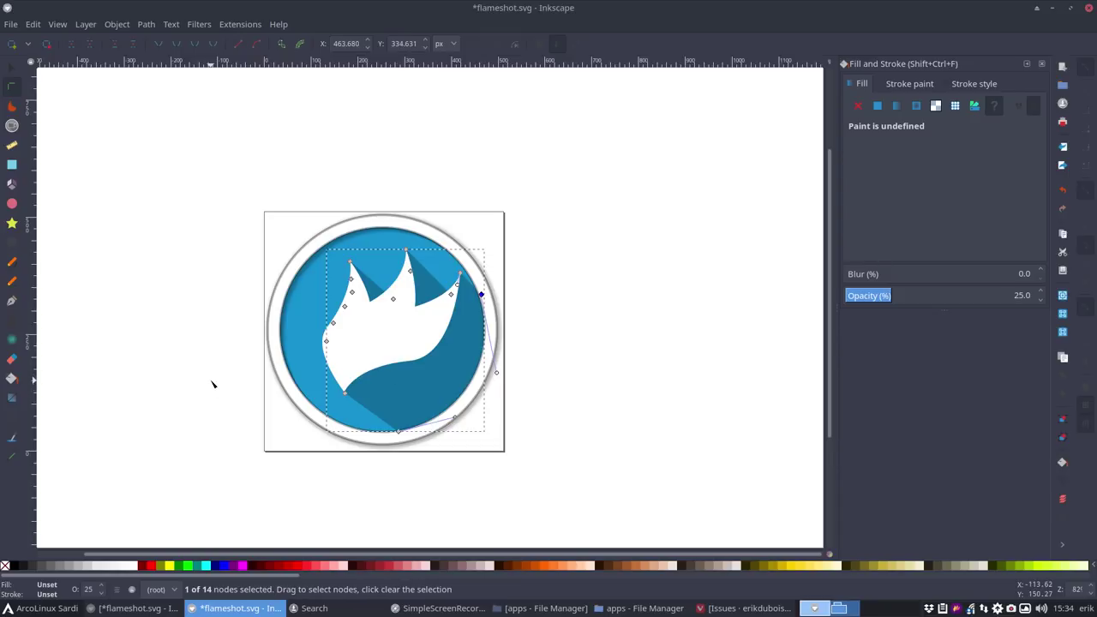
scroll(213, 384, down, 1)
click(196, 276)
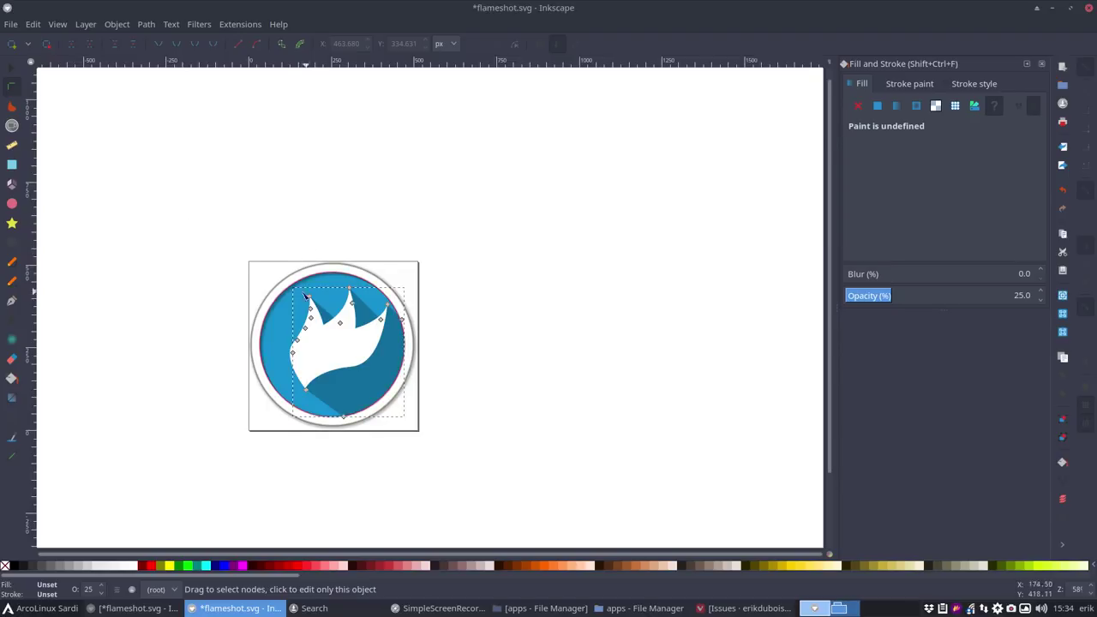
- Deselect everything, then Save As with type Optimized SVG (*.svg), overwriting flameshot.svg
click(11, 70)
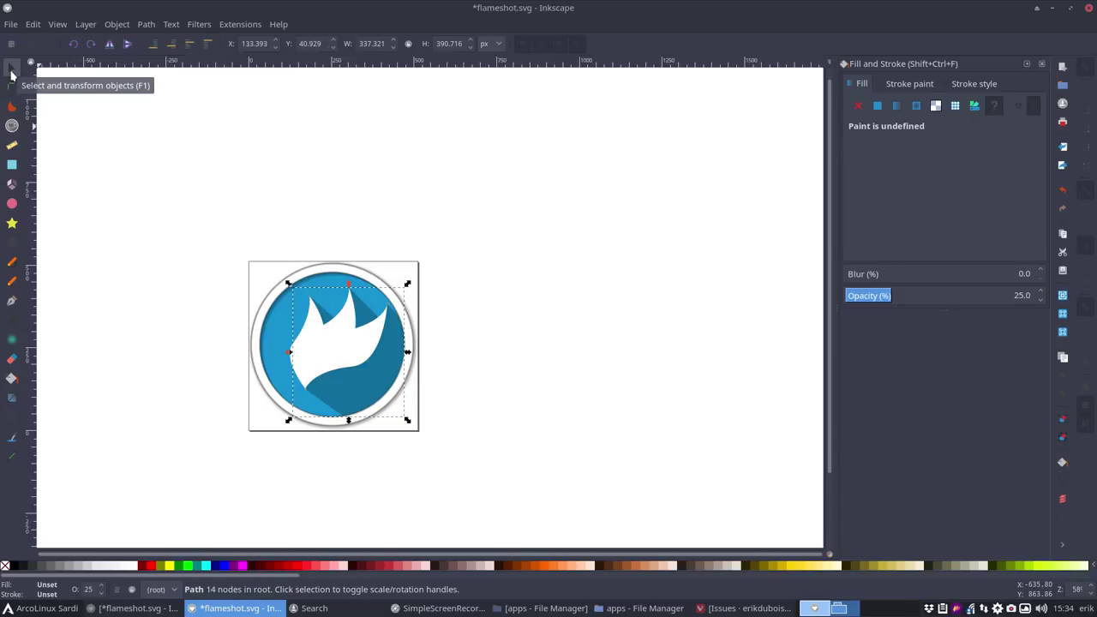
click(219, 178)
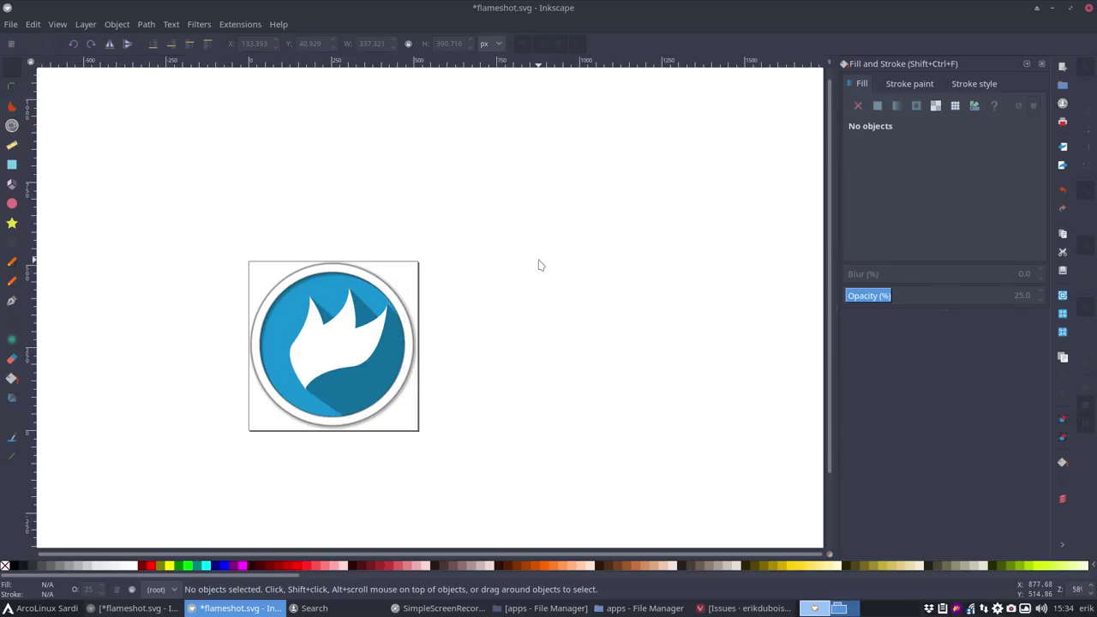
key(ctrl)
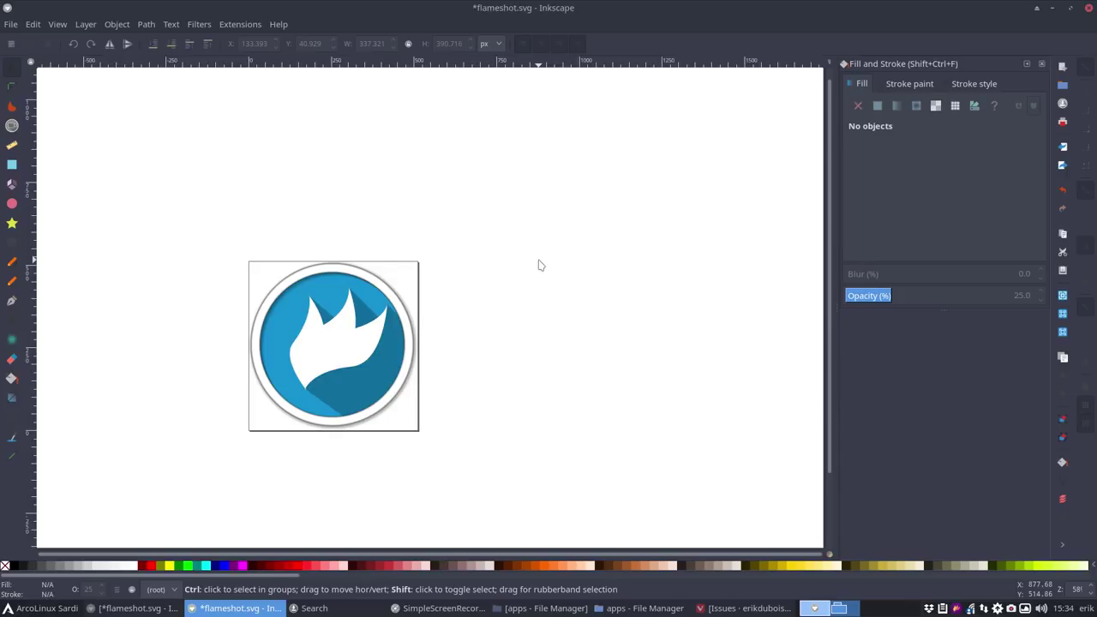
key(ctrl+shift+s)
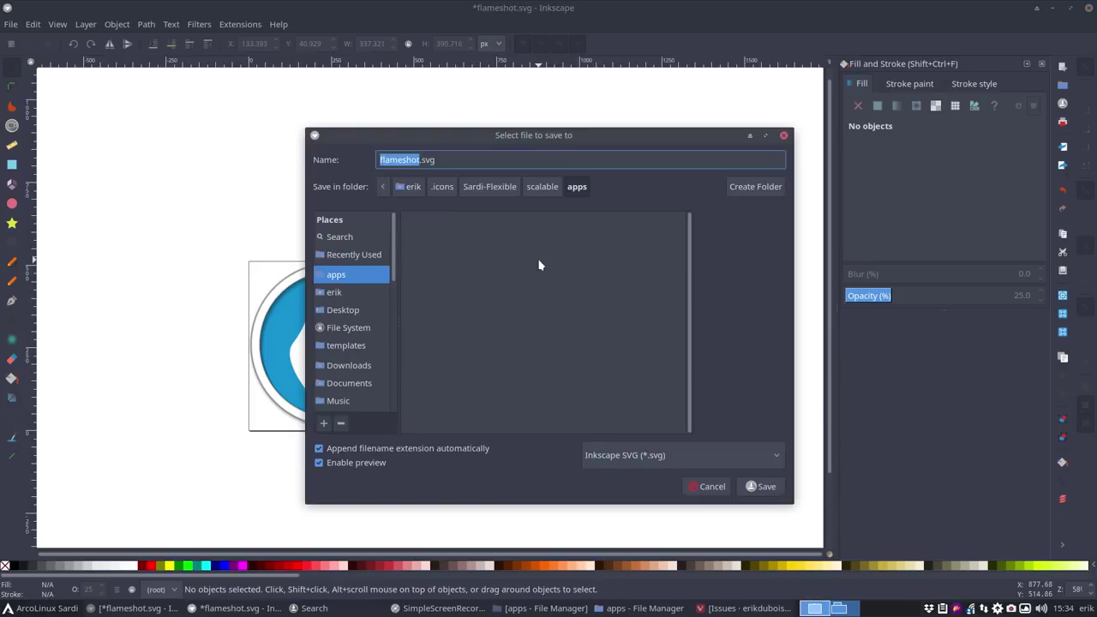
click(646, 461)
scroll(647, 465, down, 5)
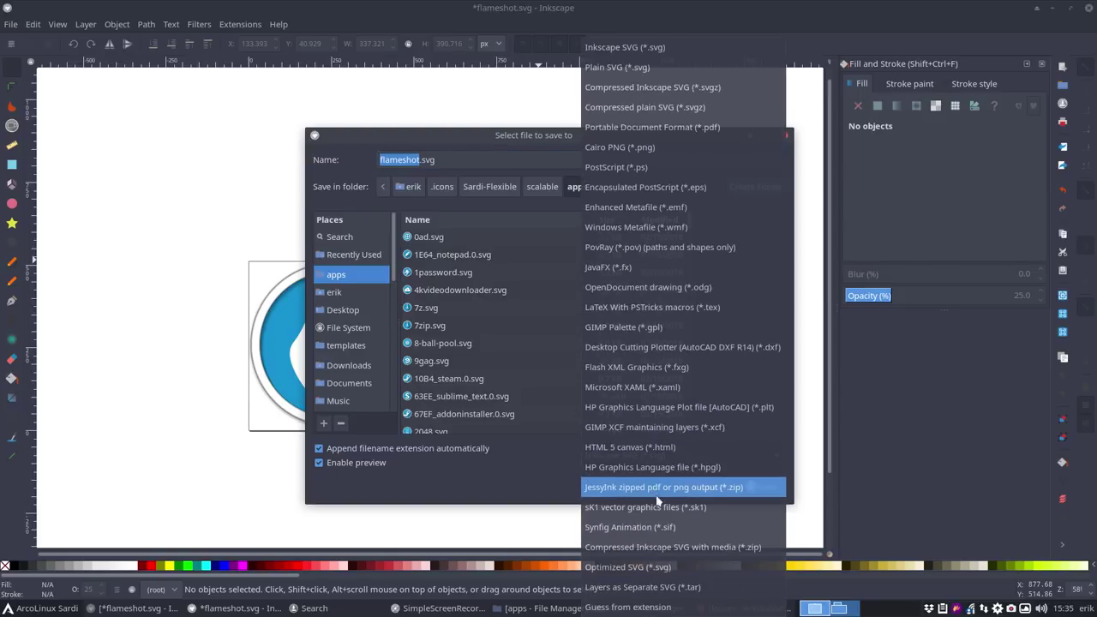
click(653, 570)
click(762, 486)
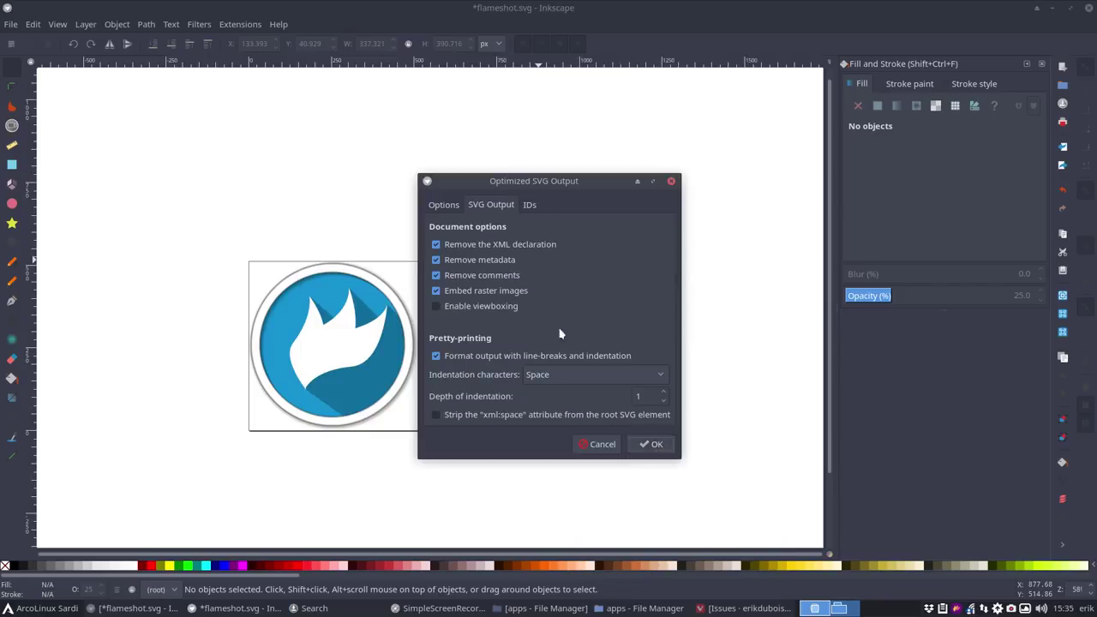
click(650, 444)
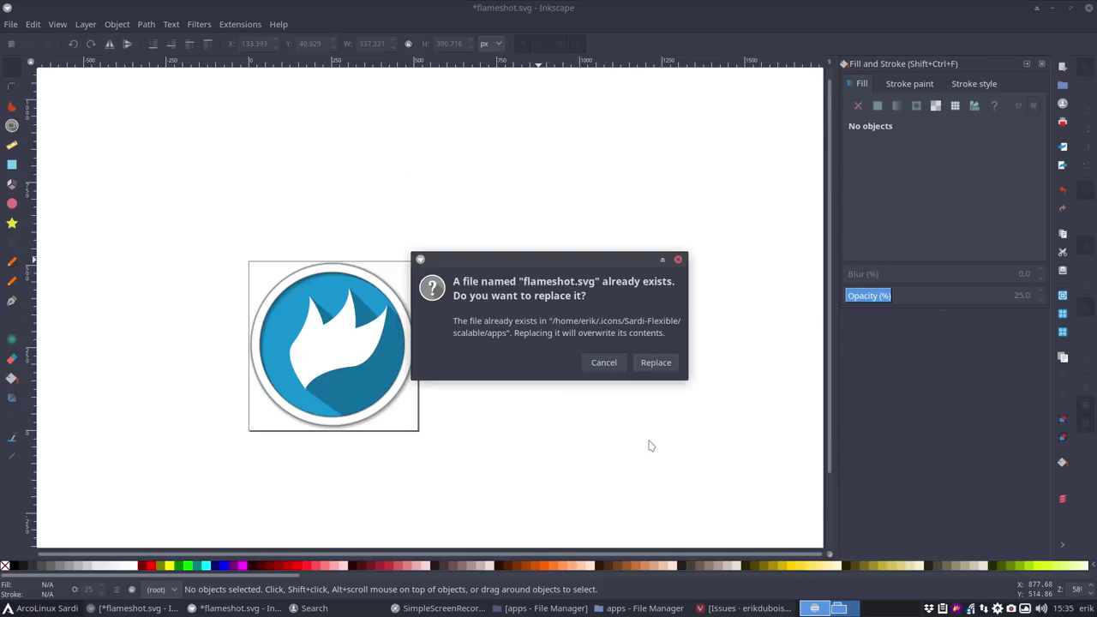
click(660, 365)
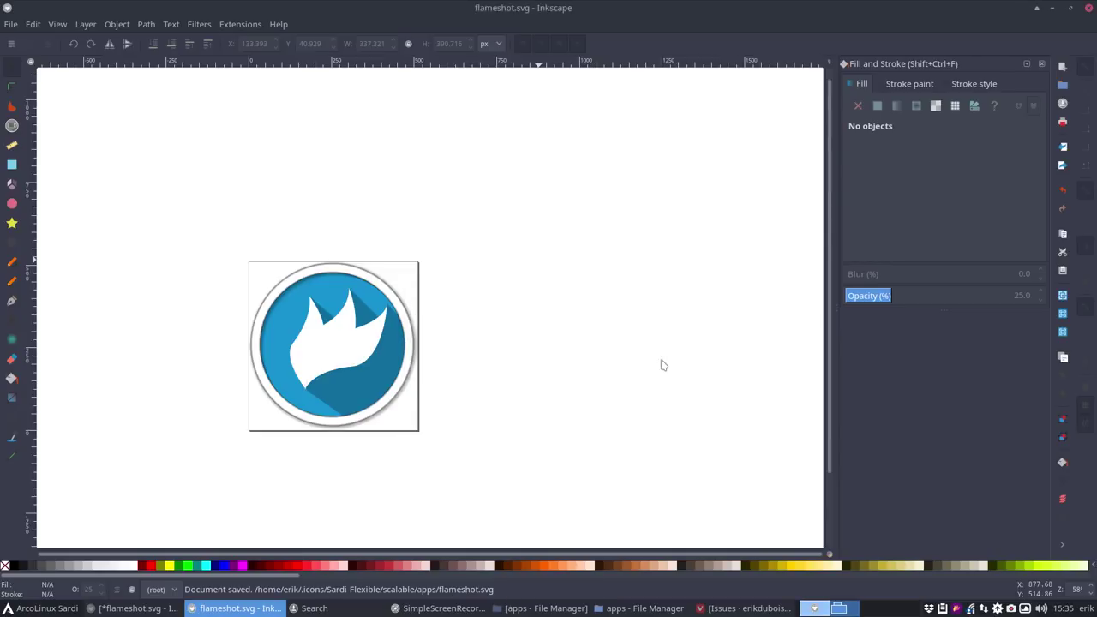